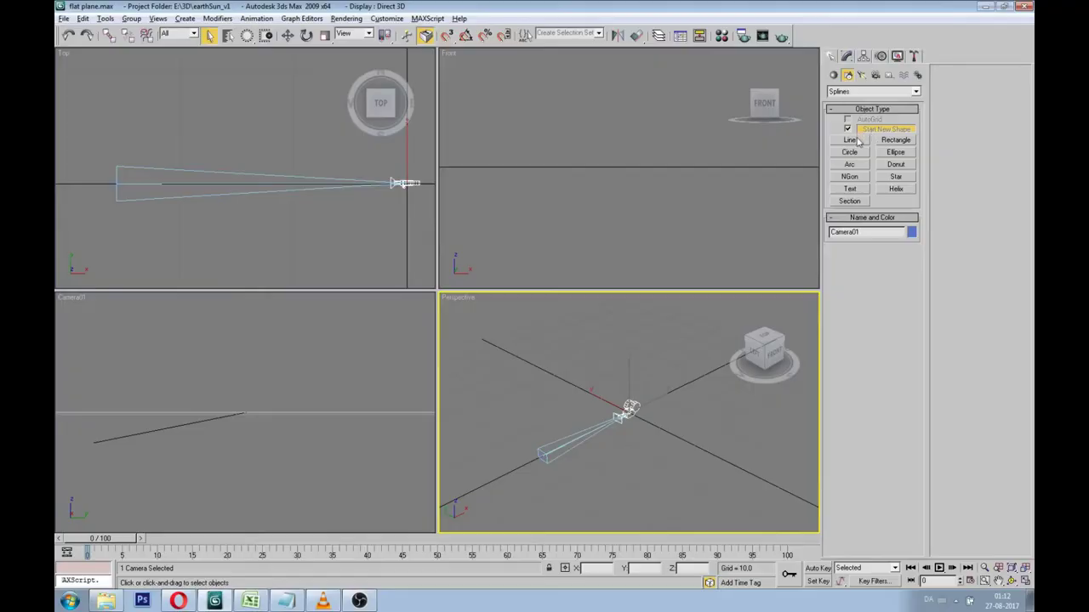
Step: Create a straight line by coordinate entry from X -25.57 to X 0, keeping Y and Z at 0
{"action": "left_click", "coordinate": [855, 141]}
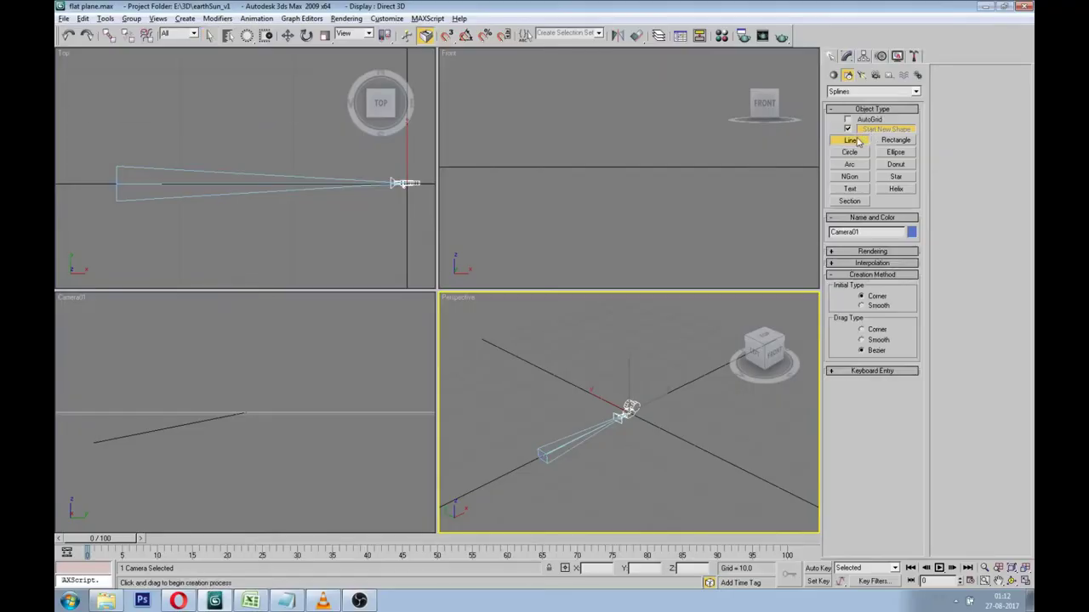
{"action": "left_click", "coordinate": [834, 374]}
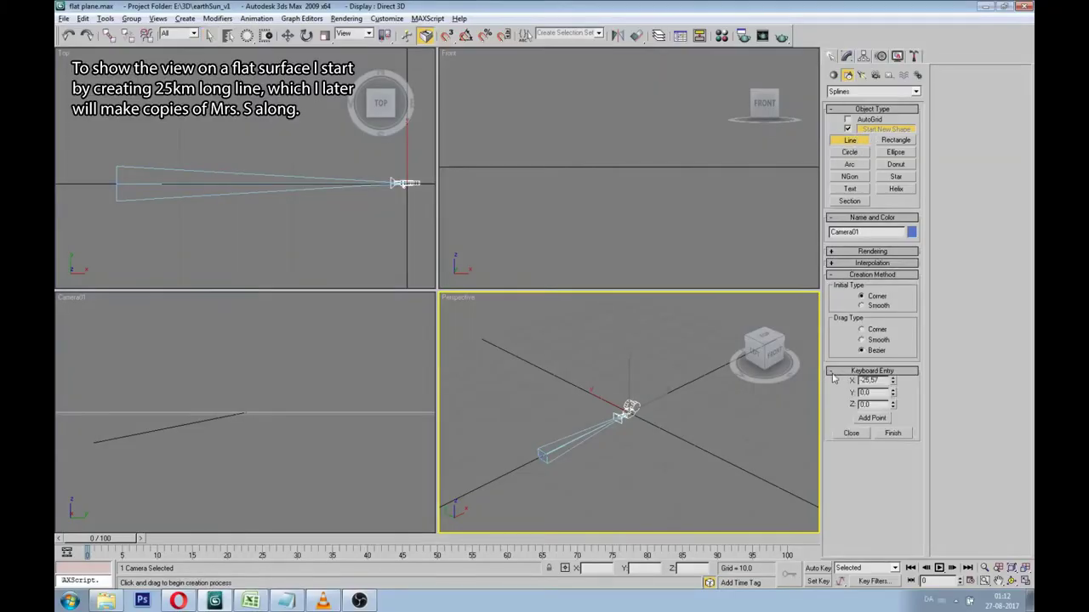
{"action": "left_click", "coordinate": [872, 418]}
{"action": "type", "text": "0"}
{"action": "left_click", "coordinate": [872, 419]}
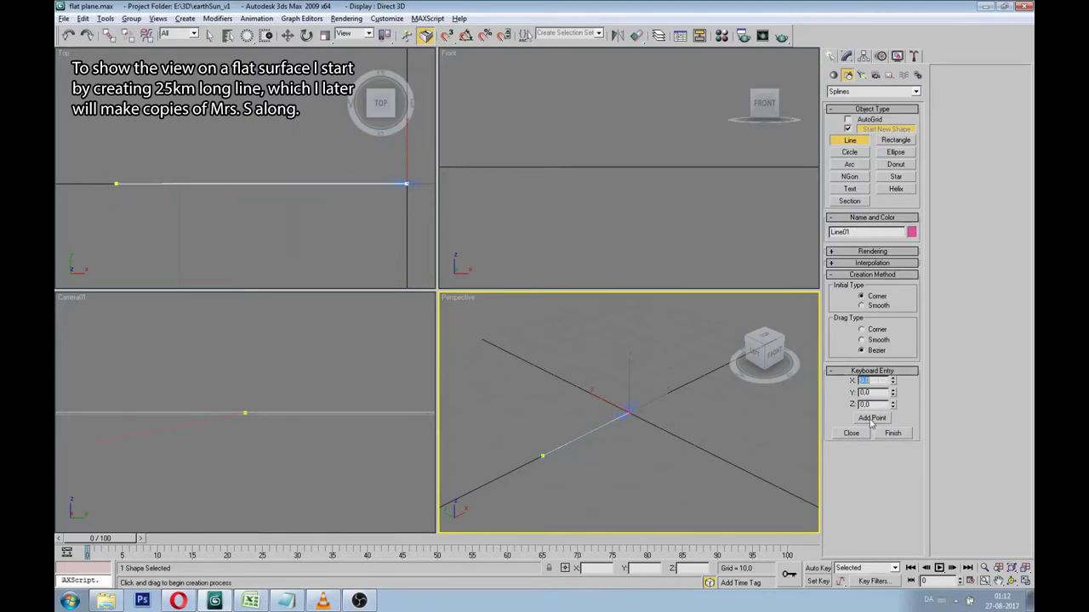
{"action": "left_click", "coordinate": [893, 436]}
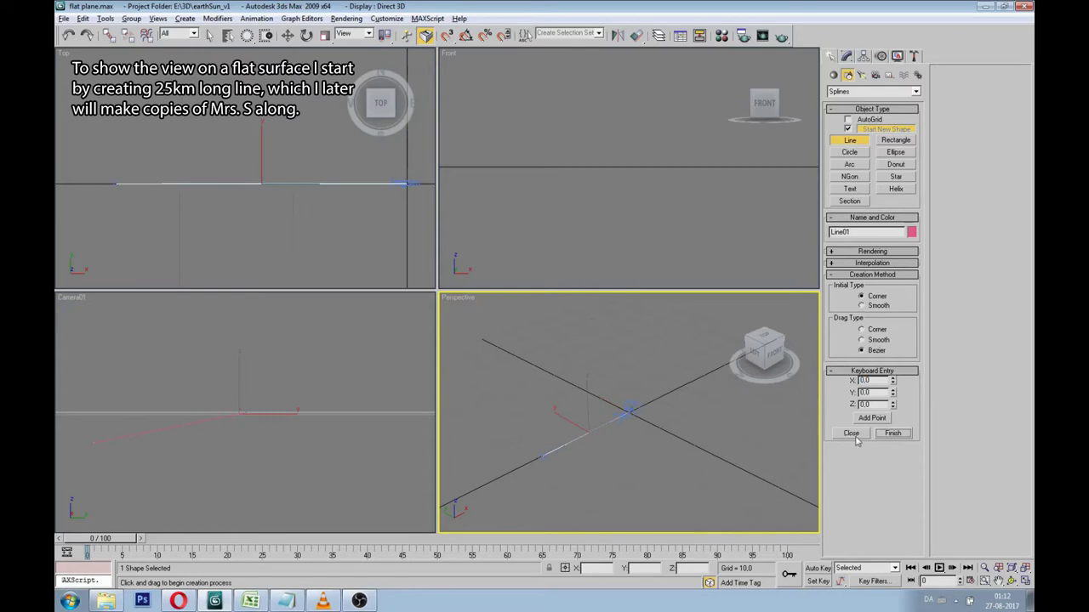
{"action": "left_click", "coordinate": [853, 433]}
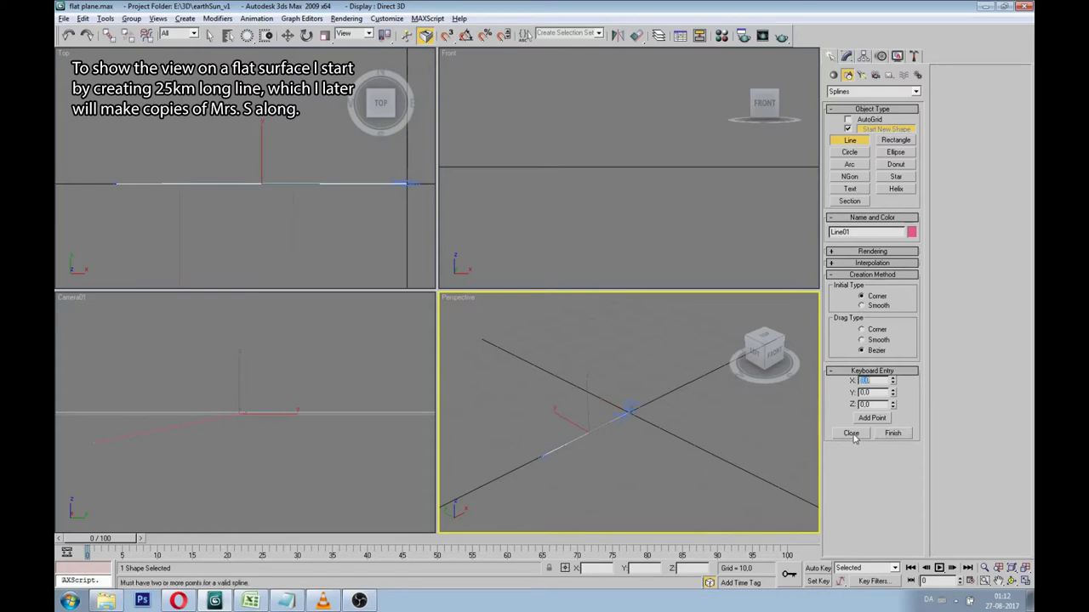
Step: Create a cylinder in the Top view at X 1, Y 0, Z 0 with radius 0.003 and height 0.023
{"action": "left_click", "coordinate": [833, 75]}
{"action": "right_click", "coordinate": [380, 236]}
{"action": "left_click", "coordinate": [849, 156]}
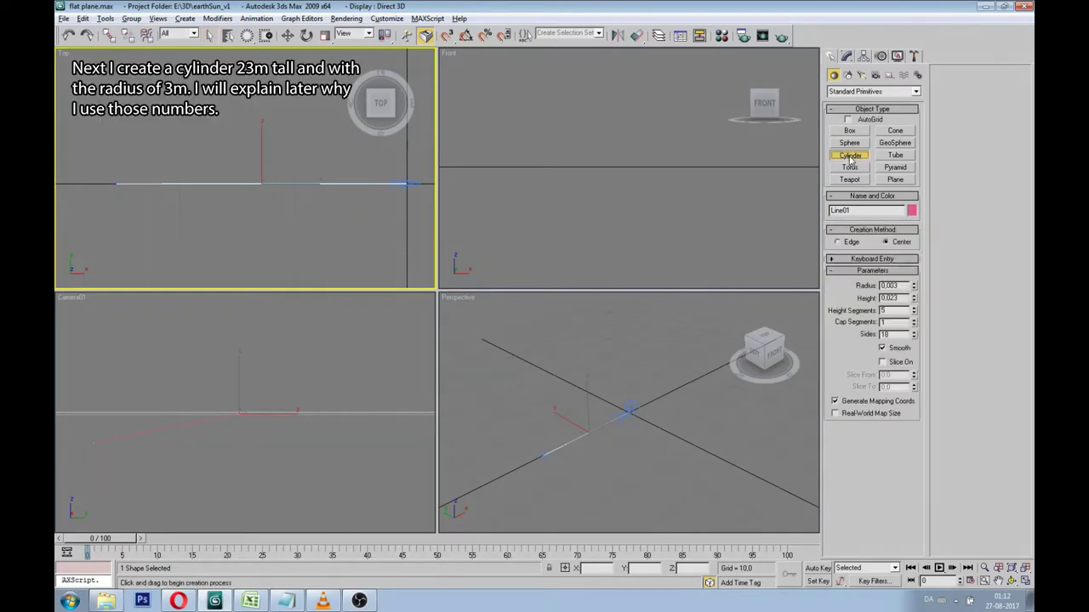
{"action": "left_click", "coordinate": [830, 259]}
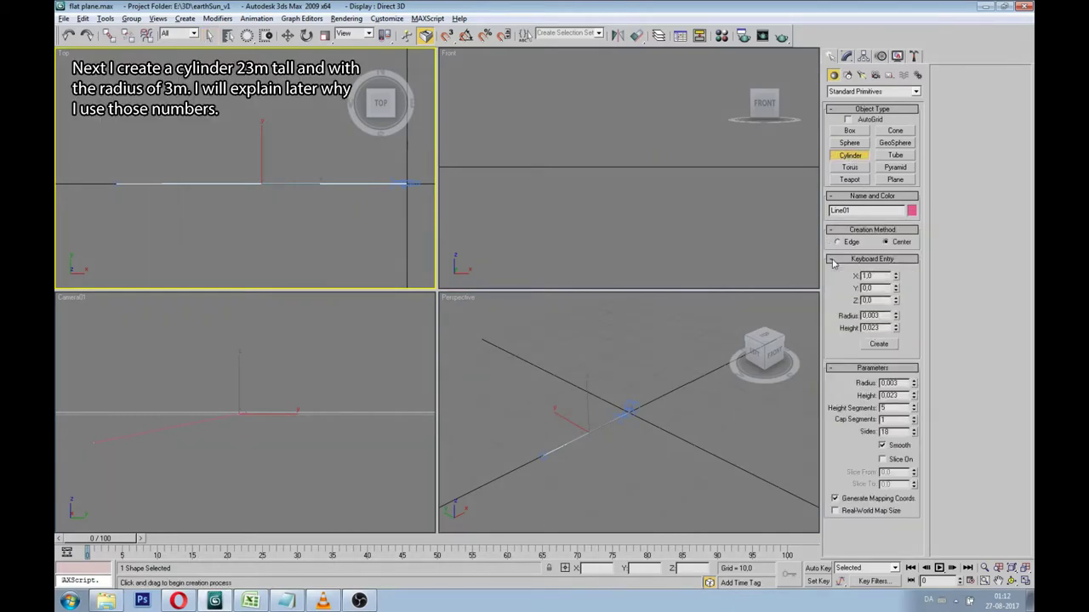
{"action": "left_click", "coordinate": [878, 343]}
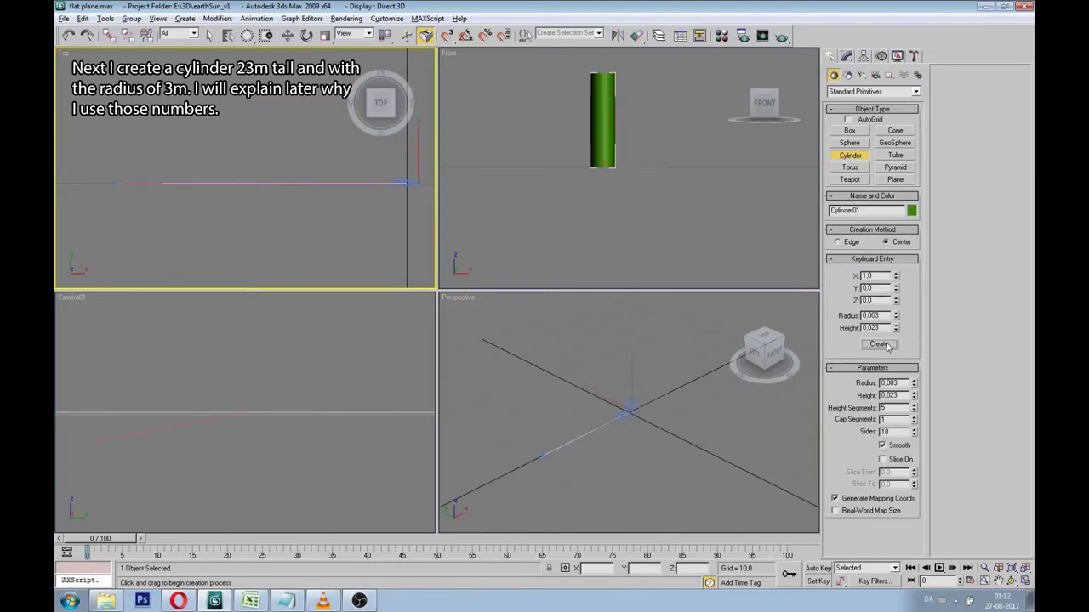
Step: Draw a plane in the Top view and set its length and width to 1000
{"action": "left_click", "coordinate": [894, 181]}
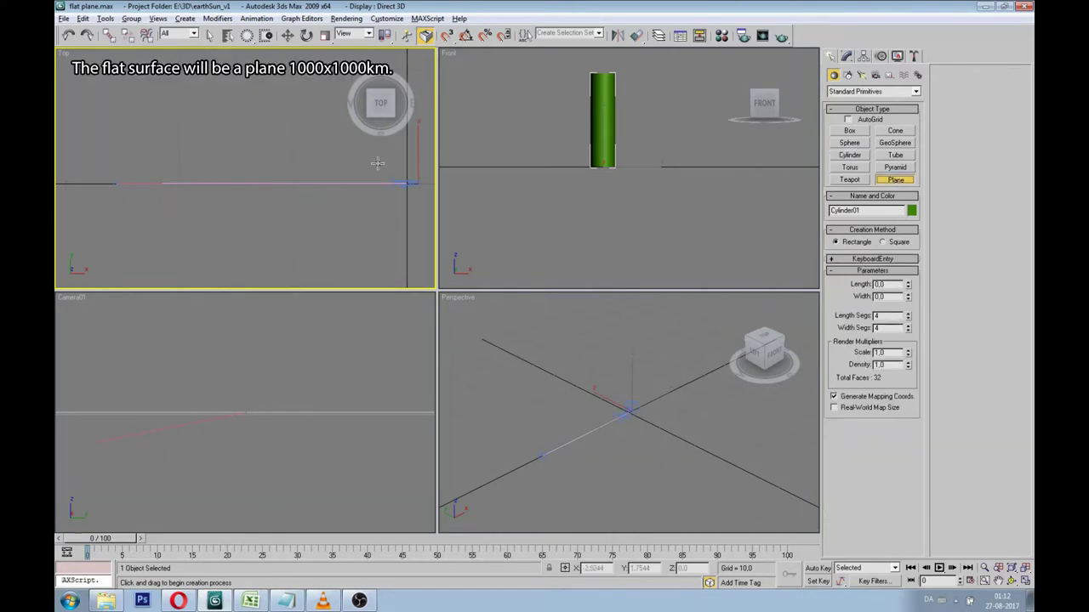
{"action": "left_click", "coordinate": [85, 77]}
{"action": "left_click_drag", "start_coordinate": [85, 77], "coordinate": [417, 263]}
{"action": "double_click", "coordinate": [887, 284]}
{"action": "key", "text": "BackSpace"}
{"action": "type", "text": "1000"}
{"action": "key", "text": "Tab"}
{"action": "type", "text": "1000"}
{"action": "key", "text": "Return"}
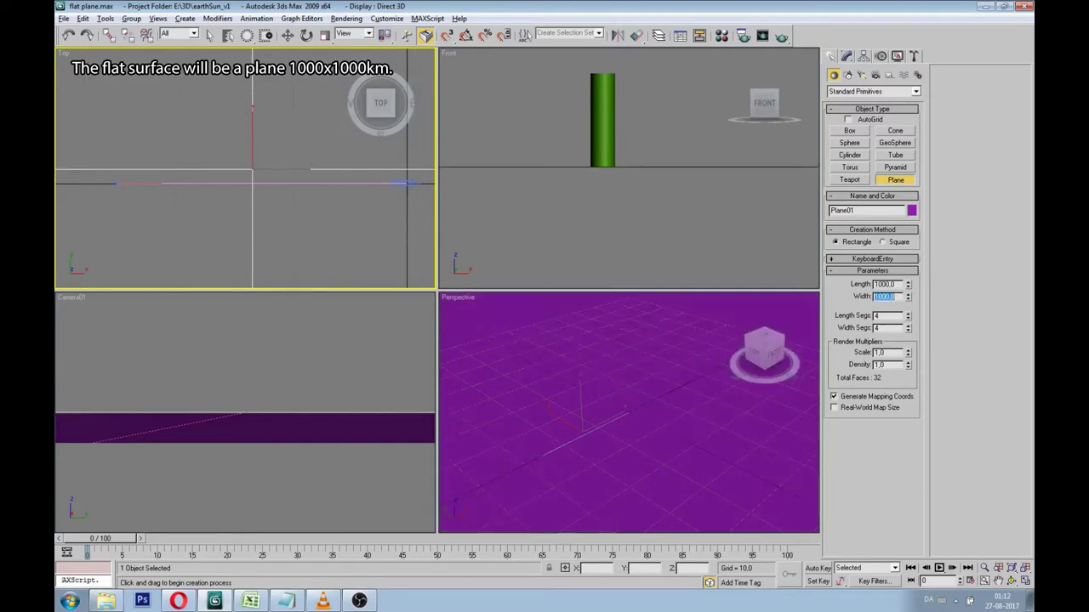
Step: Change the plane's object color to green and finish plane creation
{"action": "left_click", "coordinate": [911, 210]}
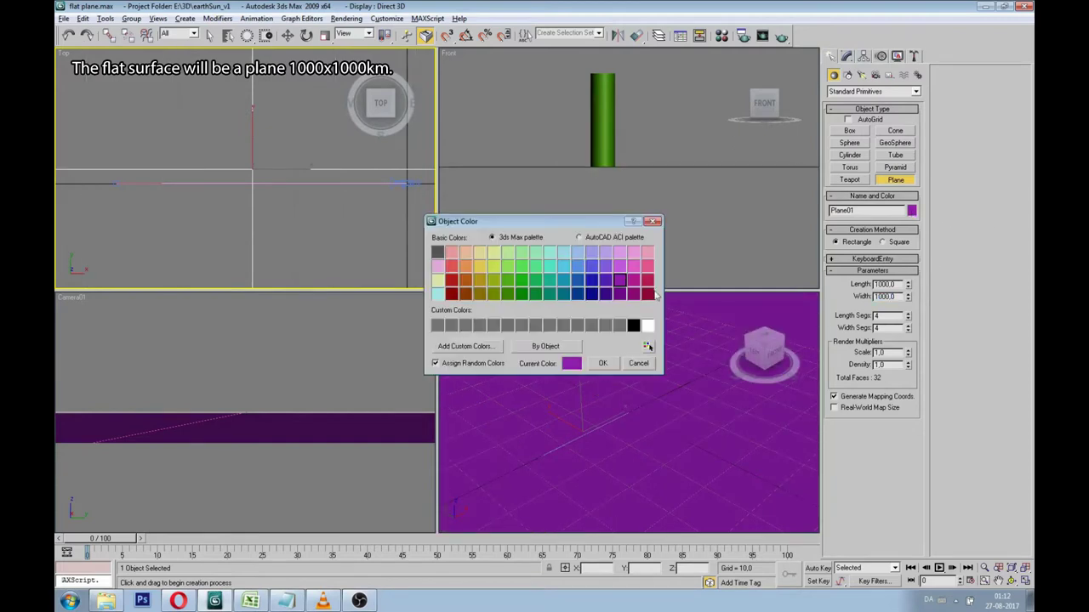
{"action": "left_click", "coordinate": [507, 280]}
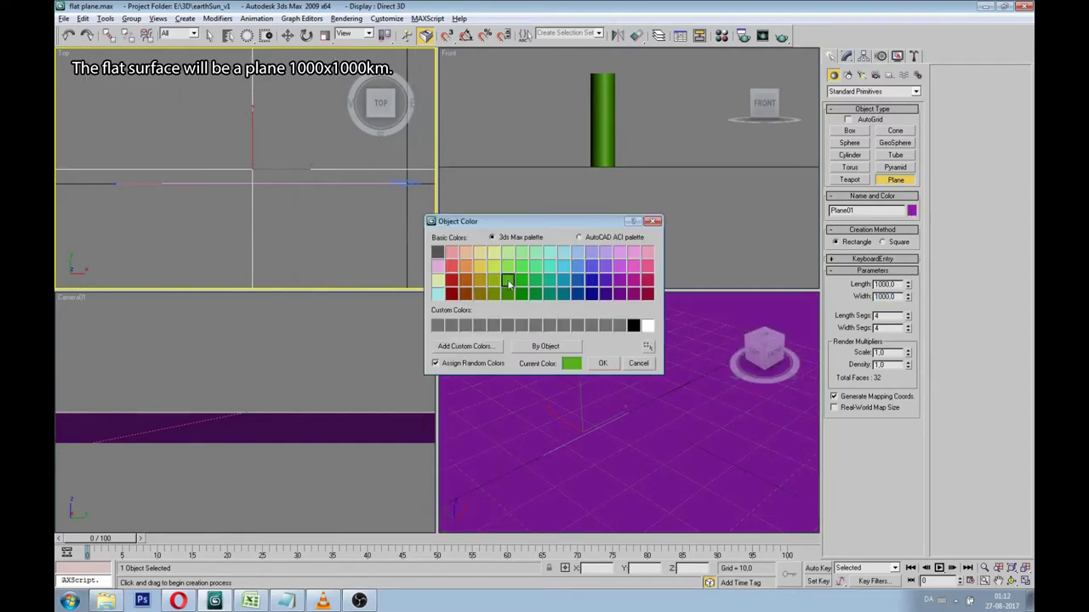
{"action": "left_click", "coordinate": [603, 364]}
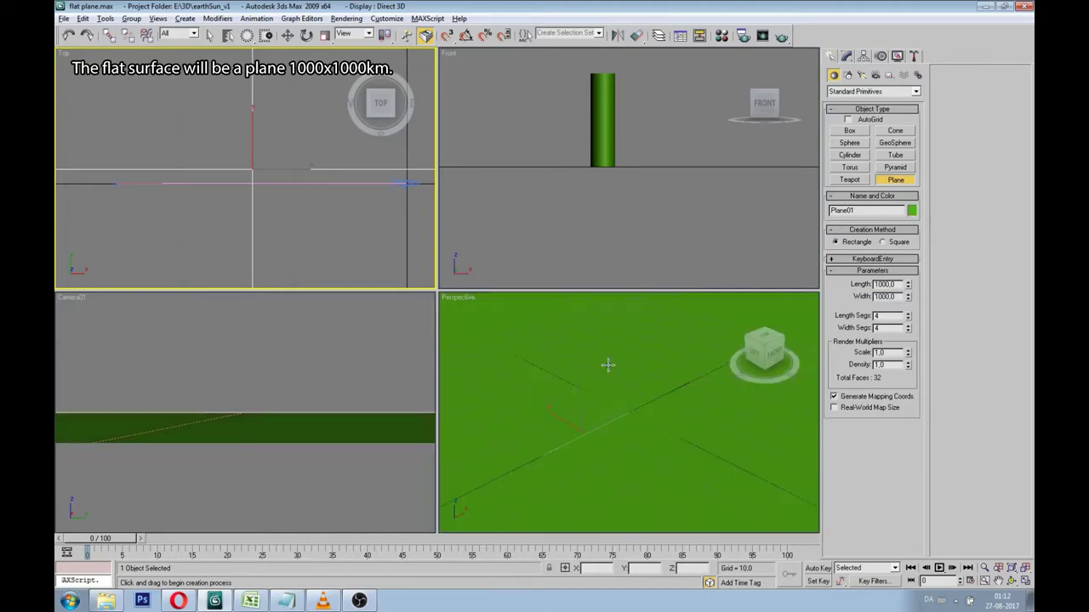
{"action": "right_click", "coordinate": [607, 364]}
Step: Assign the woman-photo material, Material #2, to the cylinder
{"action": "left_click", "coordinate": [604, 119]}
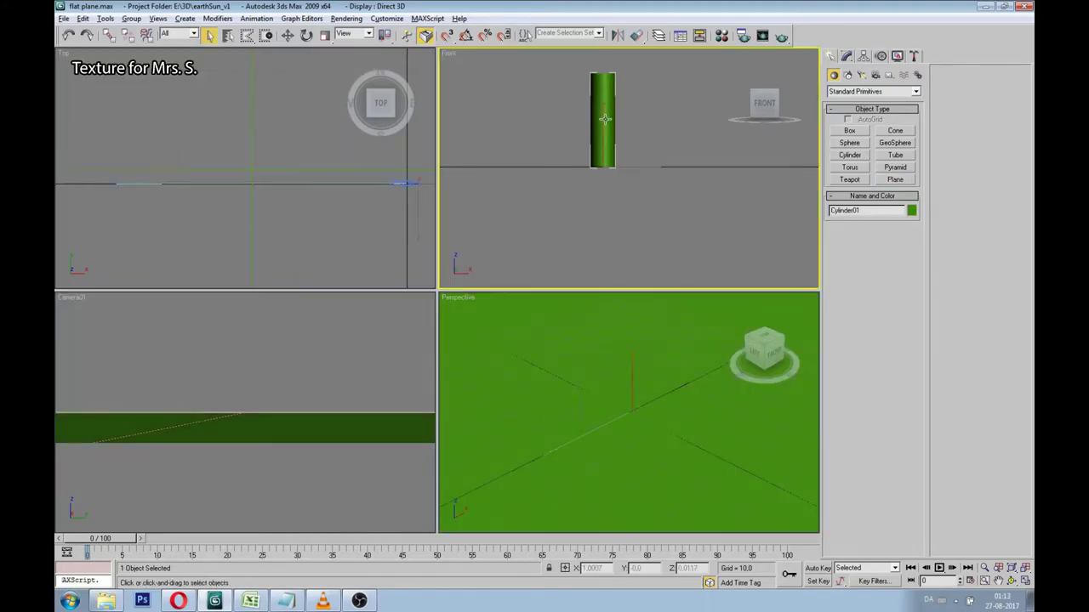
{"action": "key", "text": "m"}
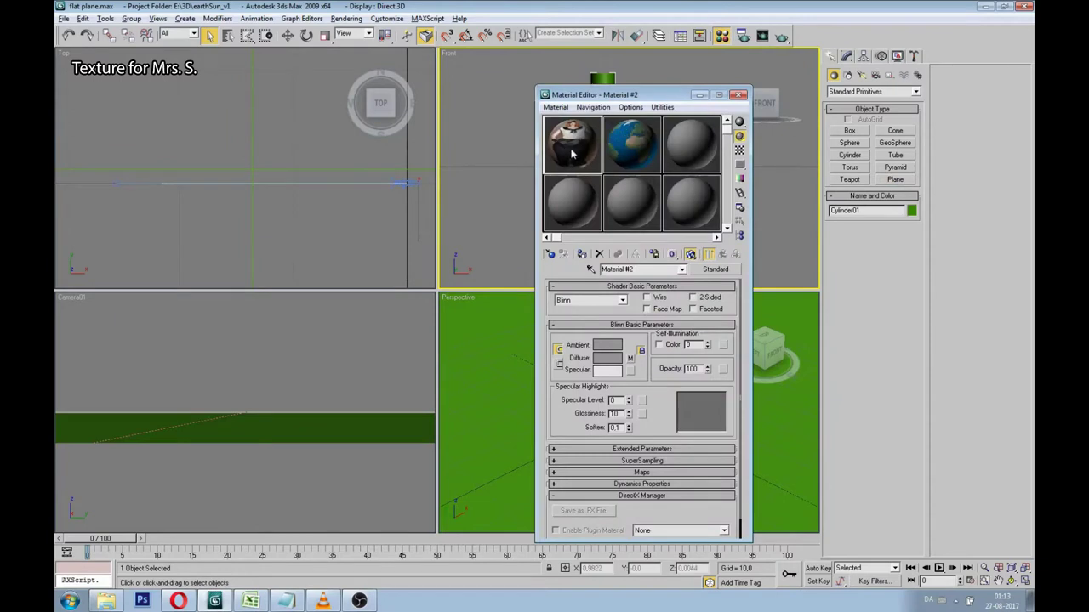
{"action": "left_click", "coordinate": [582, 255]}
{"action": "key", "text": "m"}
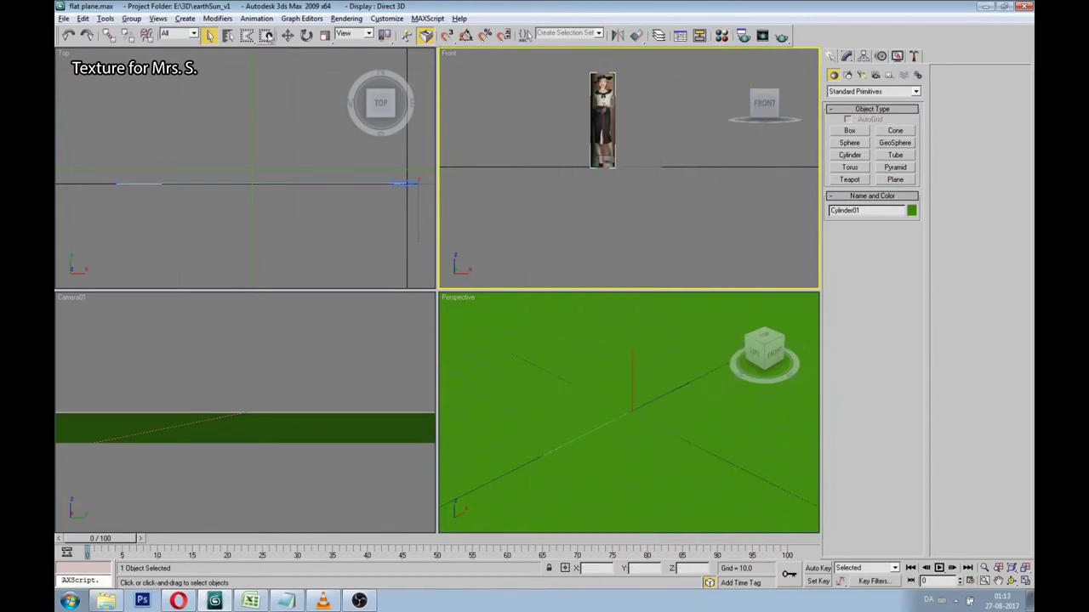
Step: Rotate the cylinder to 90 degrees about the world Z axis using exact value entry
{"action": "left_click", "coordinate": [305, 36]}
{"action": "right_click", "coordinate": [306, 36]}
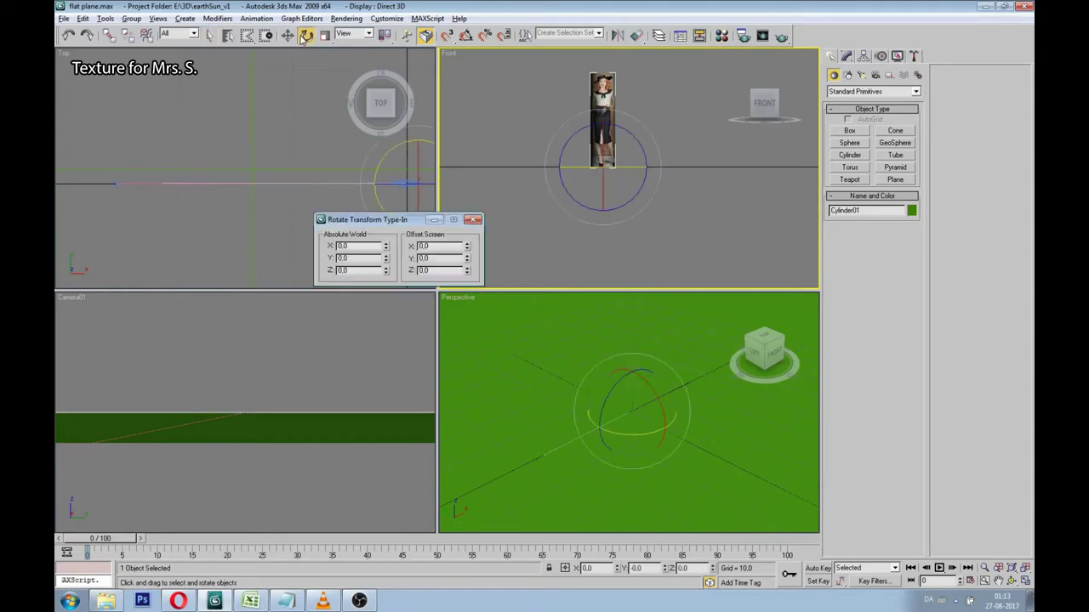
{"action": "double_click", "coordinate": [360, 270]}
{"action": "type", "text": "90"}
{"action": "key", "text": "Return"}
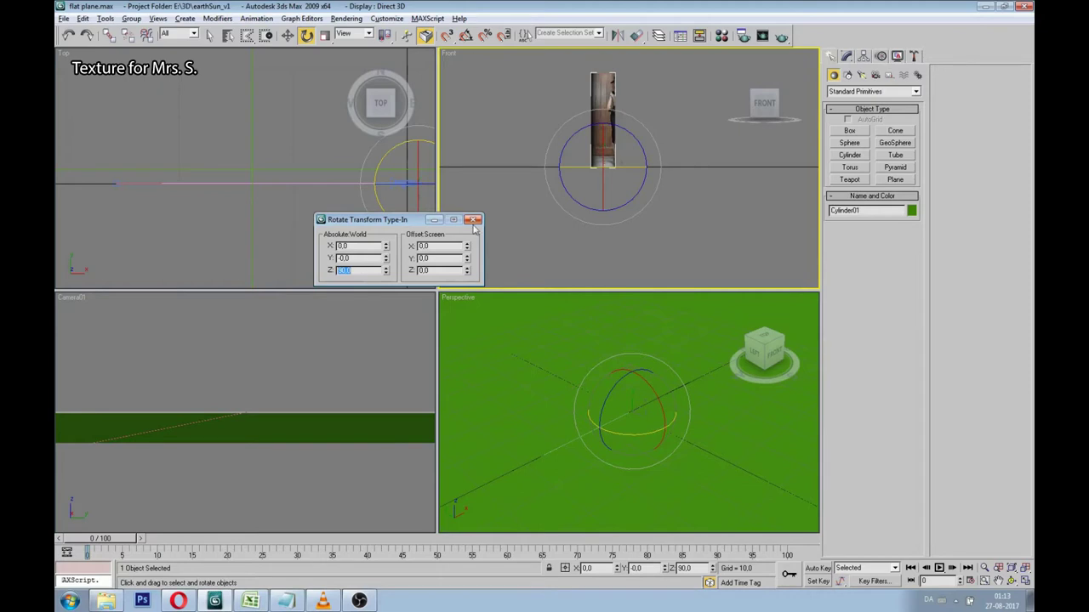
{"action": "left_click", "coordinate": [475, 220]}
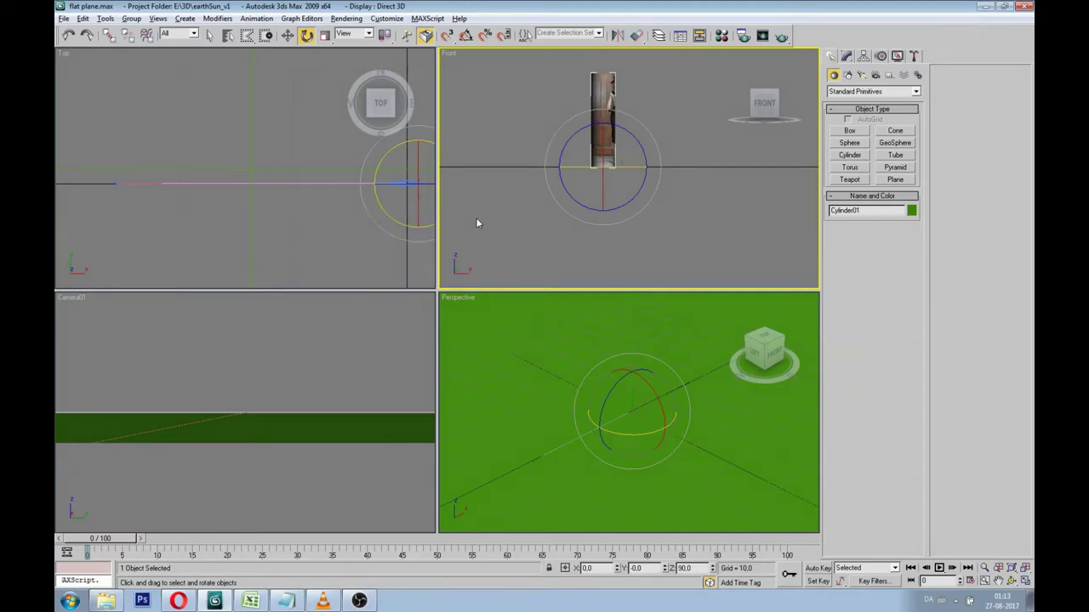
Step: Distribute instances of the cylinder along the line with the Spacing Tool at 0.29 spacing between centers
{"action": "key", "text": "w"}
{"action": "key", "text": "shift+i"}
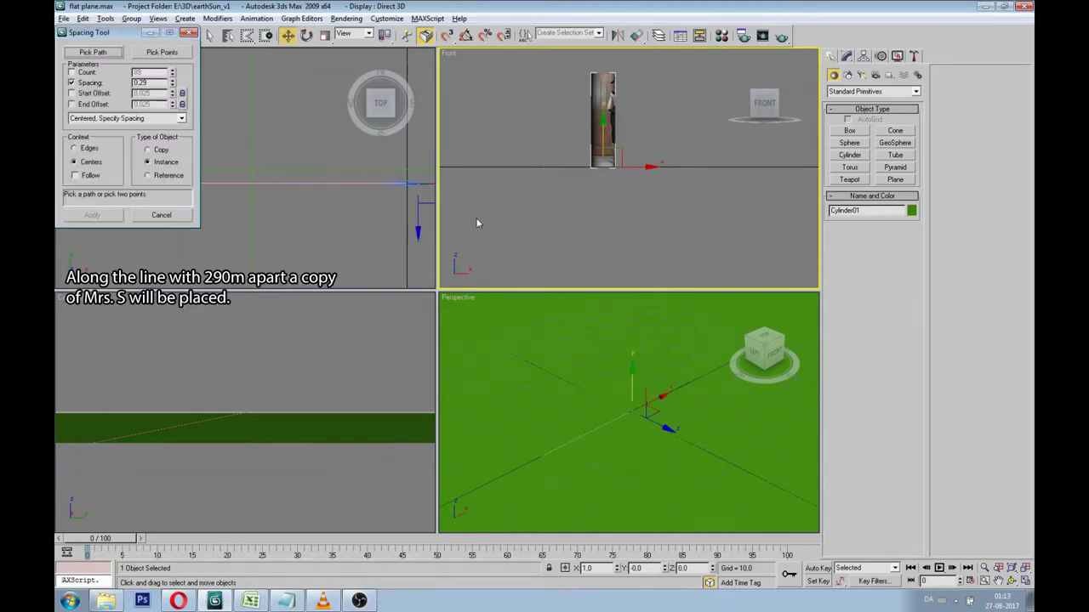
{"action": "left_click", "coordinate": [95, 53]}
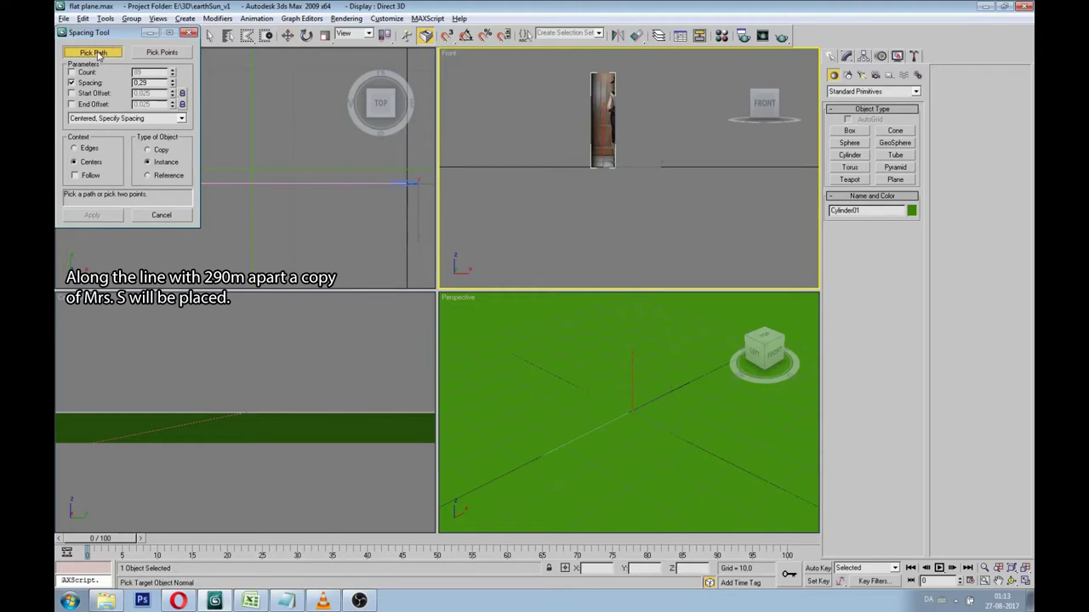
{"action": "left_click", "coordinate": [179, 431]}
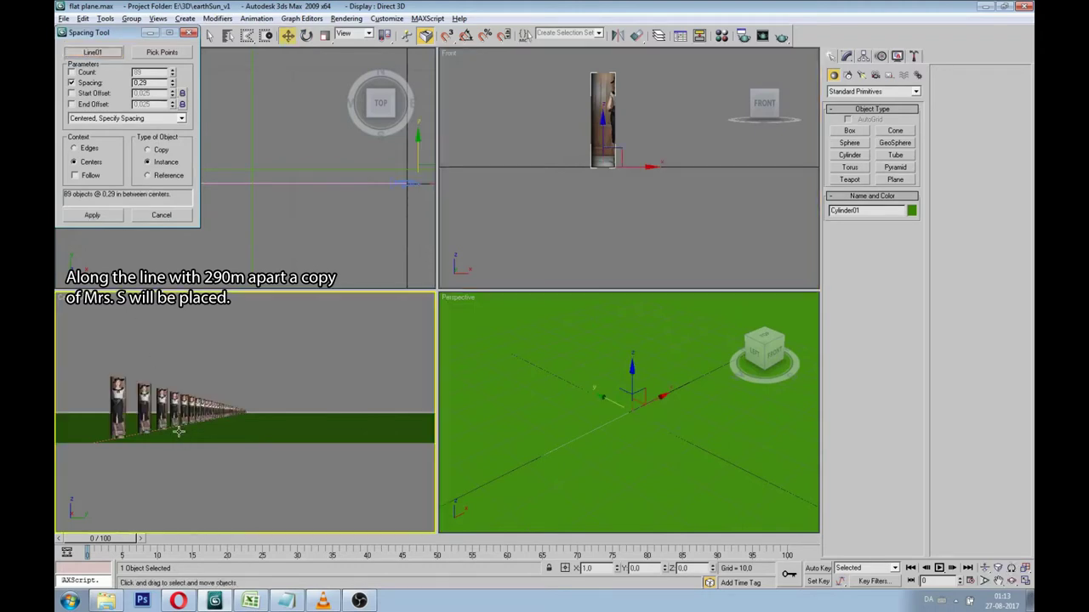
{"action": "left_click", "coordinate": [94, 218]}
{"action": "left_click", "coordinate": [161, 216]}
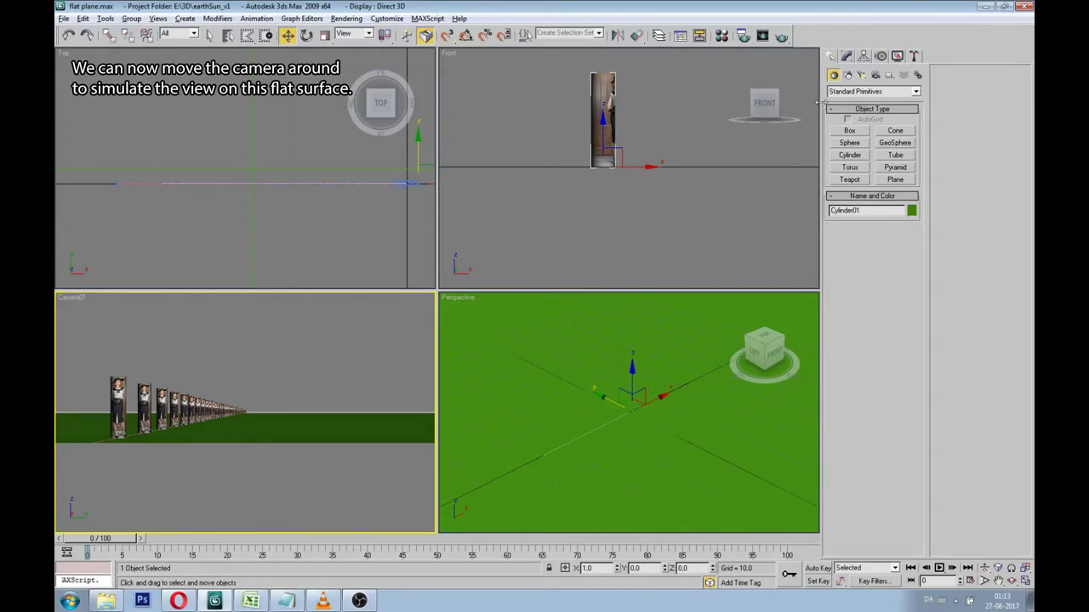
Step: Select Camera01 from the scene list and set its lens to 500 mm
{"action": "key", "text": "h"}
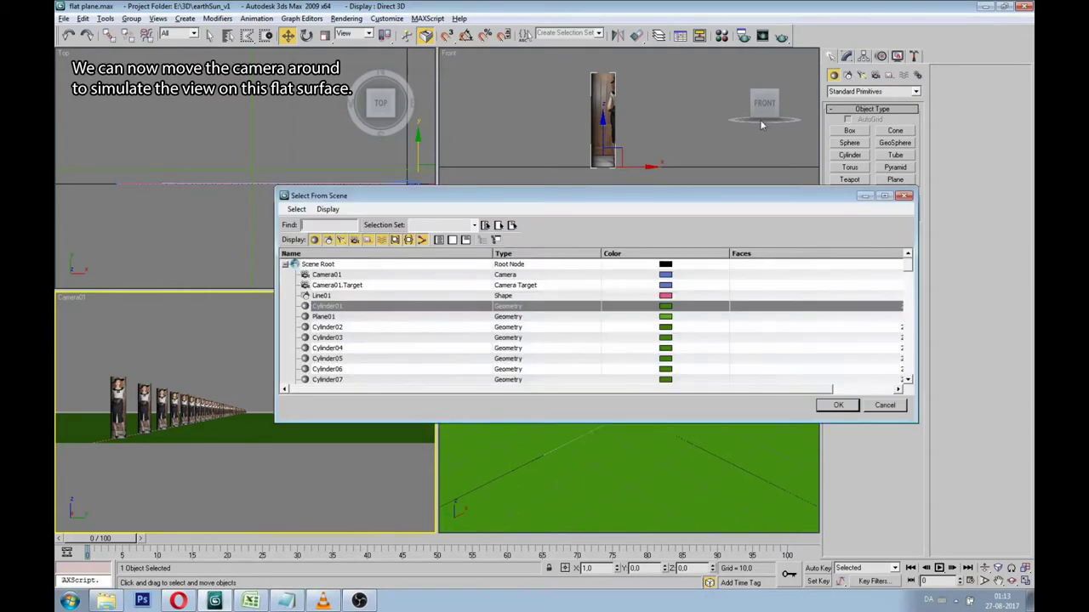
{"action": "left_click", "coordinate": [334, 277]}
{"action": "double_click", "coordinate": [335, 277]}
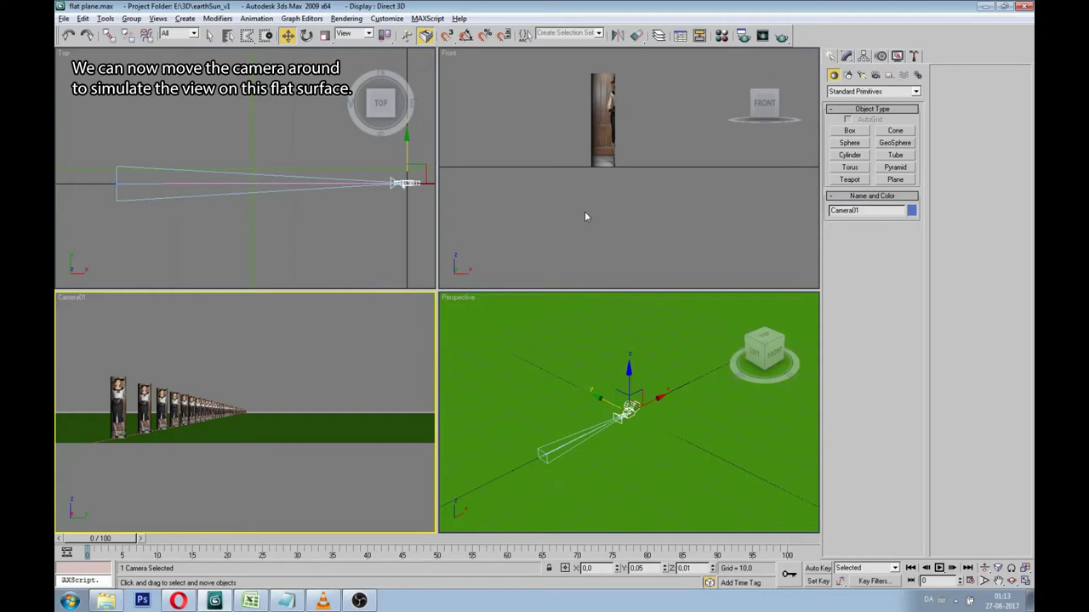
{"action": "left_click", "coordinate": [848, 56]}
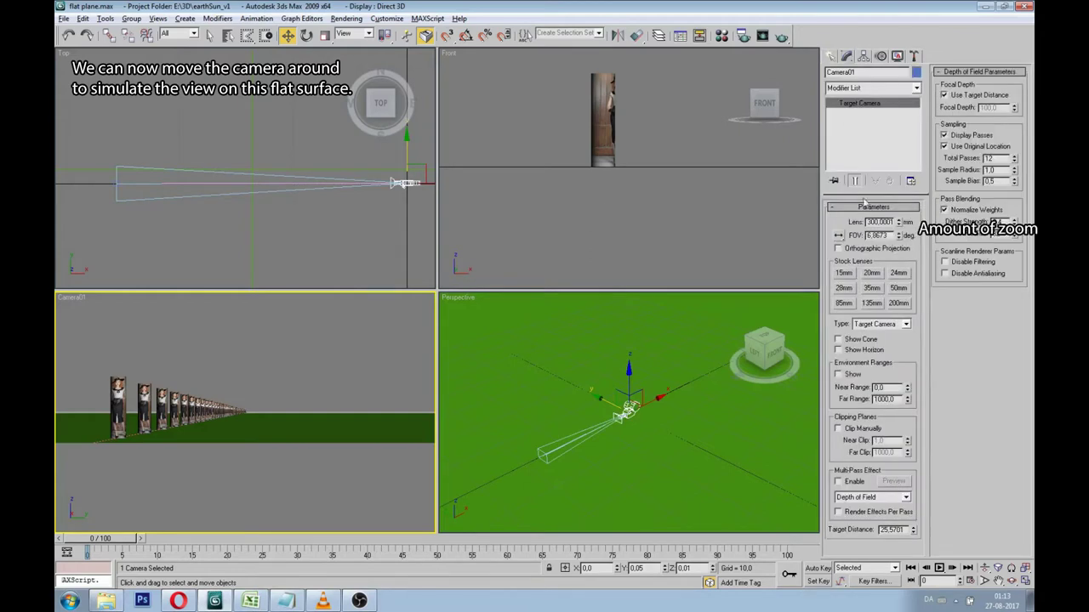
{"action": "left_click_drag", "start_coordinate": [871, 222], "coordinate": [866, 222]}
{"action": "type", "text": "5"}
{"action": "key", "text": "Return"}
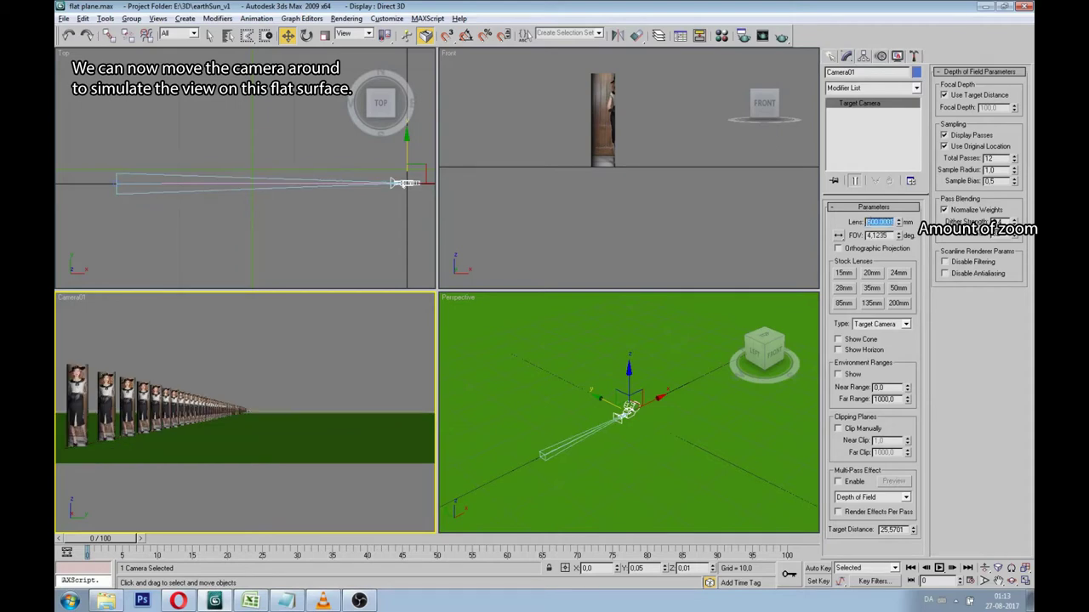
Step: Try the camera closer to the cylinder row, starting with Y position 0.03, and return it to 0.05
{"action": "left_click", "coordinate": [644, 567]}
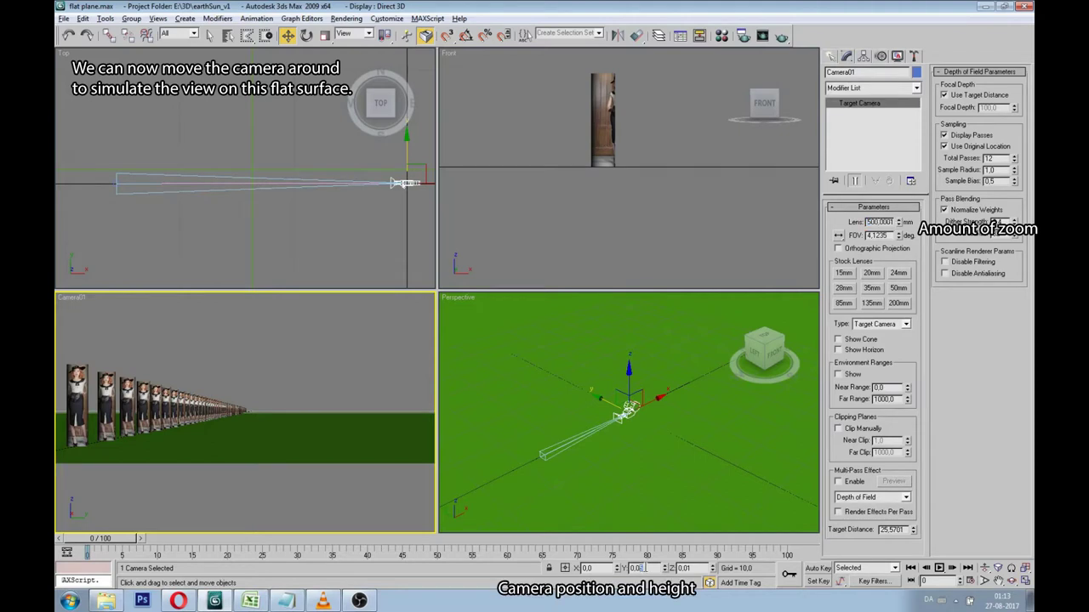
{"action": "type", "text": "3"}
{"action": "key", "text": "Return"}
{"action": "left_click_drag", "start_coordinate": [644, 568], "coordinate": [638, 568]}
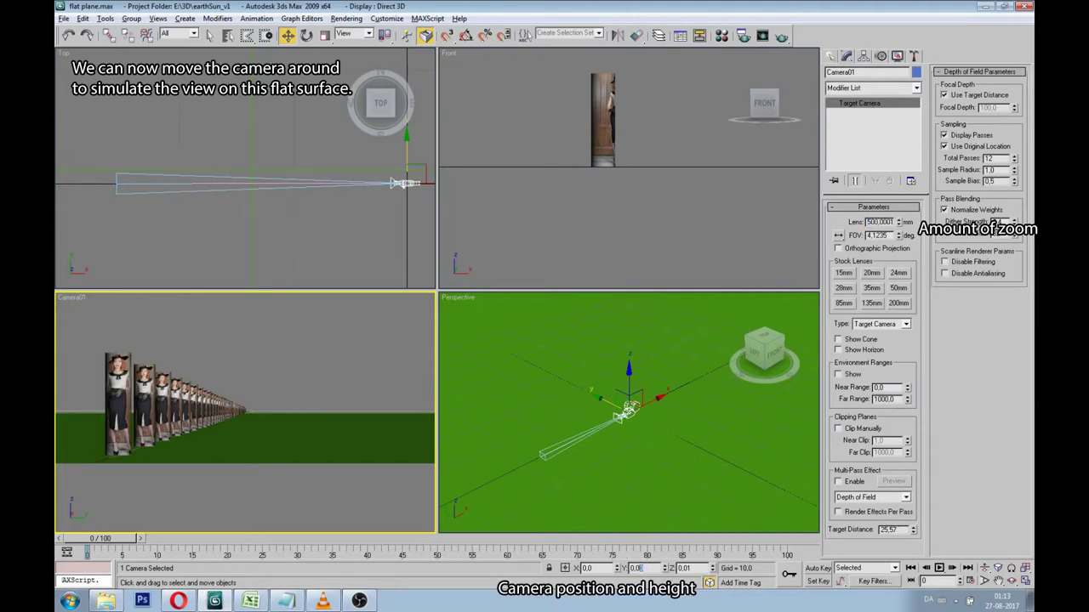
{"action": "key", "text": "Return"}
{"action": "left_click", "coordinate": [644, 568]}
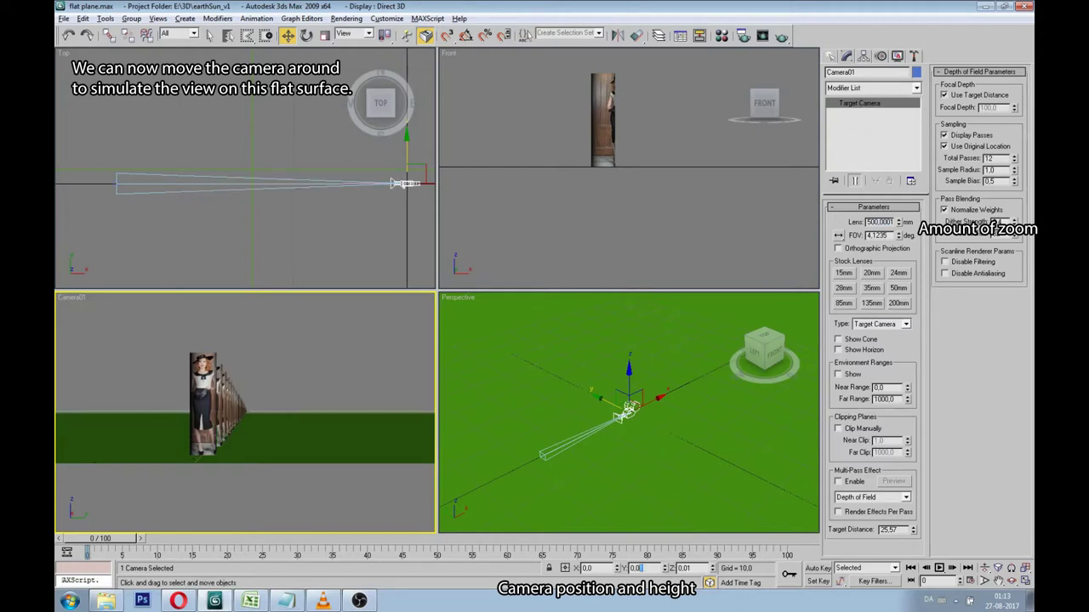
{"action": "type", "text": "5"}
{"action": "key", "text": "Return"}
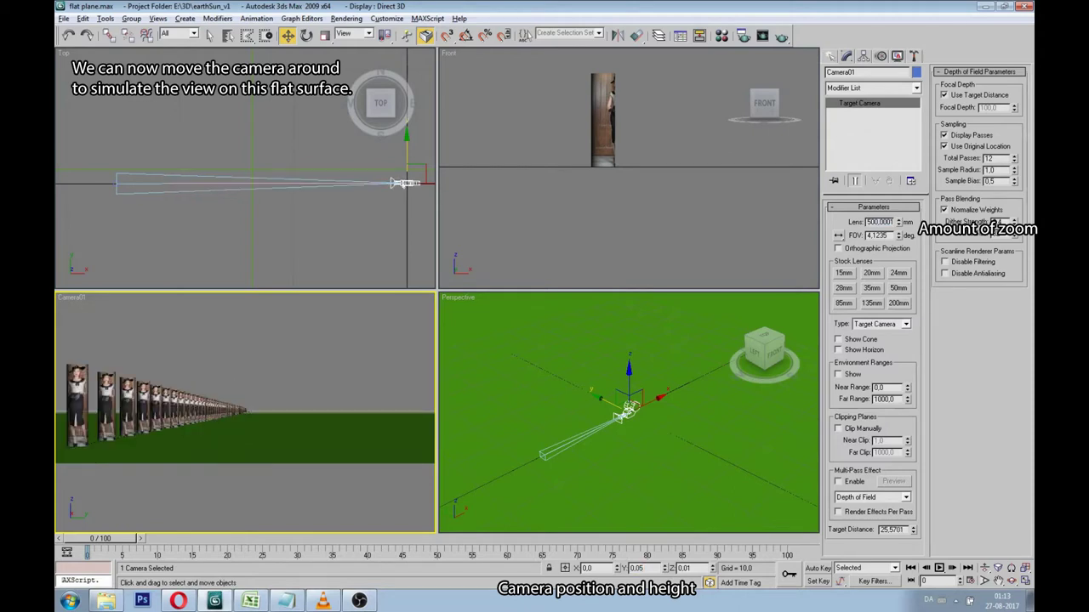
Step: Move the camera farther sideways from the cylinder row, ending at Y position 0.25
{"action": "type", "text": "1"}
{"action": "key", "text": "Return"}
{"action": "left_click", "coordinate": [639, 568]}
{"action": "key", "text": "shift+Left"}
{"action": "key", "text": "shift+Left"}
{"action": "type", "text": "25"}
{"action": "key", "text": "Return"}
{"action": "left_click", "coordinate": [642, 568]}
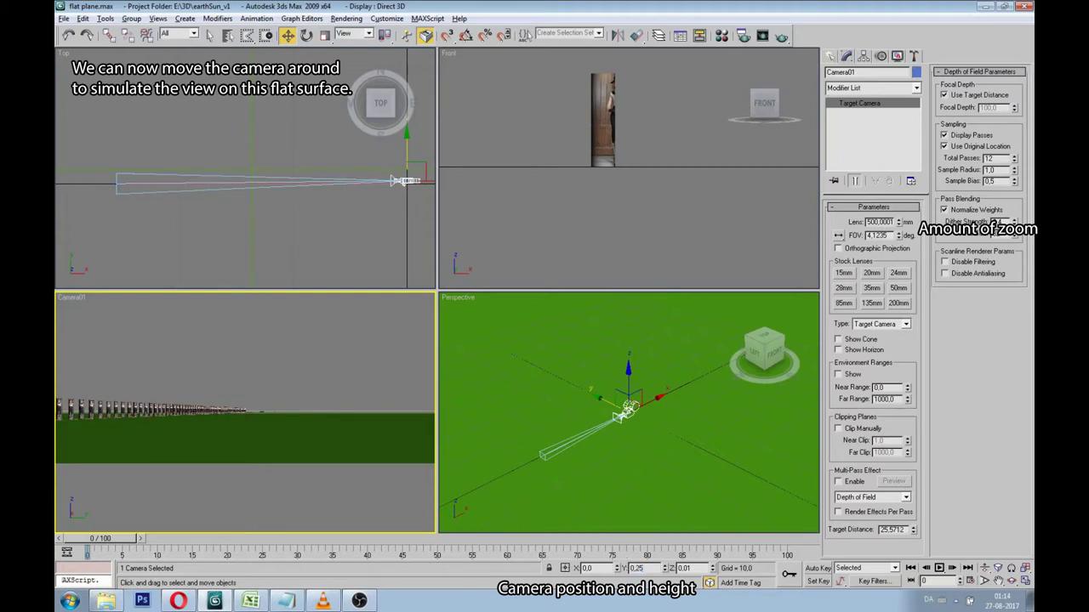
Step: Increase the camera's zoom by setting its lens to 1000 mm
{"action": "double_click", "coordinate": [878, 222]}
{"action": "type", "text": "1000"}
{"action": "key", "text": "Return"}
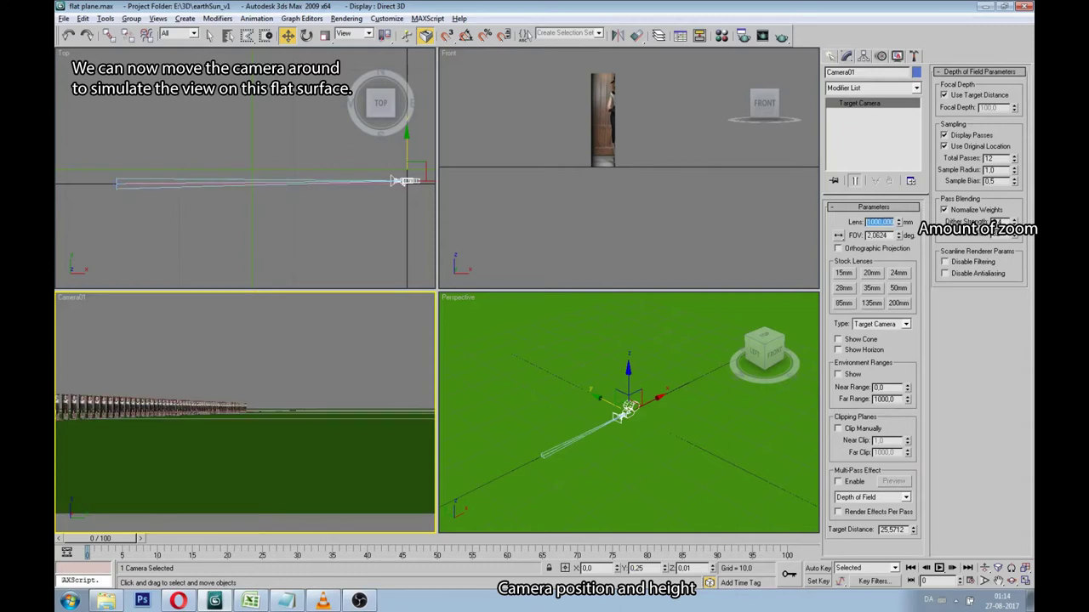
Step: Bring the camera back toward the cylinder row by setting its Y position to 0.15 and then 0.05
{"action": "left_click", "coordinate": [658, 569]}
{"action": "key", "text": "shift+Left"}
{"action": "type", "text": "1"}
{"action": "key", "text": "Return"}
{"action": "key", "text": "Left"}
{"action": "key", "text": "shift+Left"}
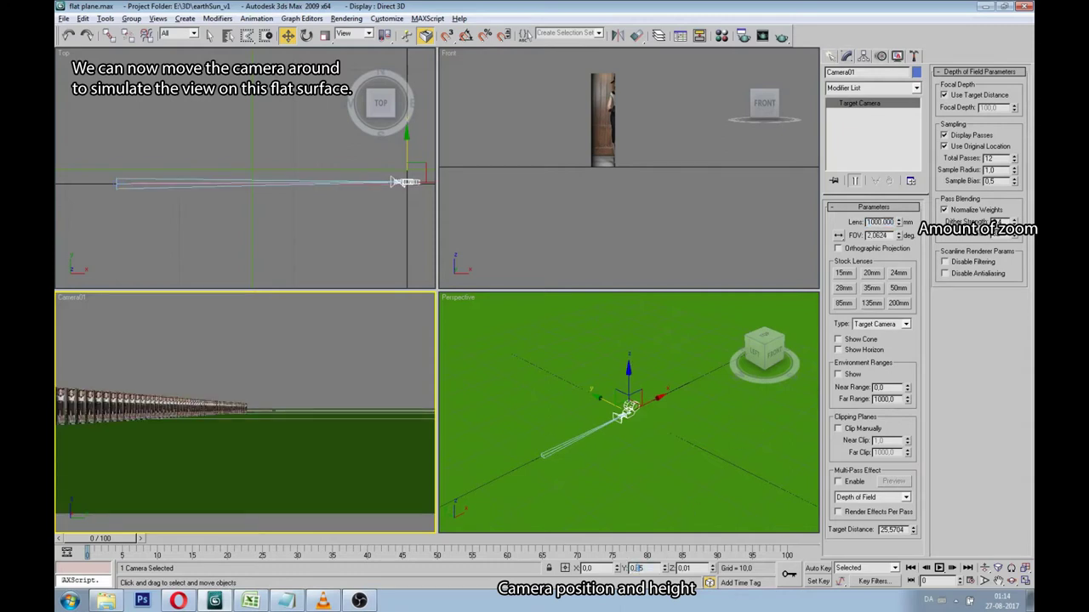
{"action": "key", "text": "Return"}
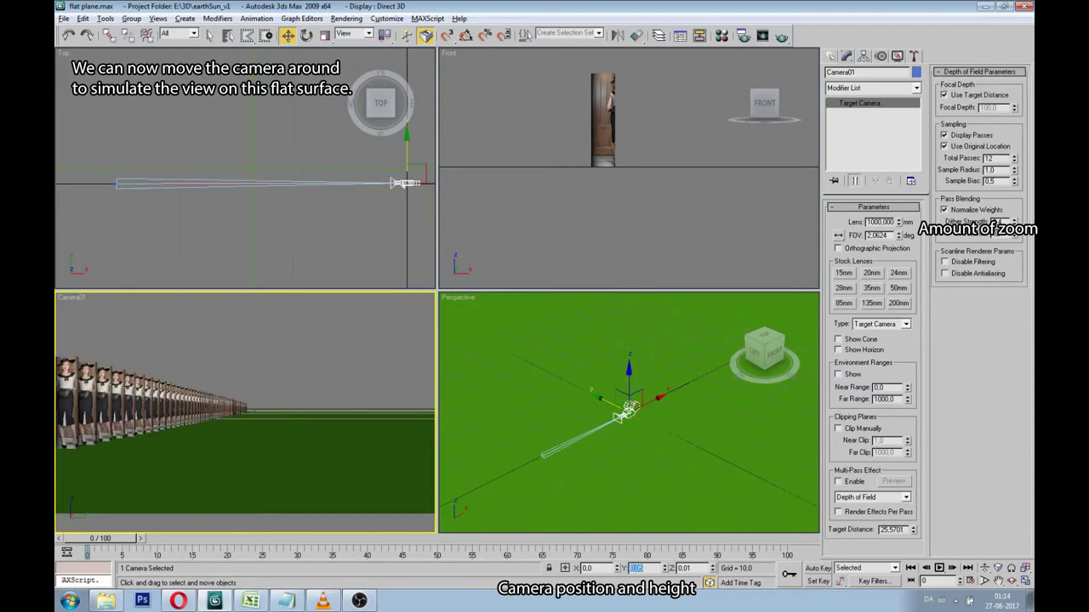
Step: Set the camera's lens to 2000 mm to zoom in further on the cylinder row
{"action": "double_click", "coordinate": [878, 221]}
{"action": "type", "text": "2000"}
{"action": "key", "text": "Return"}
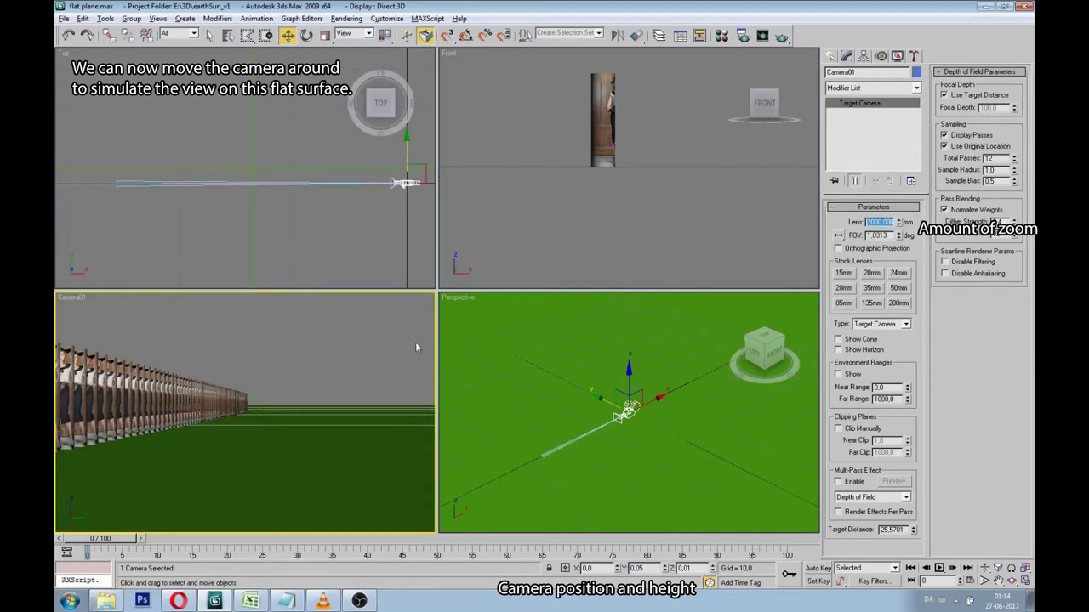
Step: Render the Camera01 view and inspect the distant end of the cylinder row close up
{"action": "left_click", "coordinate": [781, 38]}
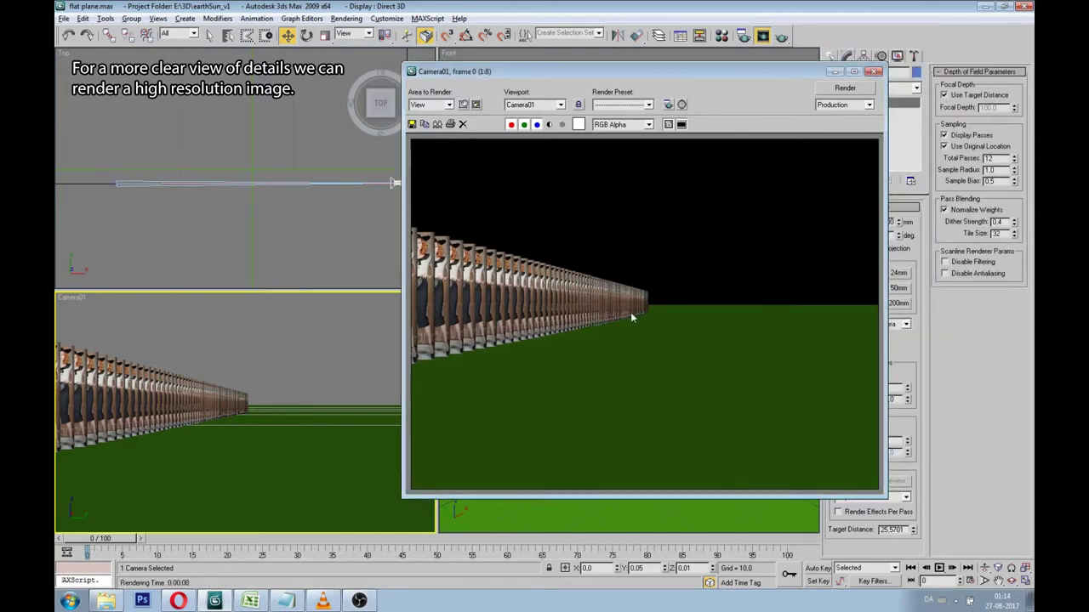
{"action": "scroll", "coordinate": [631, 312], "scroll_direction": "up", "scroll_amount": 2}
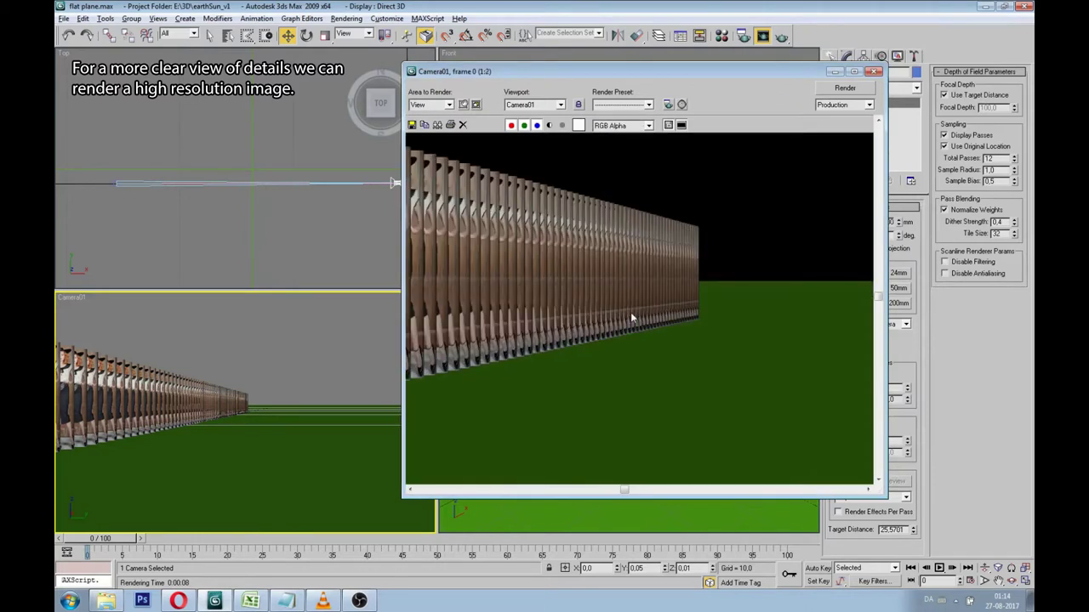
{"action": "scroll", "coordinate": [677, 321], "scroll_direction": "up", "scroll_amount": 1}
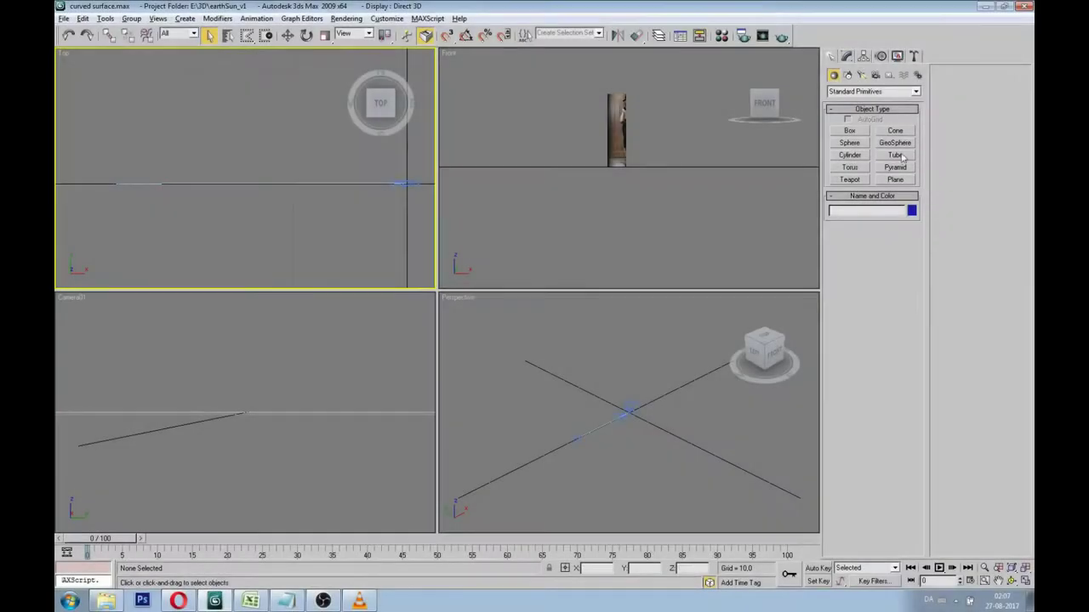
Step: Create a geosphere with radius 6371 and 200 segments, centred at X 0, Y 0, Z -6371
{"action": "left_click", "coordinate": [894, 143]}
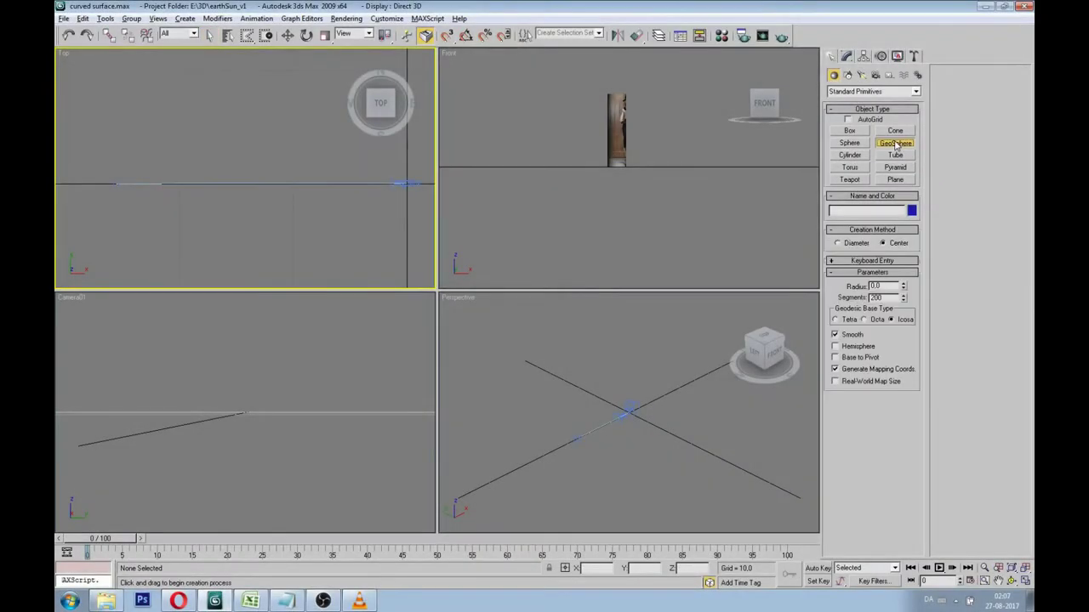
{"action": "left_click", "coordinate": [832, 261]}
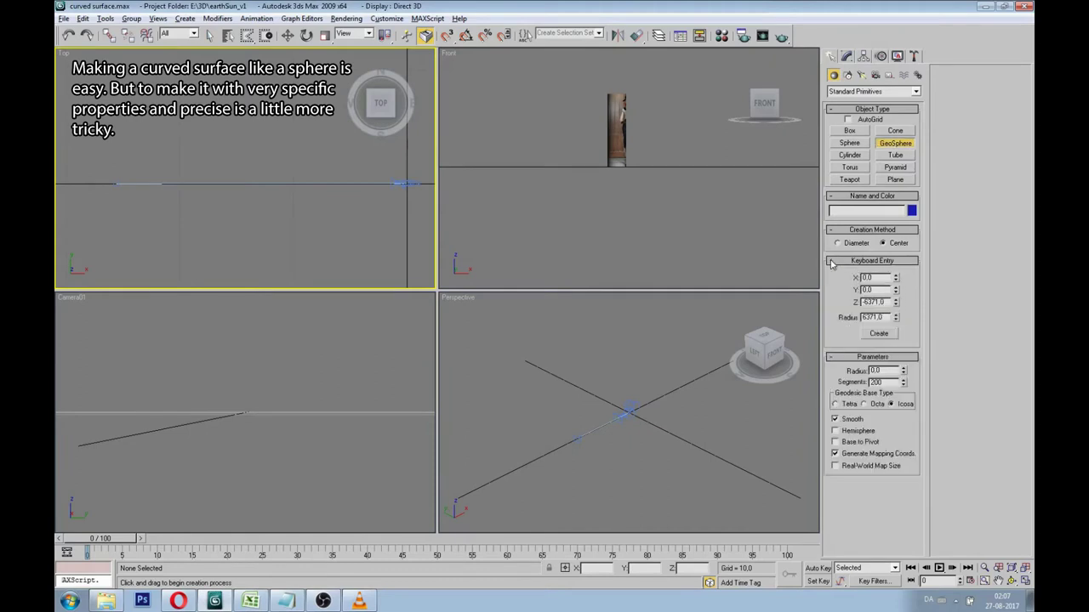
{"action": "left_click", "coordinate": [881, 333]}
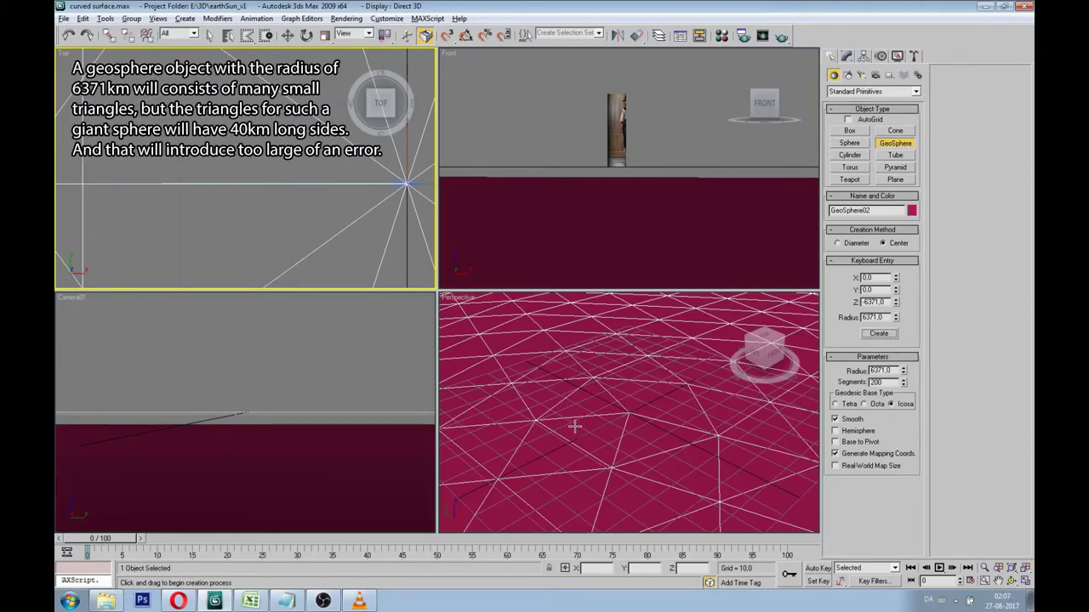
{"action": "left_click", "coordinate": [876, 383]}
{"action": "left_click", "coordinate": [891, 384]}
Step: Inspect the geosphere's triangle mesh near and far in the perspective view, and remove the geosphere
{"action": "right_click", "coordinate": [558, 313]}
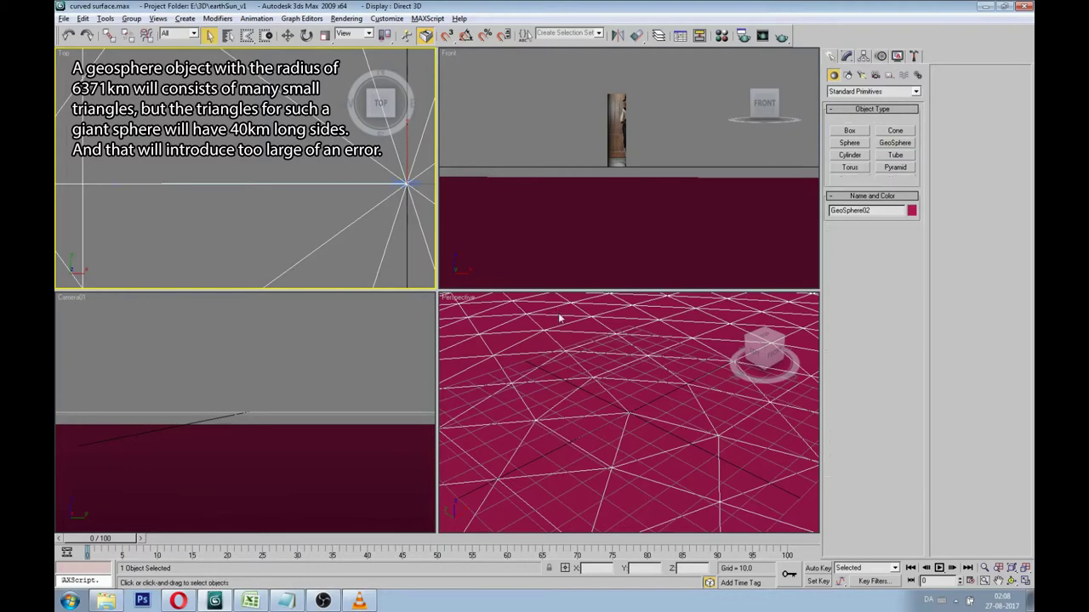
{"action": "left_click", "coordinate": [513, 317]}
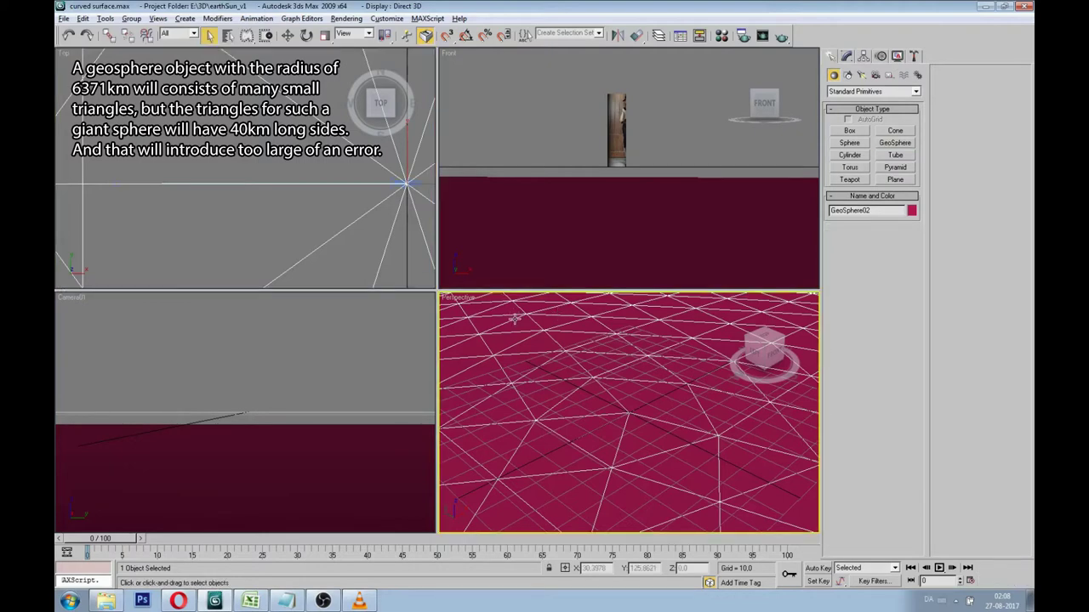
{"action": "scroll", "coordinate": [627, 409], "scroll_direction": "down", "scroll_amount": 6}
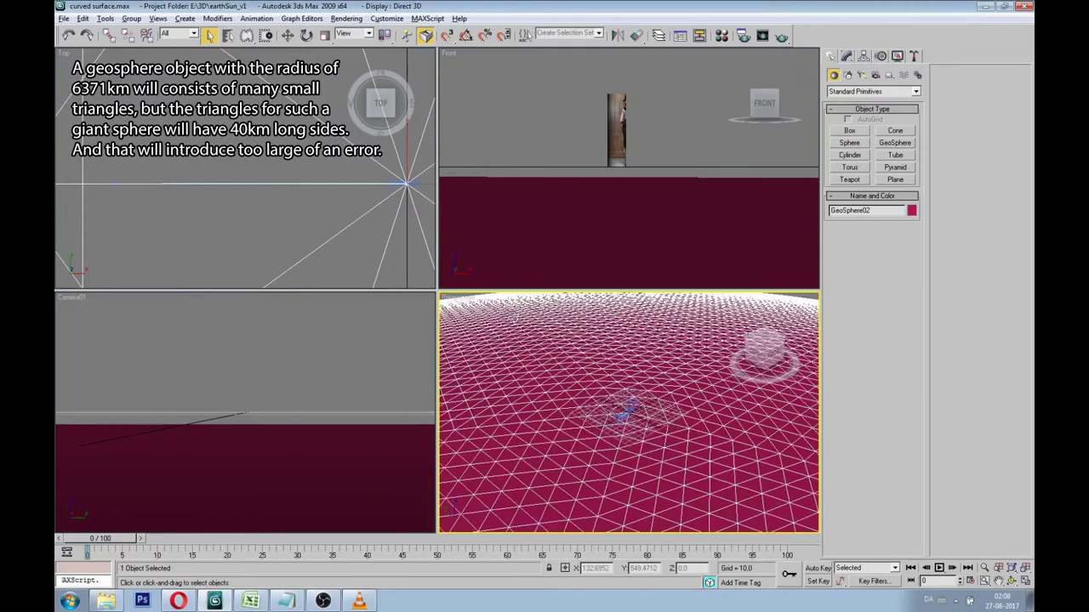
{"action": "scroll", "coordinate": [514, 318], "scroll_direction": "down", "scroll_amount": 8}
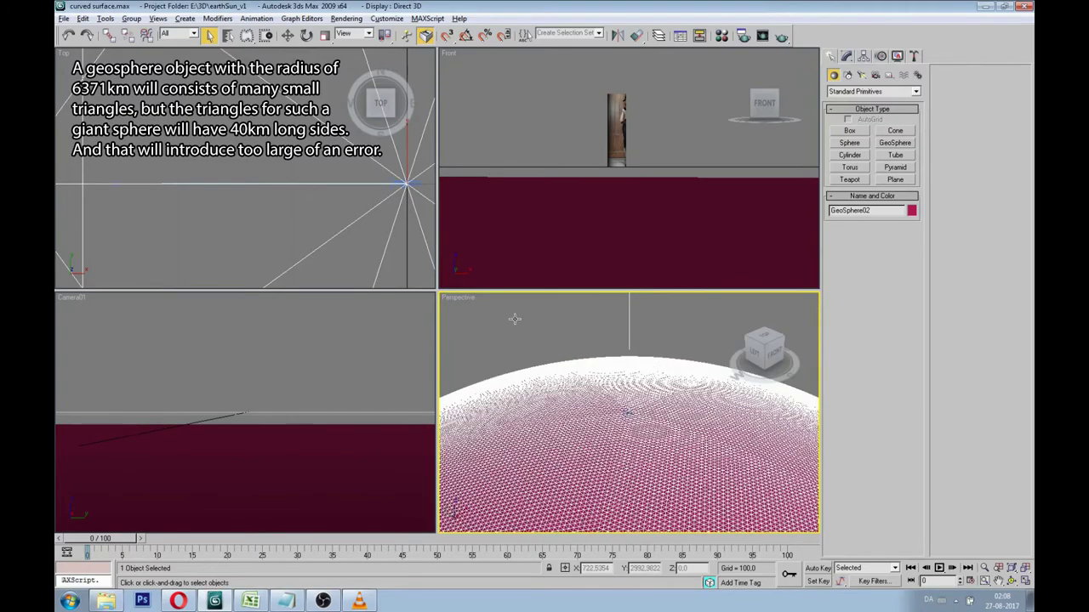
{"action": "scroll", "coordinate": [513, 318], "scroll_direction": "up", "scroll_amount": 10}
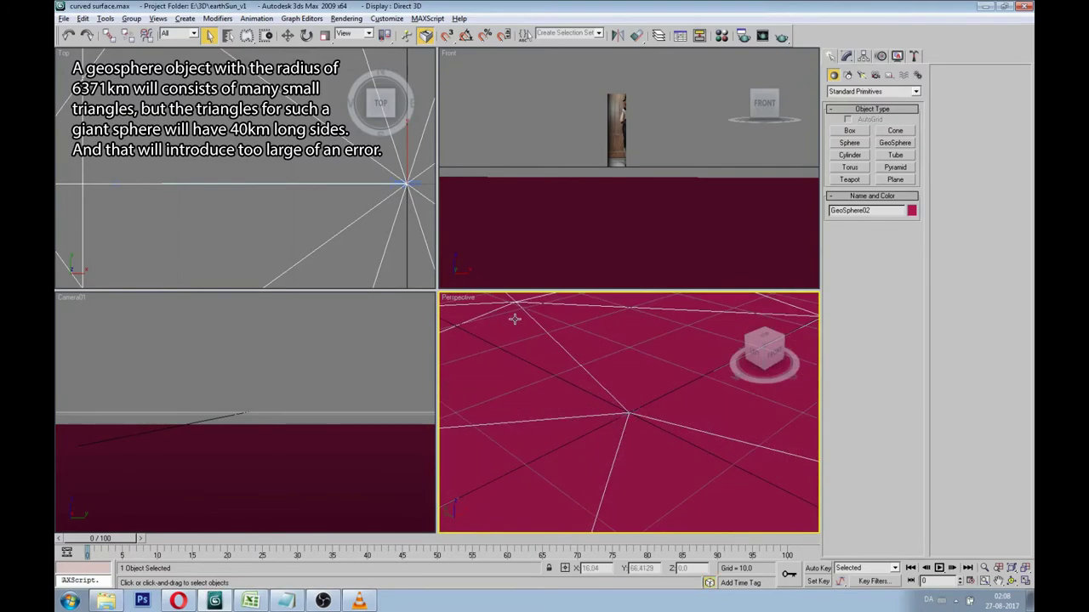
{"action": "scroll", "coordinate": [514, 319], "scroll_direction": "down", "scroll_amount": 3}
{"action": "right_click", "coordinate": [514, 318]}
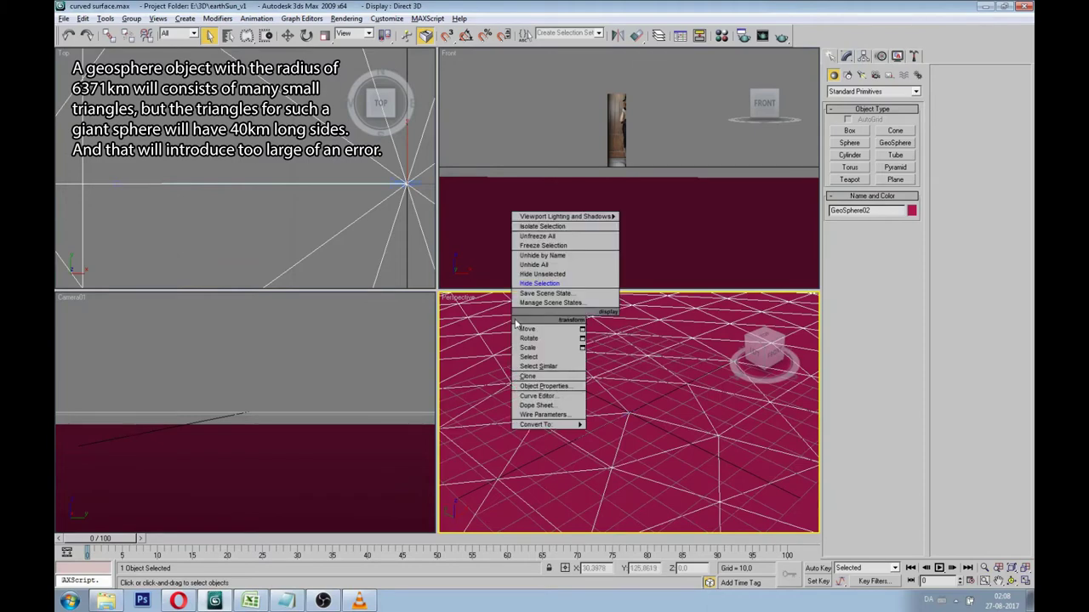
{"action": "left_click", "coordinate": [478, 322]}
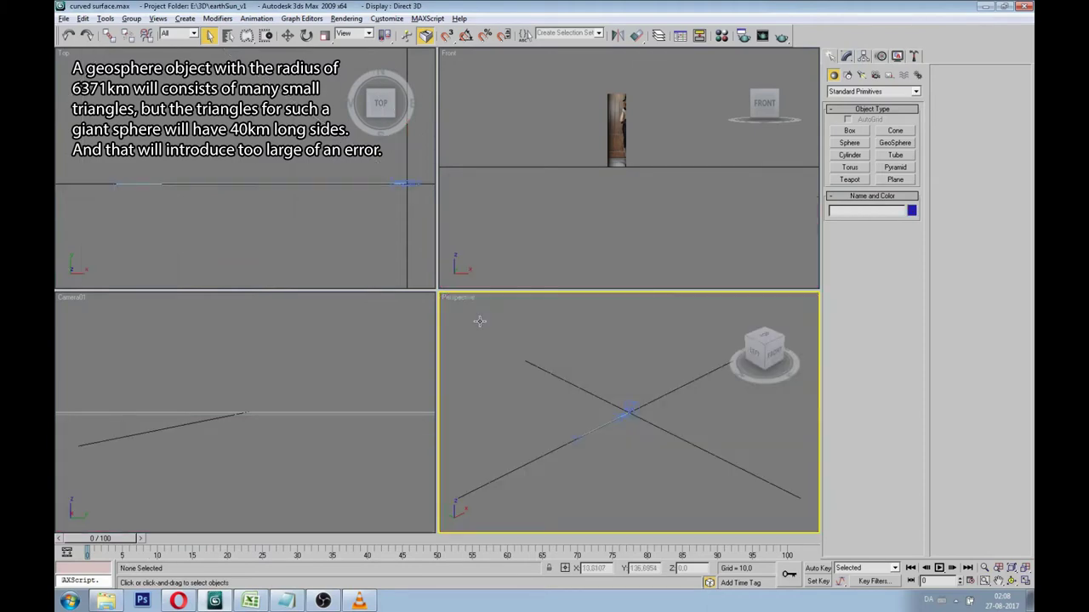
Step: Create an arc in the front view centred at Y -6371, with radius 6371, from 90 to 90.23 degrees
{"action": "left_click", "coordinate": [848, 75]}
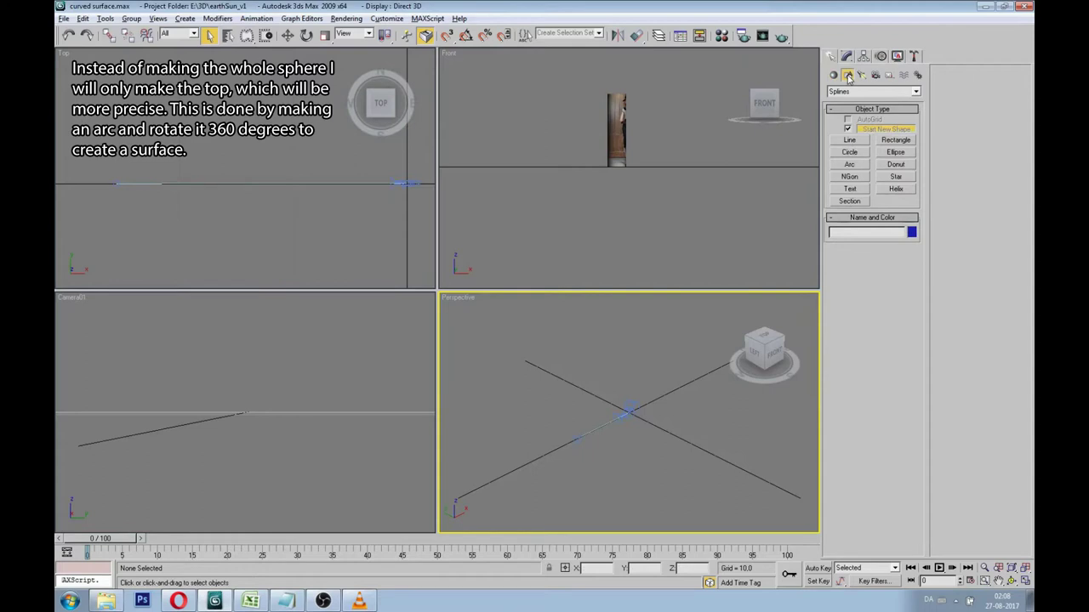
{"action": "left_click", "coordinate": [849, 164]}
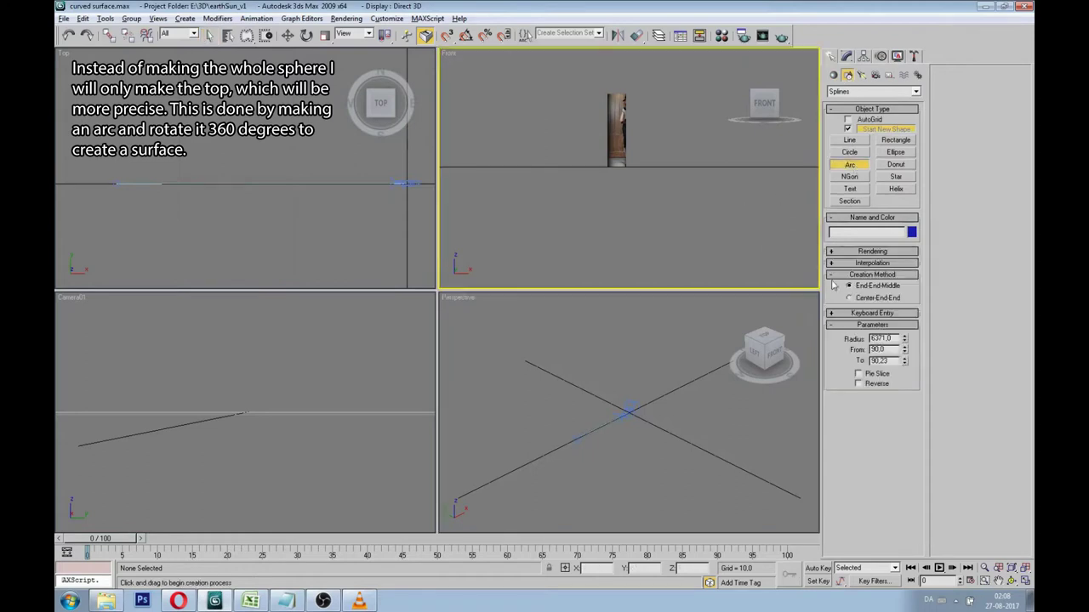
{"action": "left_click", "coordinate": [831, 314]}
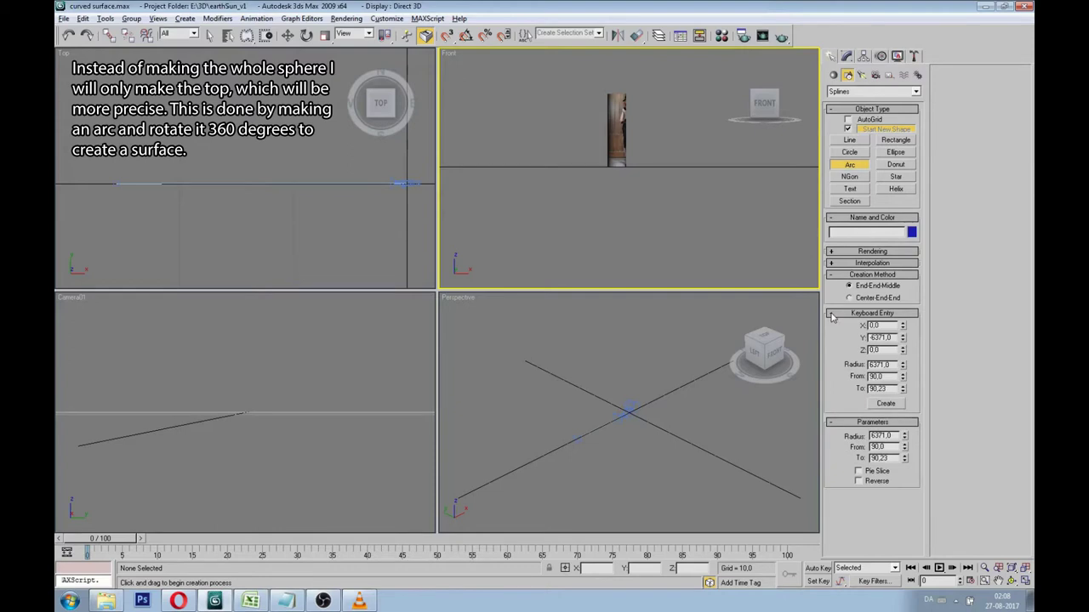
{"action": "left_click", "coordinate": [886, 405]}
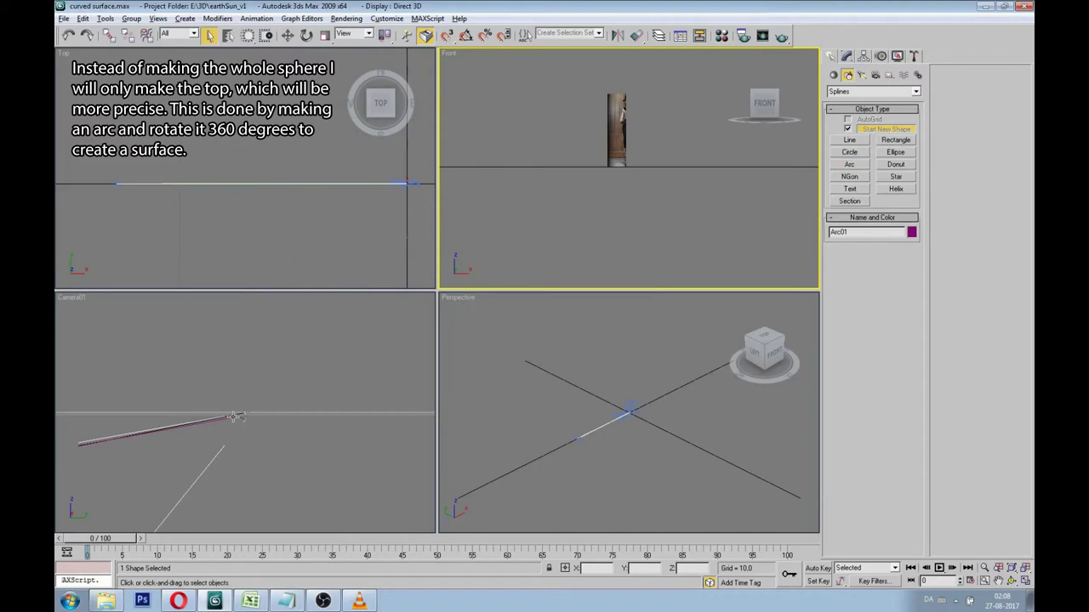
Step: Convert the arc to NURBS and set its curve approximation to 10 steps with Adaptive turned off
{"action": "right_click", "coordinate": [236, 418]}
{"action": "right_click", "coordinate": [236, 418]}
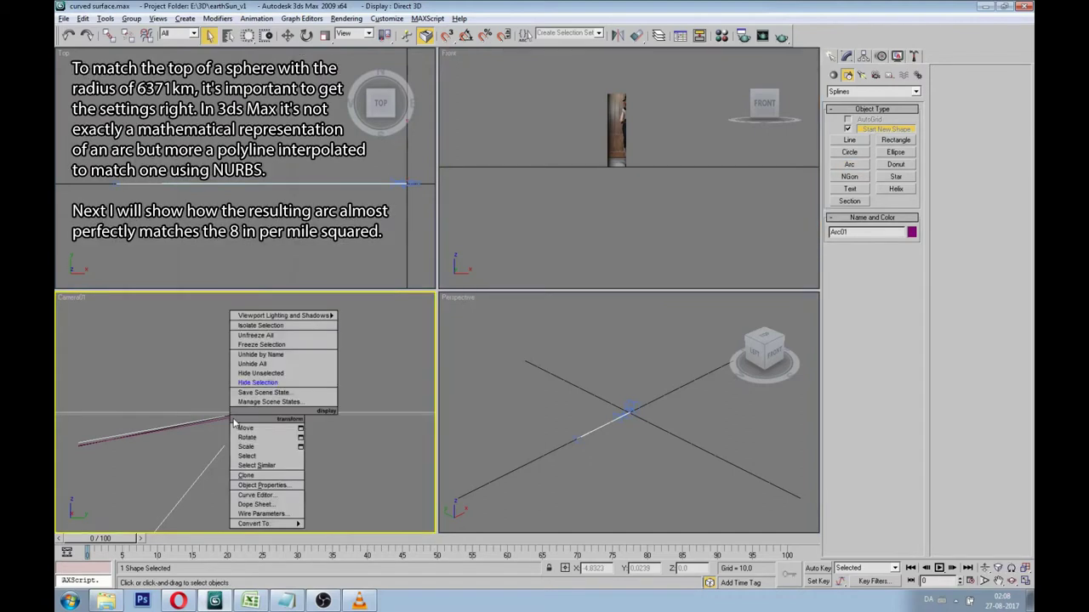
{"action": "mouse_move", "coordinate": [289, 524]}
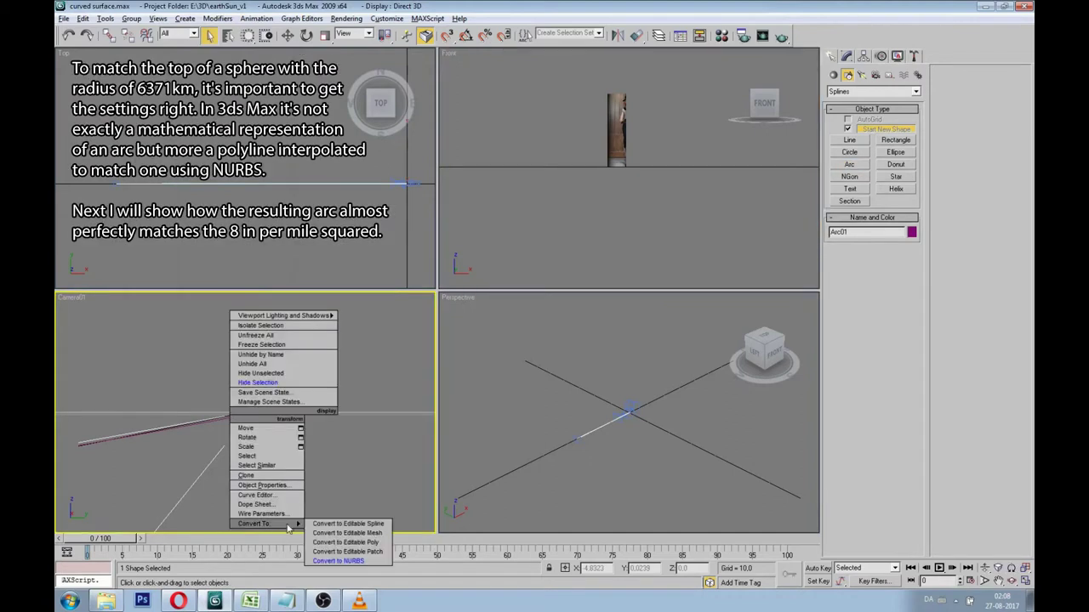
{"action": "left_click", "coordinate": [339, 561]}
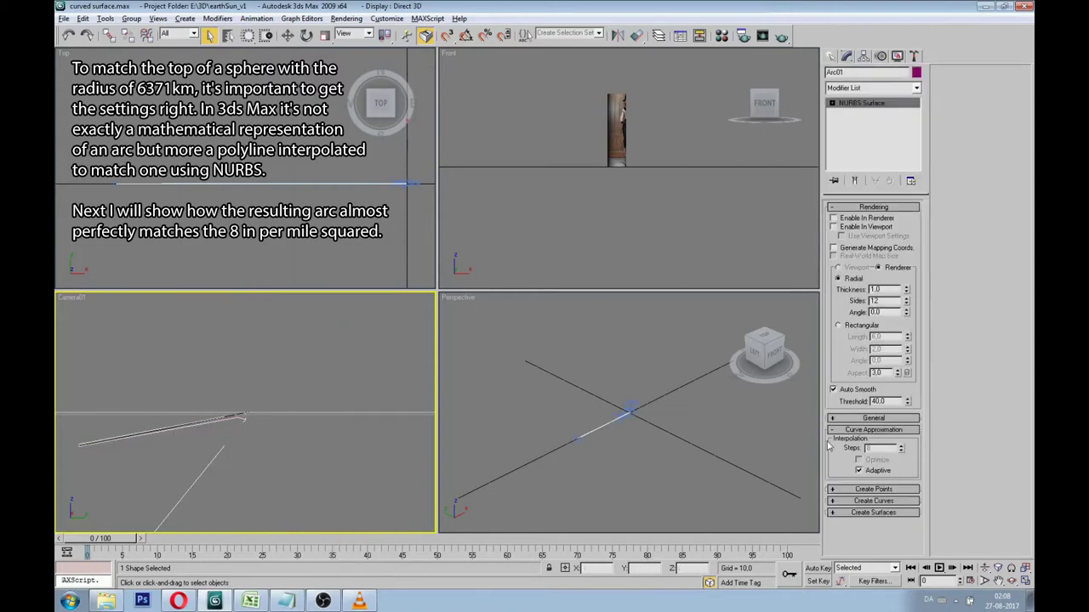
{"action": "left_click", "coordinate": [859, 471]}
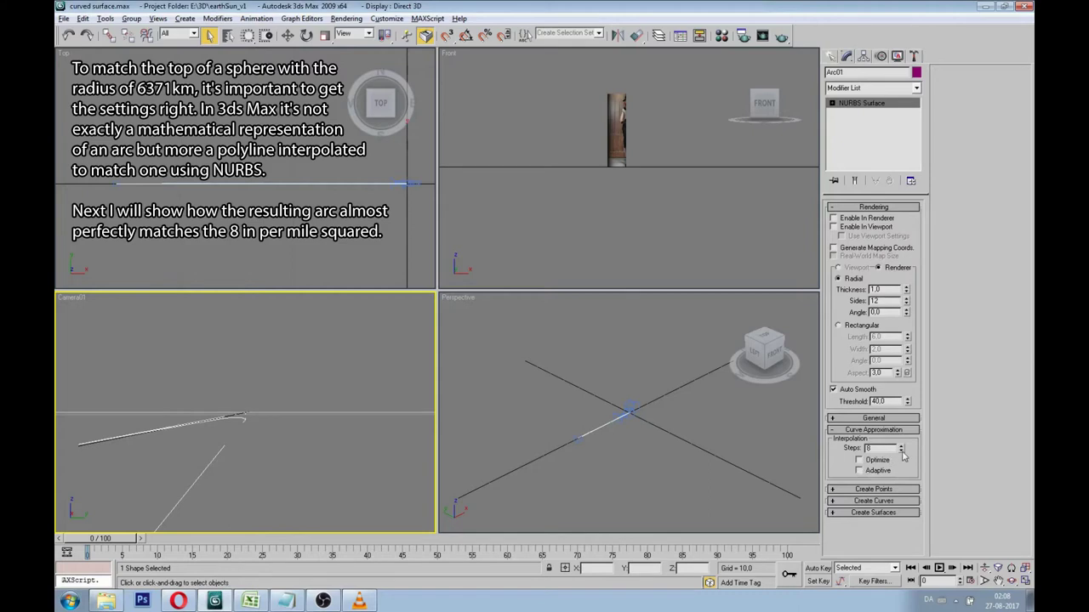
{"action": "left_click", "coordinate": [902, 447]}
Step: Examine a point partway along the arc in the front view to read its X and Z coordinates
{"action": "right_click", "coordinate": [711, 162]}
{"action": "key", "text": "ctrl+w"}
{"action": "scroll", "coordinate": [746, 179], "scroll_direction": "down", "scroll_amount": 8}
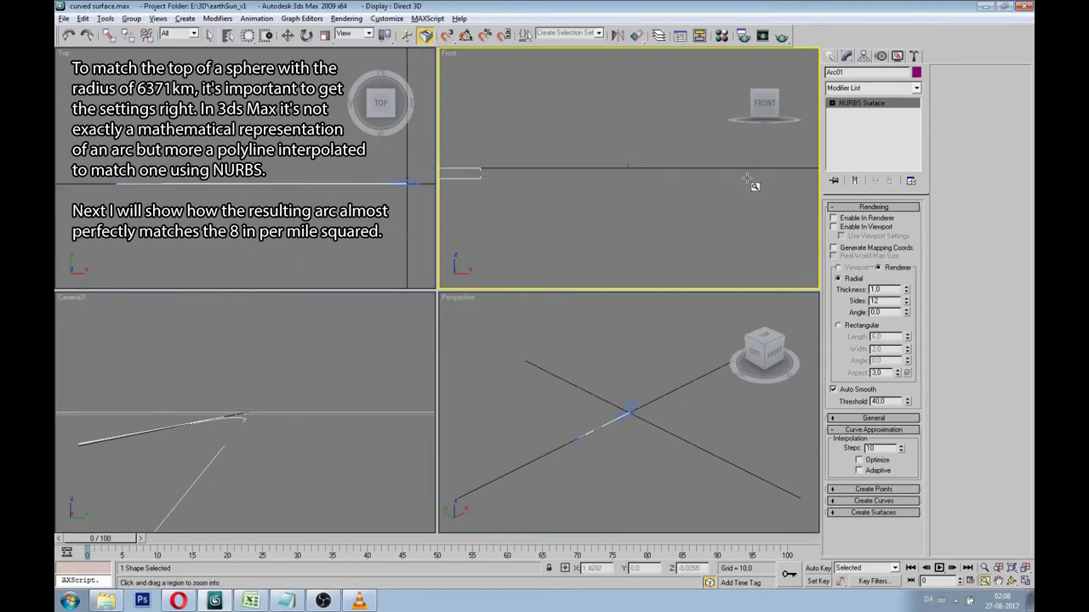
{"action": "scroll", "coordinate": [748, 181], "scroll_direction": "down", "scroll_amount": 2}
{"action": "scroll", "coordinate": [756, 169], "scroll_direction": "down", "scroll_amount": 1}
{"action": "left_click_drag", "start_coordinate": [549, 163], "coordinate": [564, 180]}
{"action": "left_click_drag", "start_coordinate": [583, 115], "coordinate": [623, 189]}
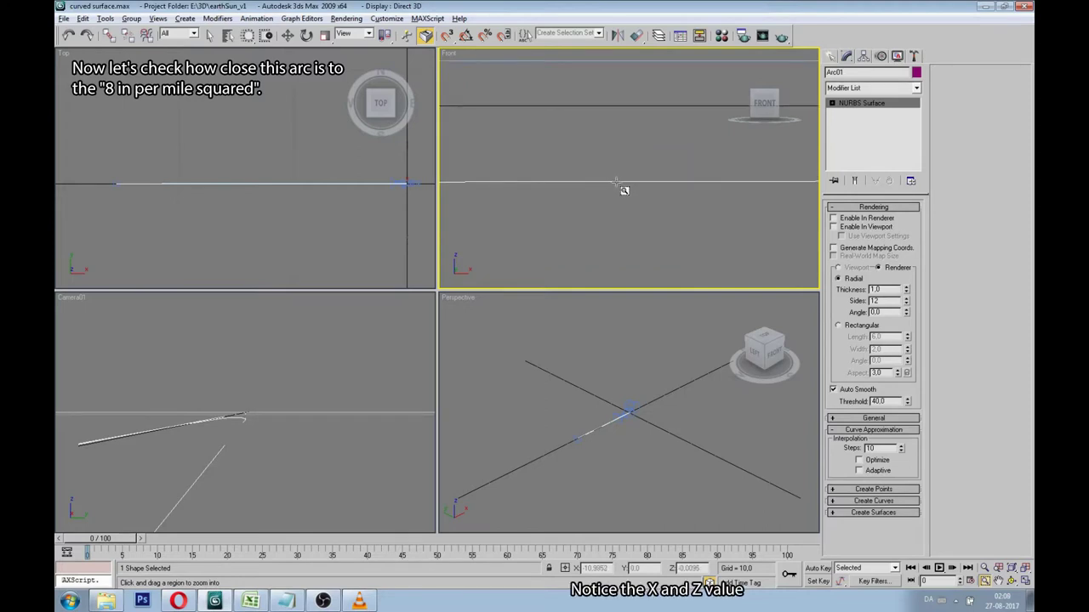
Step: Switch to the Excel curvature drop sheet, enter 10.98 as the distance in km, and select the drop in meters
{"action": "key", "text": "alt+Tab"}
{"action": "key", "text": "alt+Tab"}
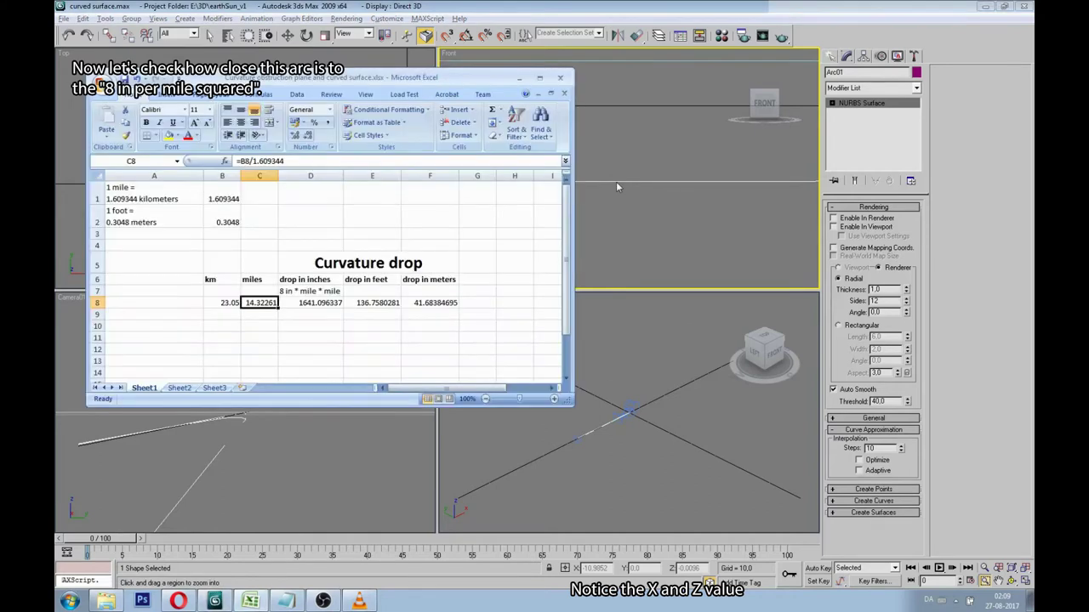
{"action": "key", "text": "Left"}
{"action": "type", "text": "10"}
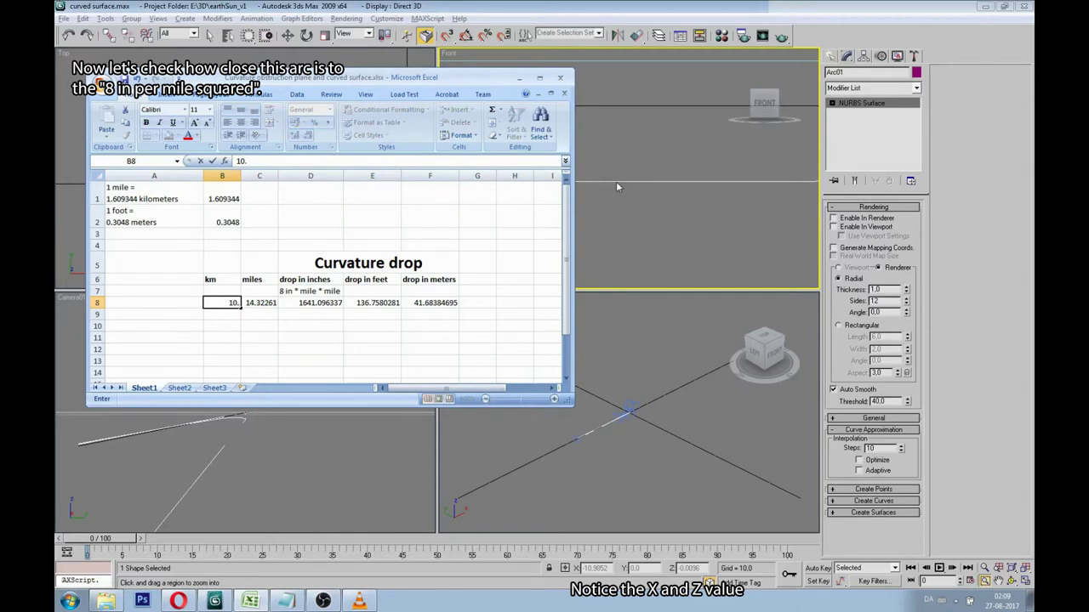
{"action": "type", "text": ".98"}
{"action": "key", "text": "Tab"}
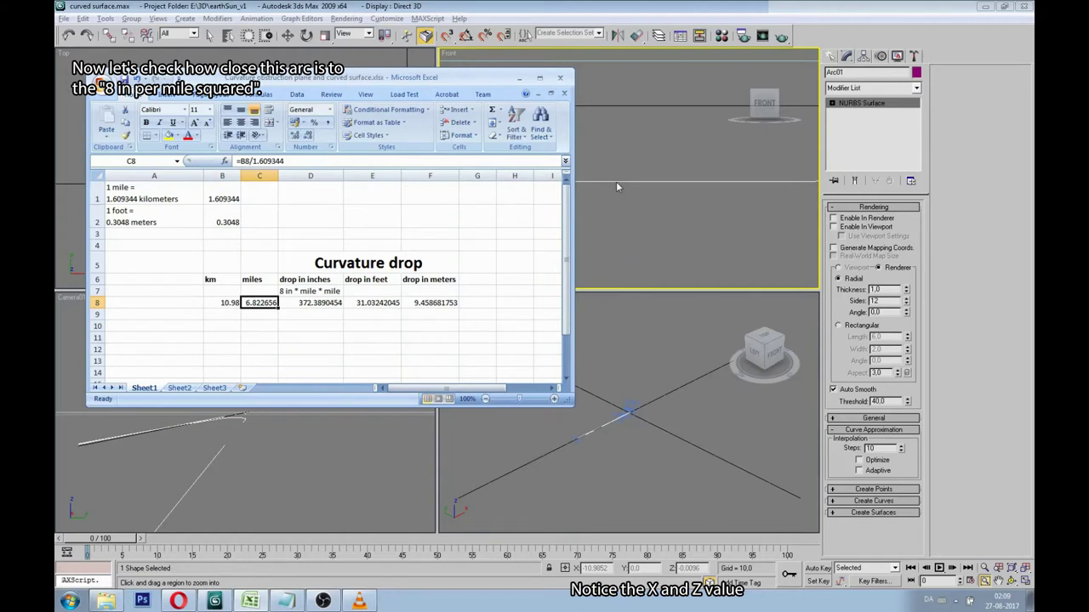
{"action": "key", "text": "Right"}
{"action": "key", "text": "Right"}
{"action": "key", "text": "Right"}
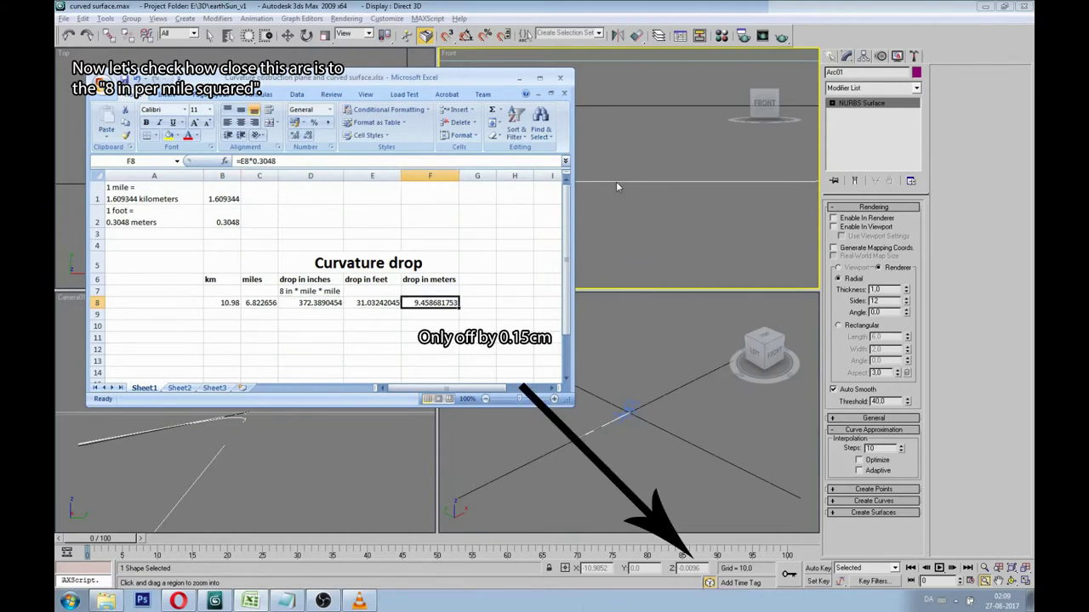
Step: Return to 3ds Max and examine the far end of the arc in the front view, leaving the arc deselected
{"action": "left_click", "coordinate": [615, 181]}
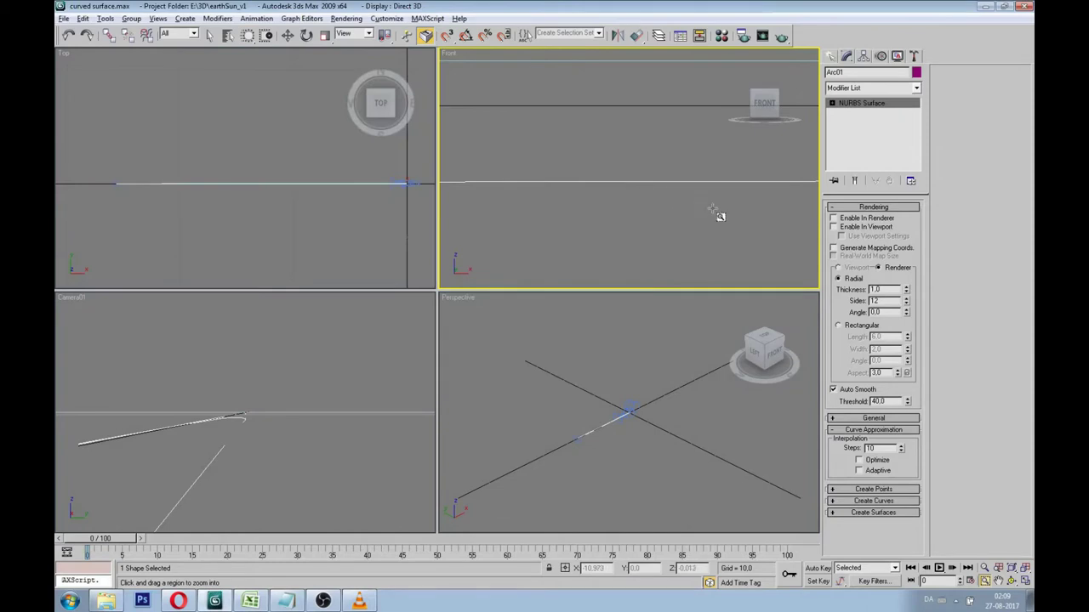
{"action": "scroll", "coordinate": [713, 208], "scroll_direction": "up", "scroll_amount": 5}
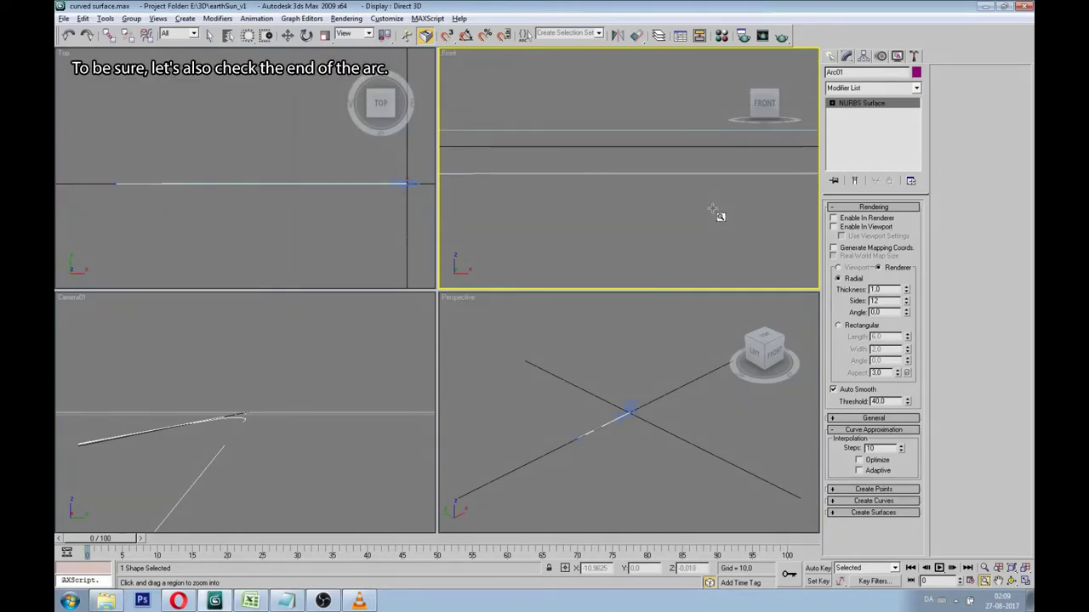
{"action": "scroll", "coordinate": [713, 208], "scroll_direction": "down", "scroll_amount": 4}
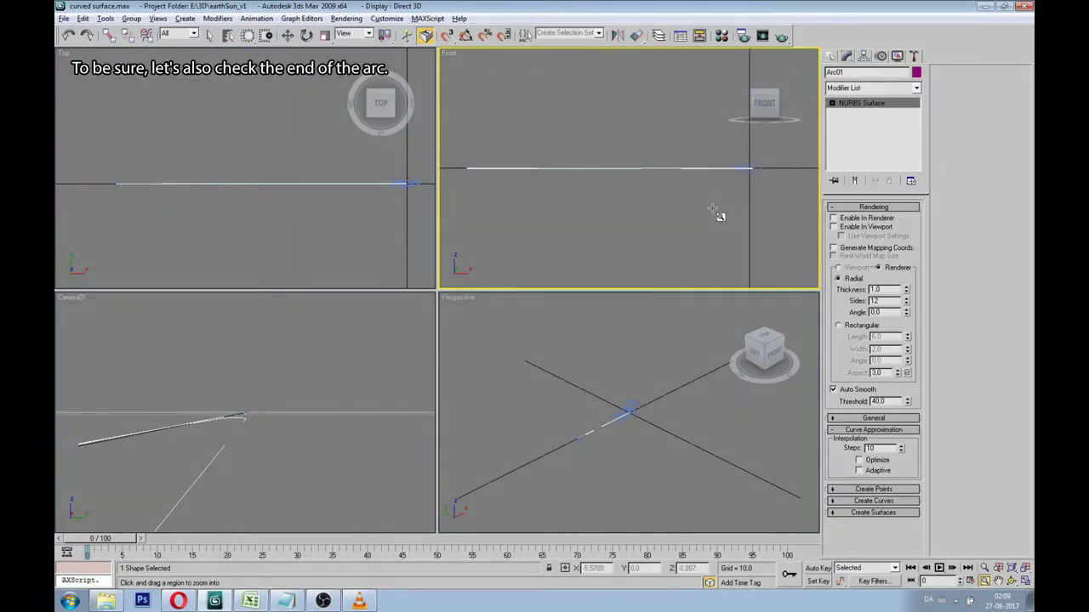
{"action": "left_click_drag", "start_coordinate": [469, 162], "coordinate": [487, 179]}
{"action": "left_click_drag", "start_coordinate": [509, 132], "coordinate": [551, 161]}
{"action": "scroll", "coordinate": [535, 167], "scroll_direction": "down", "scroll_amount": 3}
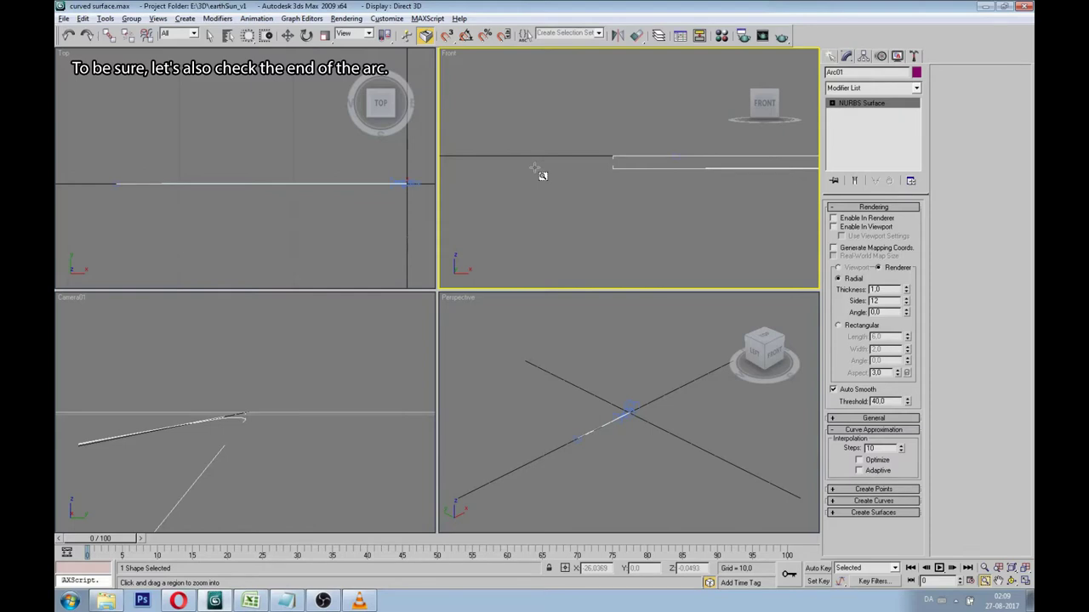
{"action": "left_click_drag", "start_coordinate": [672, 163], "coordinate": [711, 181]}
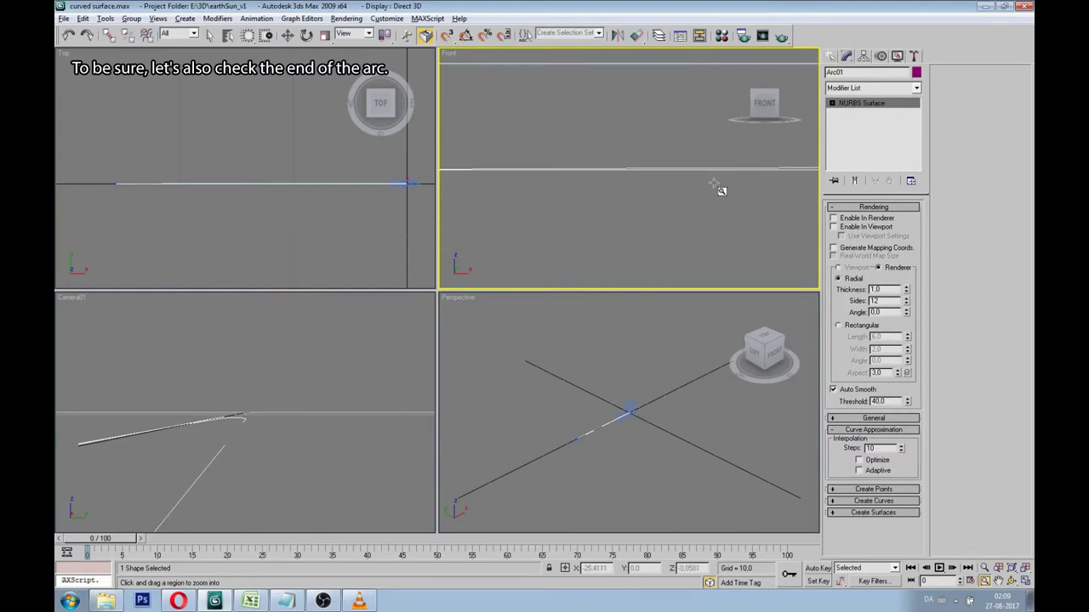
{"action": "right_click", "coordinate": [678, 197]}
{"action": "left_click", "coordinate": [678, 197]}
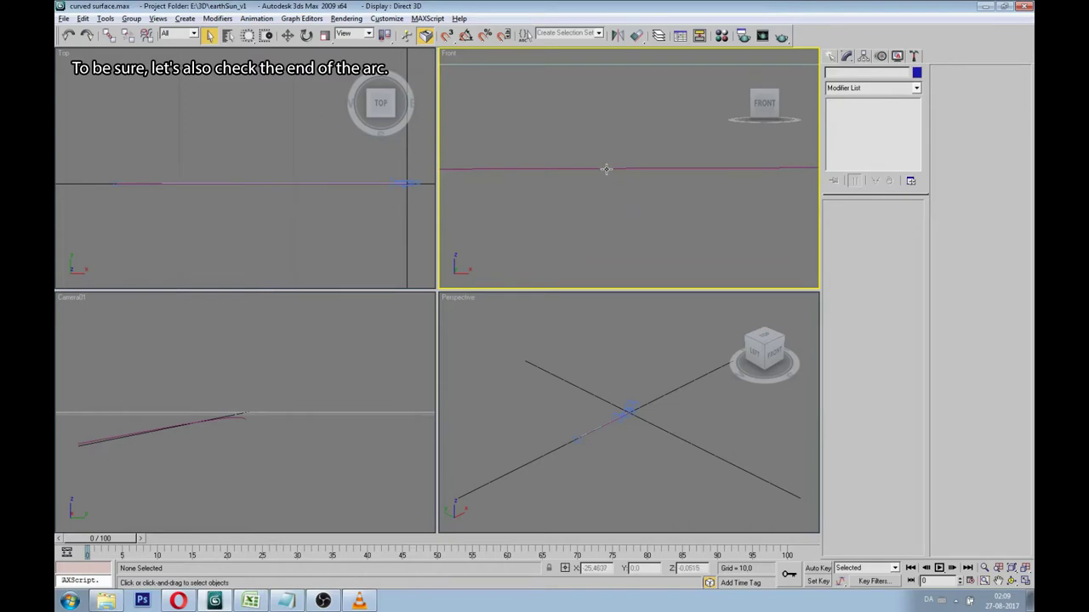
Step: Switch to the Excel curvature drop sheet, enter 25.46 as the distance in km, and select the drop in meters
{"action": "key", "text": "alt+Tab"}
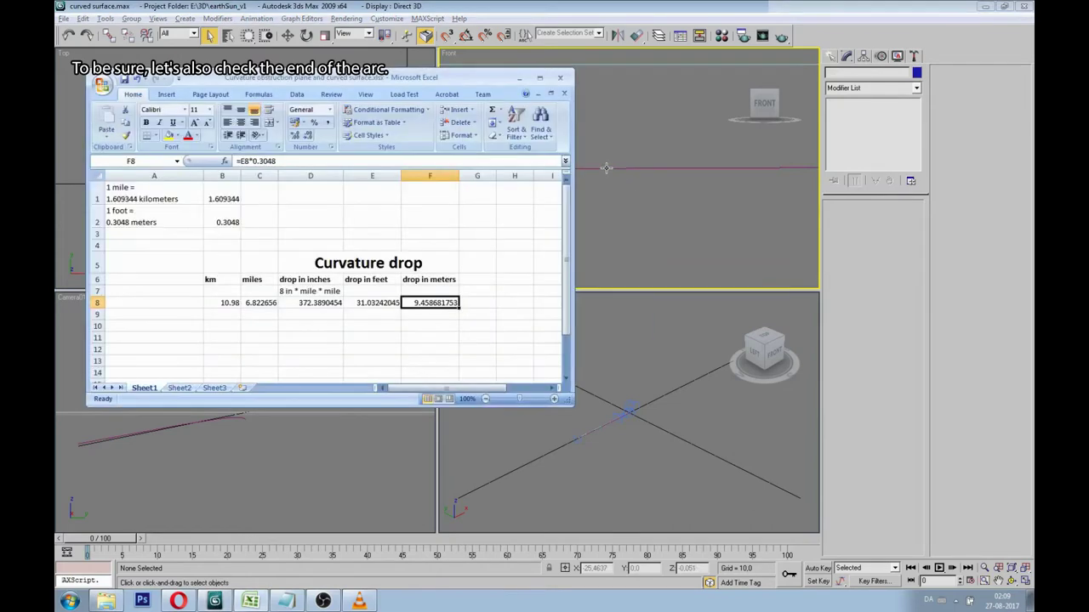
{"action": "key", "text": "Left"}
{"action": "key", "text": "Left"}
{"action": "key", "text": "Left"}
{"action": "key", "text": "Left"}
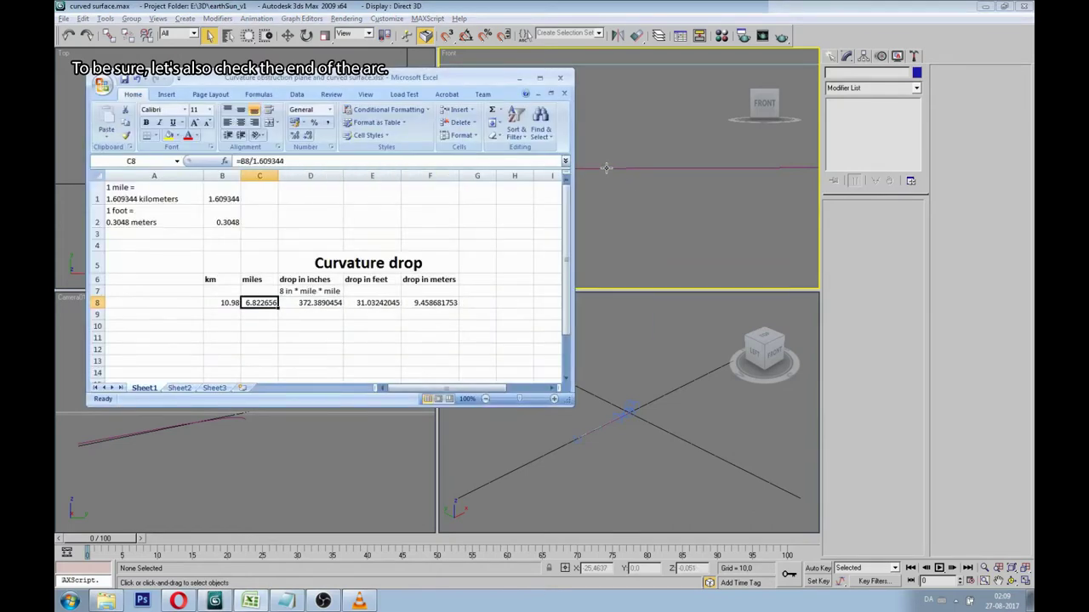
{"action": "type", "text": "2"}
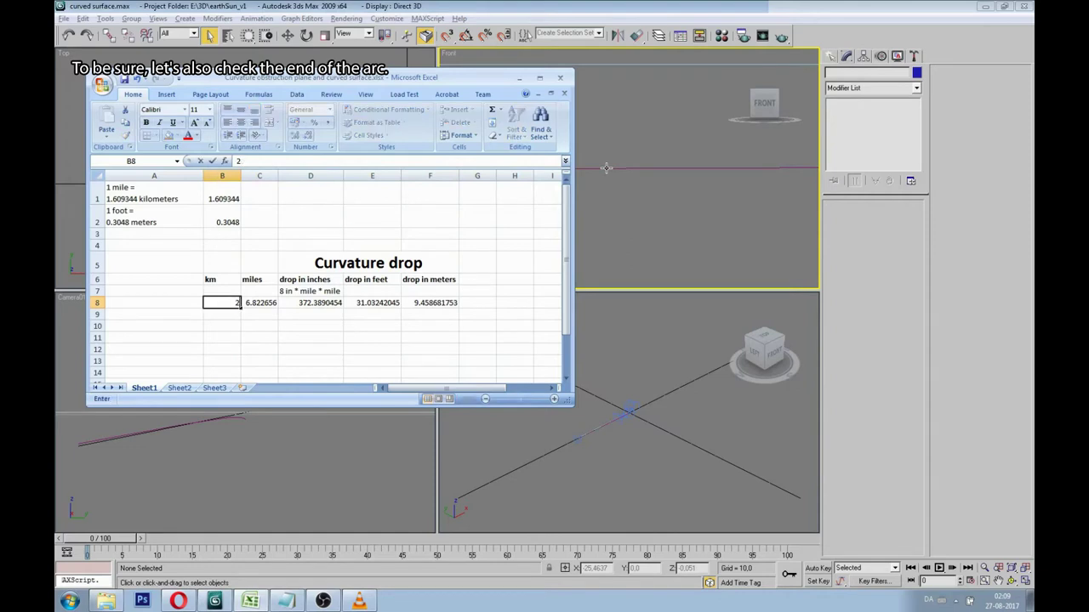
{"action": "type", "text": "5.46"}
{"action": "key", "text": "Right"}
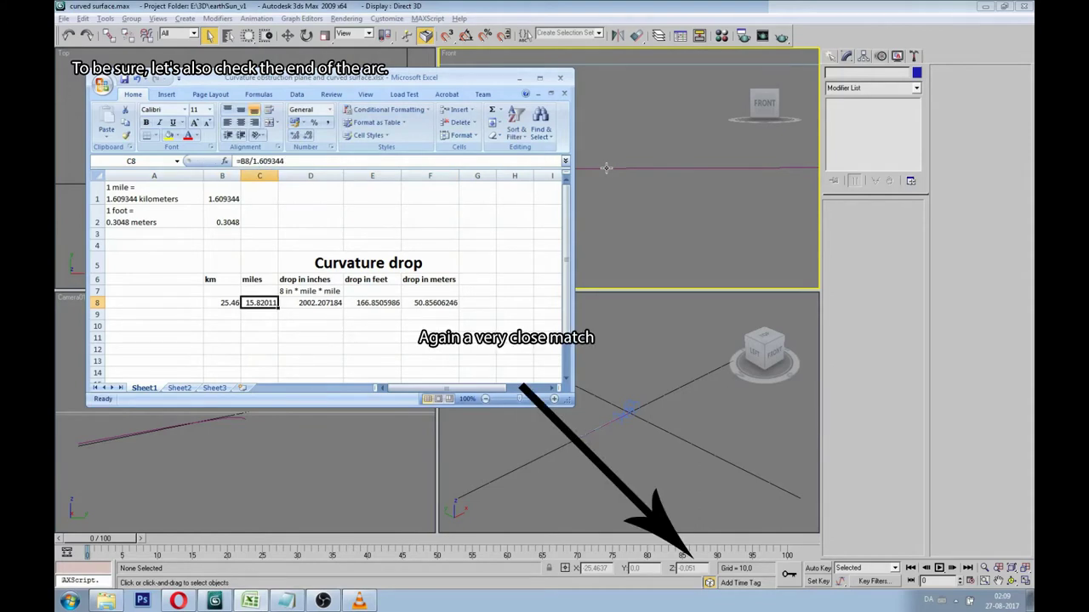
{"action": "key", "text": "Right"}
{"action": "key", "text": "Right"}
{"action": "key", "text": "Right"}
{"action": "key", "text": "Right"}
{"action": "key", "text": "Left"}
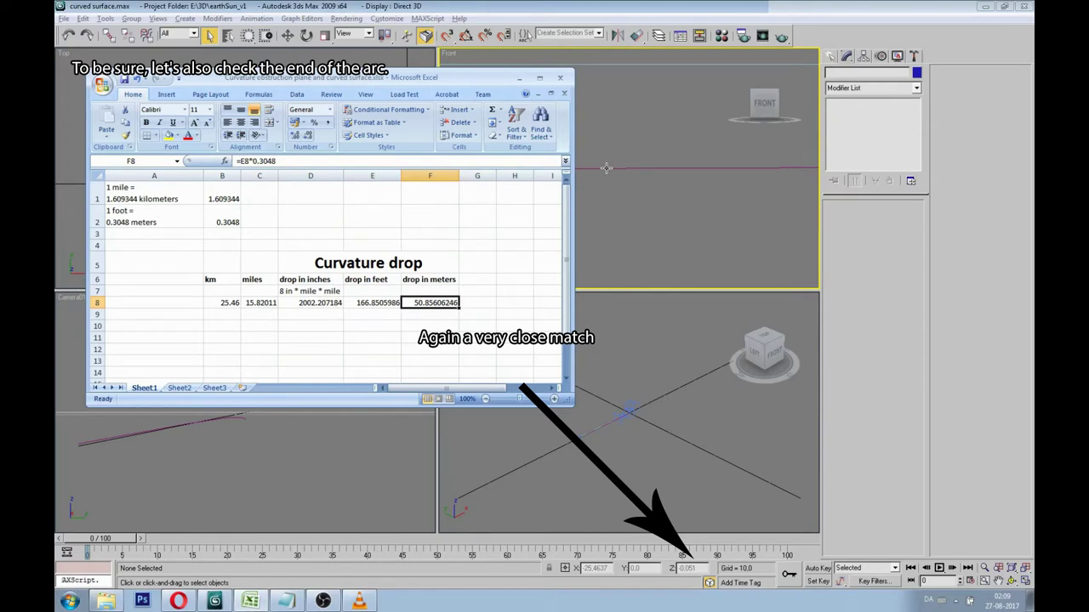
Step: Return to 3ds Max and use the Spacing Tool to place instances of Cylinder01 along the arc with a spacing of 0,29
{"action": "left_click", "coordinate": [607, 167]}
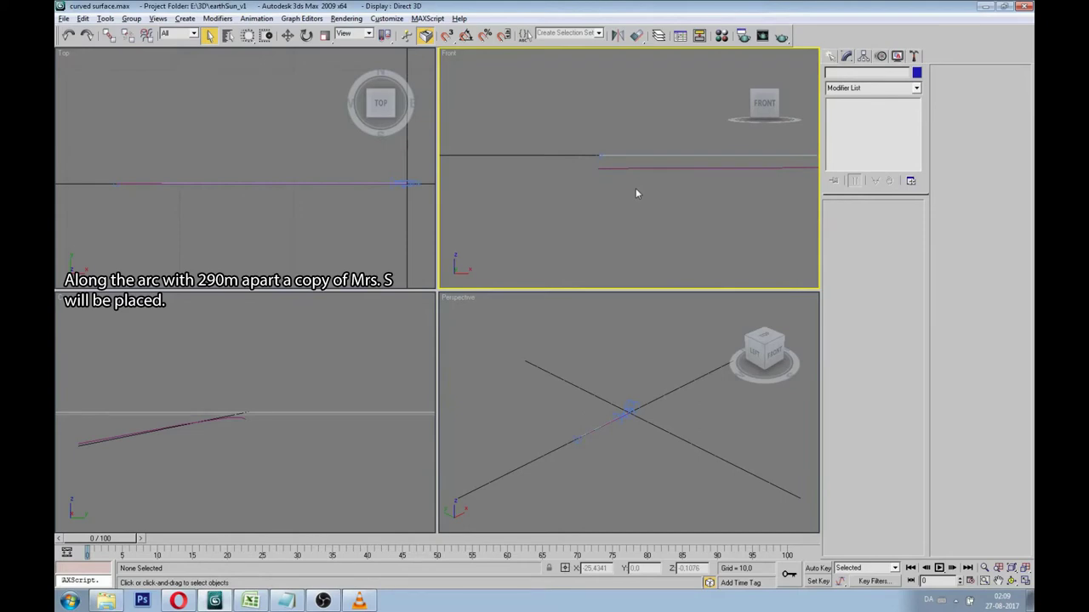
{"action": "key", "text": "h"}
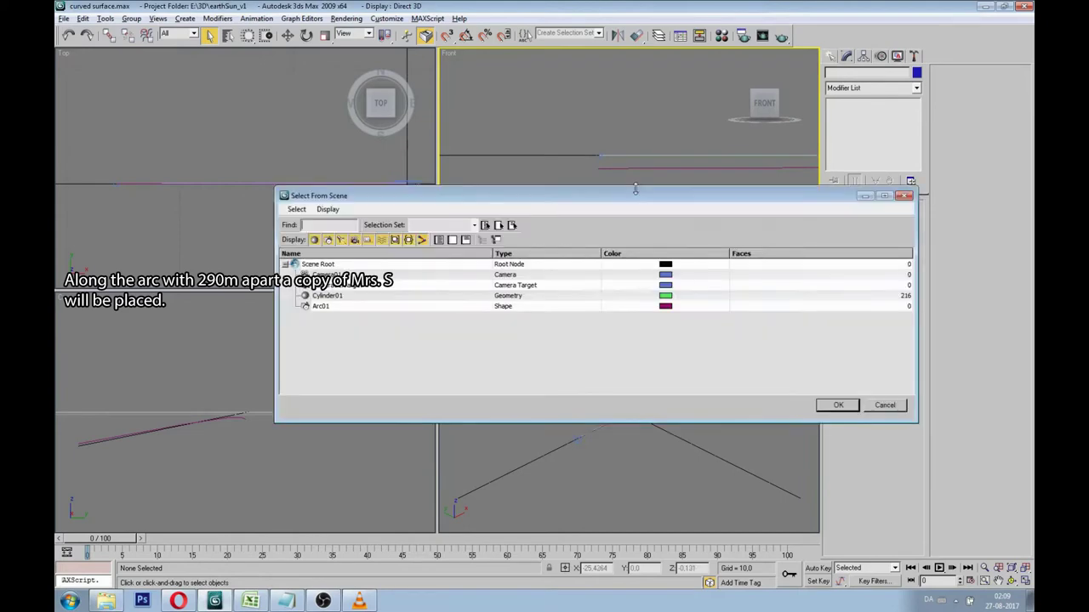
{"action": "double_click", "coordinate": [323, 296]}
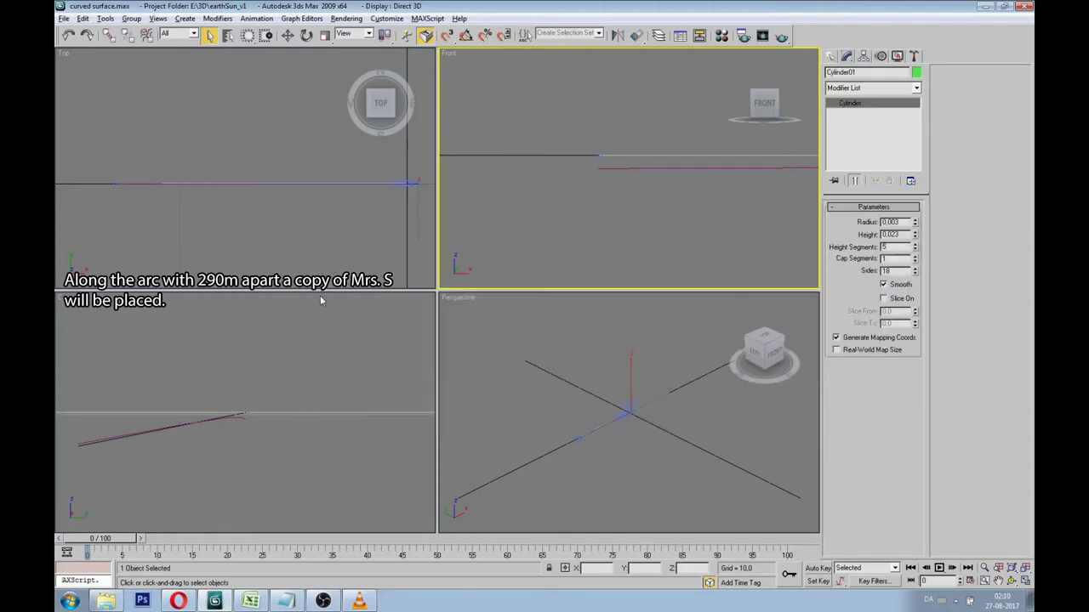
{"action": "key", "text": "w"}
{"action": "key", "text": "shift+i"}
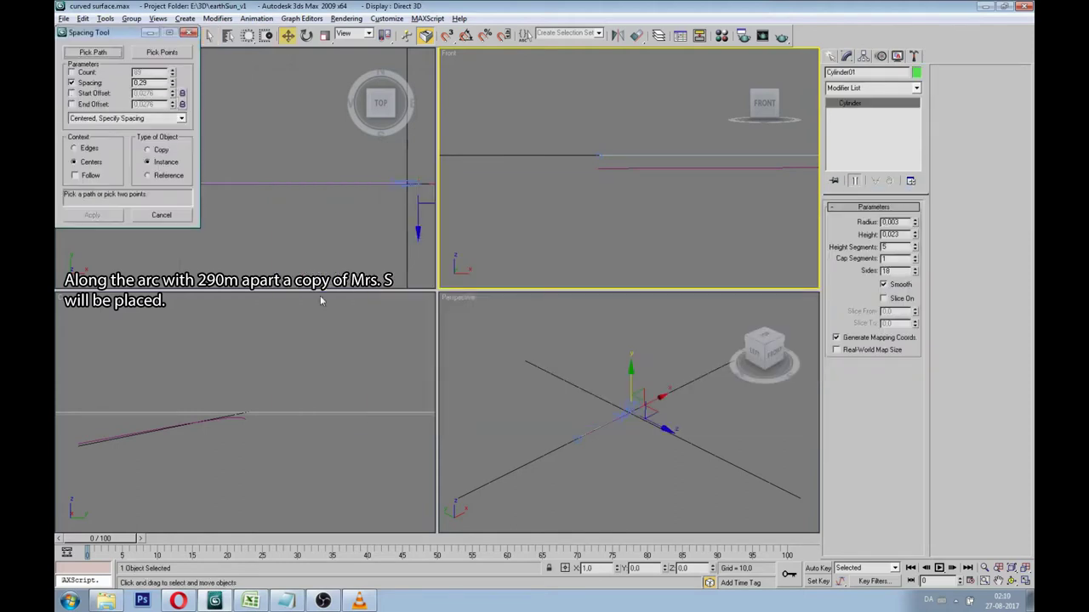
{"action": "left_click", "coordinate": [93, 52]}
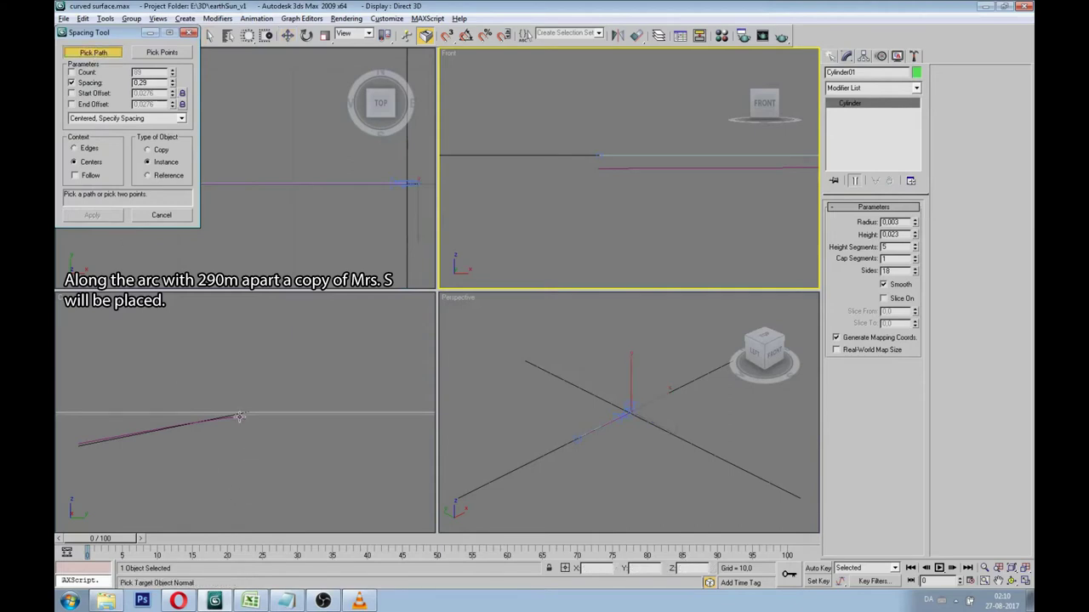
{"action": "left_click", "coordinate": [239, 416]}
{"action": "left_click", "coordinate": [100, 217]}
{"action": "left_click", "coordinate": [173, 217]}
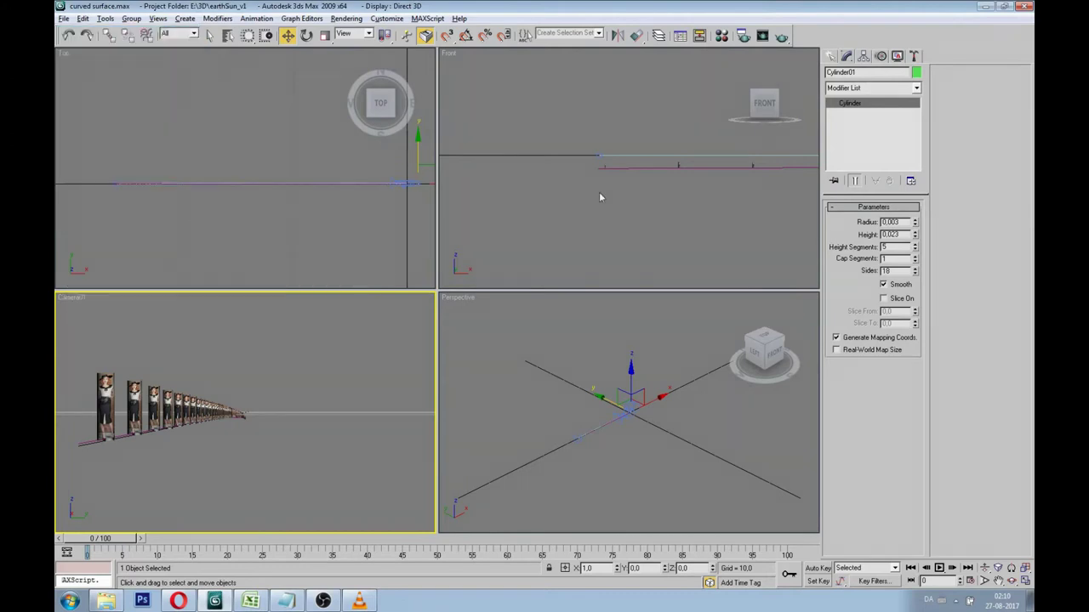
Step: Apply a Lathe modifier to the arc to turn it into a curved surface
{"action": "left_click", "coordinate": [696, 166]}
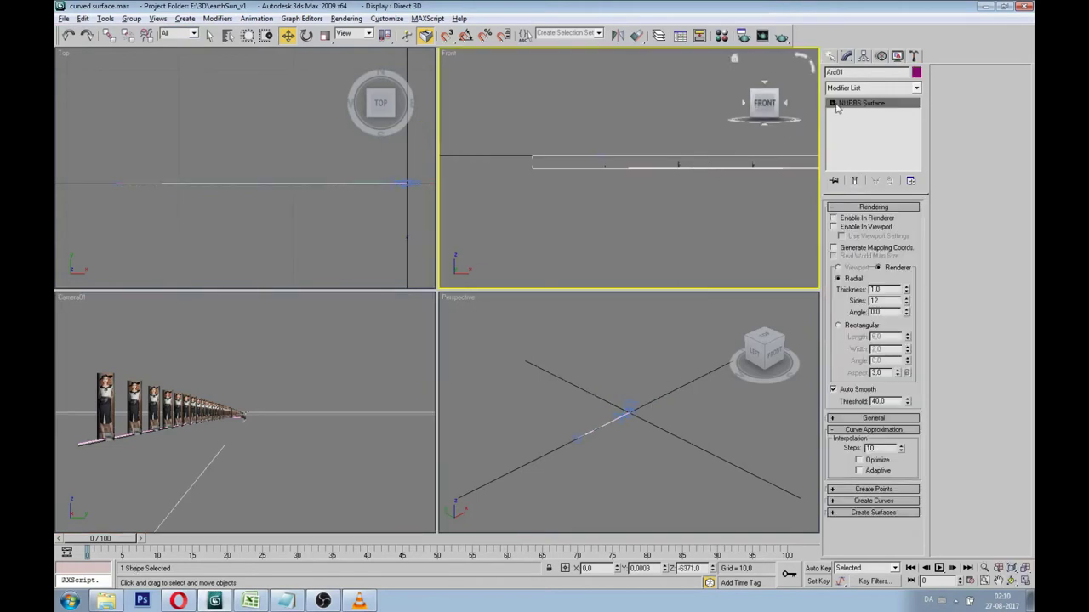
{"action": "left_click", "coordinate": [868, 88]}
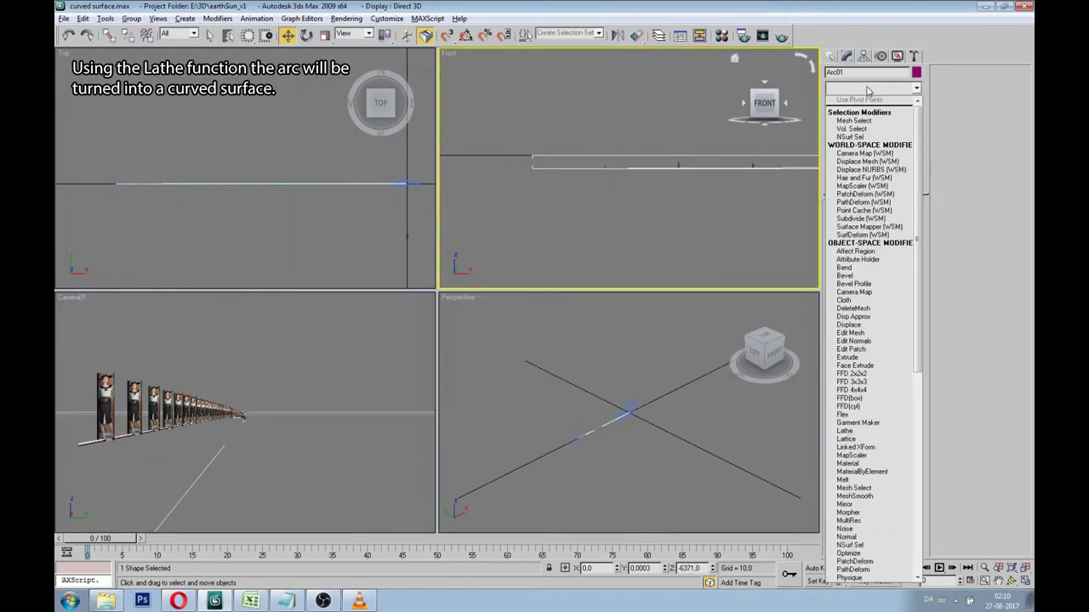
{"action": "key", "text": "l"}
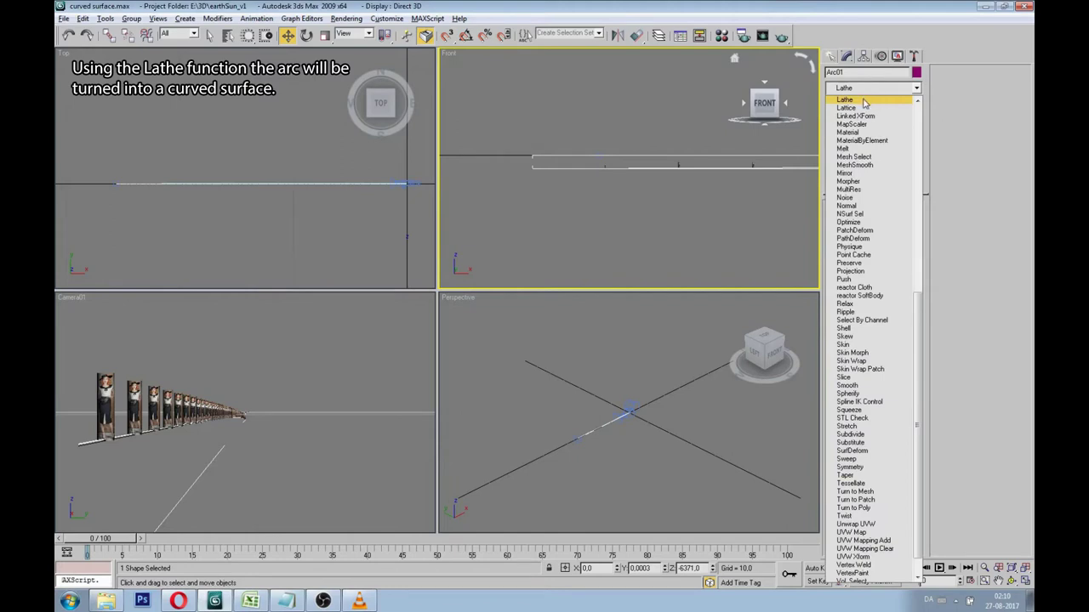
{"action": "left_click", "coordinate": [864, 101]}
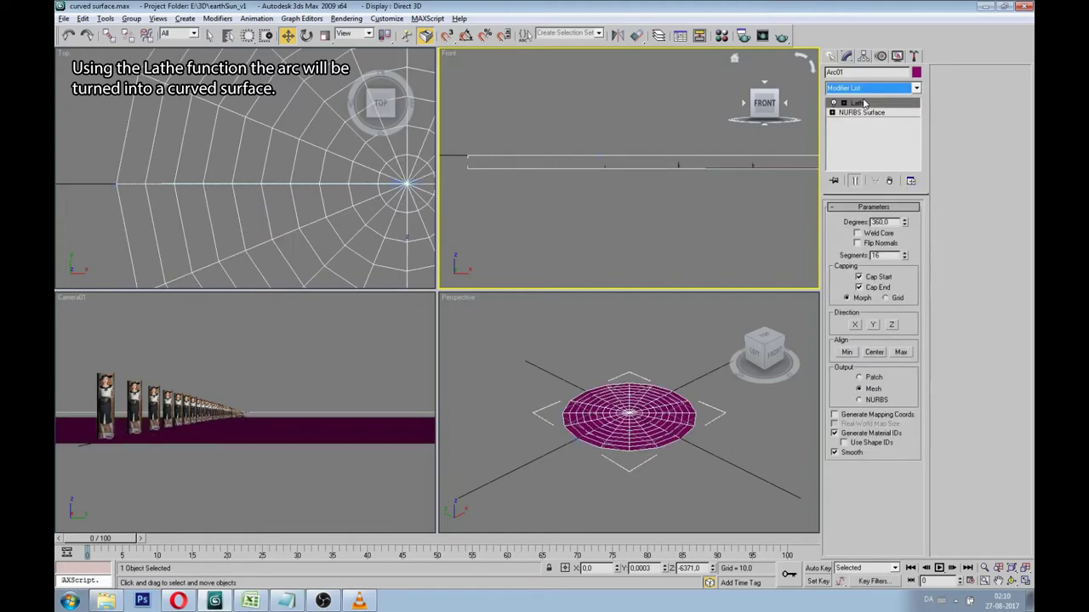
Step: Change the lathed surface's object color to green
{"action": "left_click", "coordinate": [916, 72]}
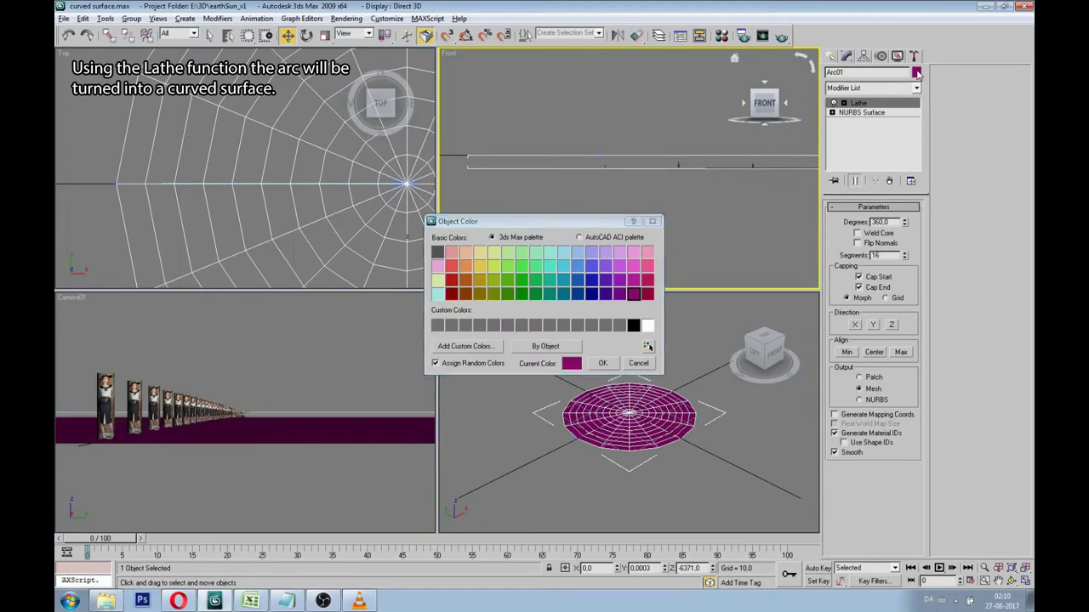
{"action": "left_click", "coordinate": [522, 279]}
{"action": "left_click", "coordinate": [603, 363]}
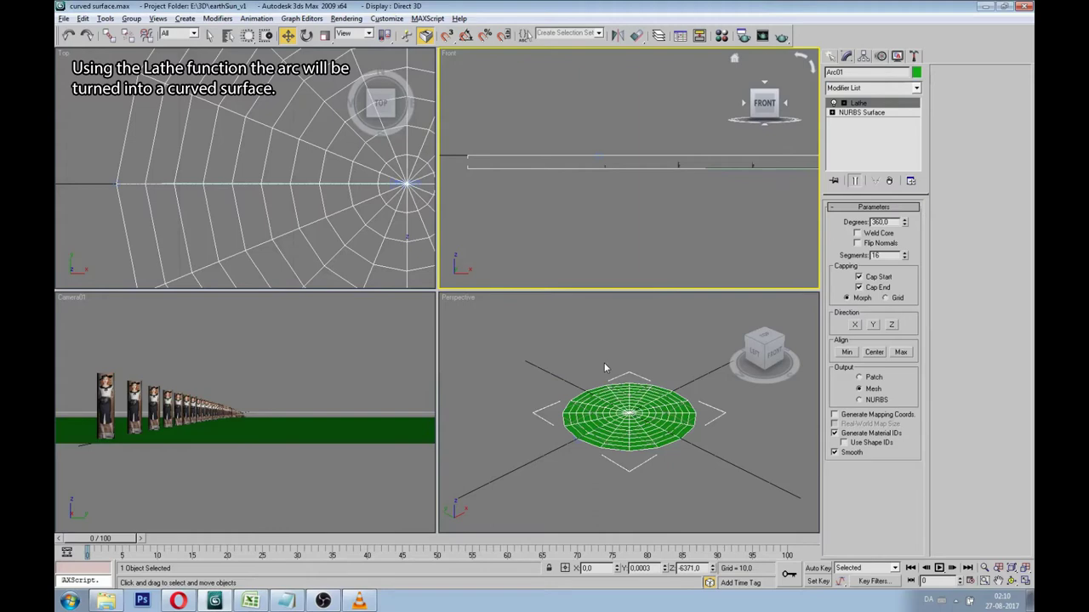
Step: Select Camera01 by name and set its Y position to 0,15
{"action": "key", "text": "h"}
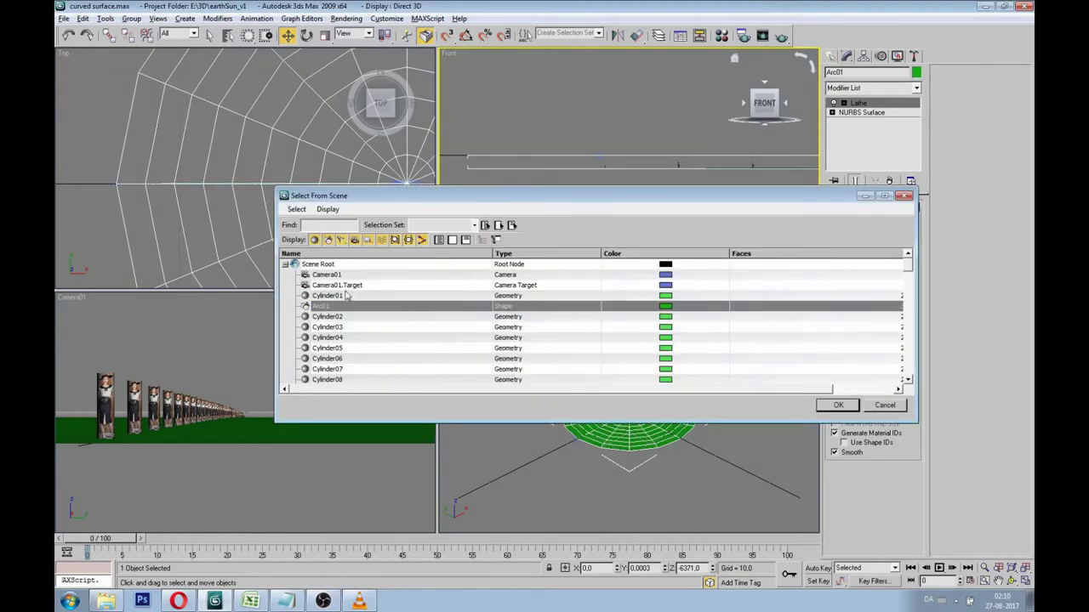
{"action": "double_click", "coordinate": [329, 274]}
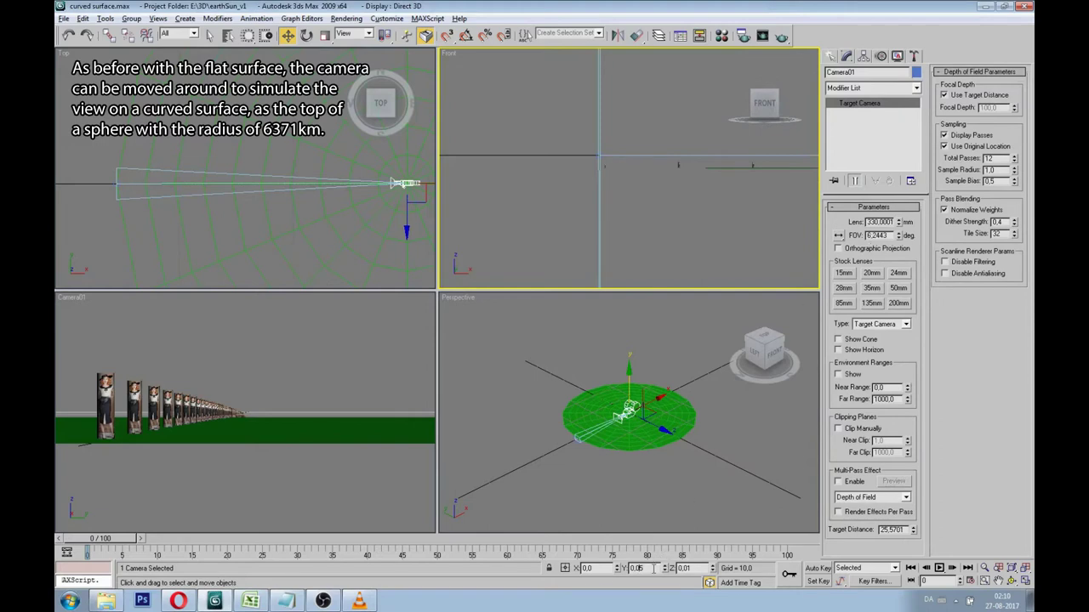
{"action": "key", "text": "shift+Left"}
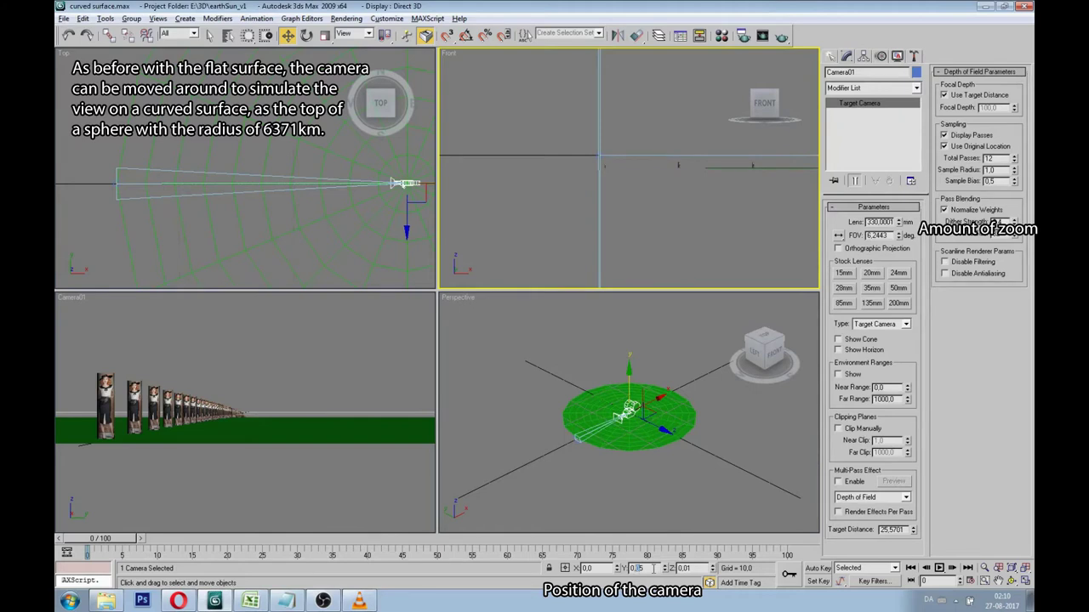
{"action": "type", "text": "1"}
{"action": "key", "text": "Return"}
{"action": "key", "text": "Right"}
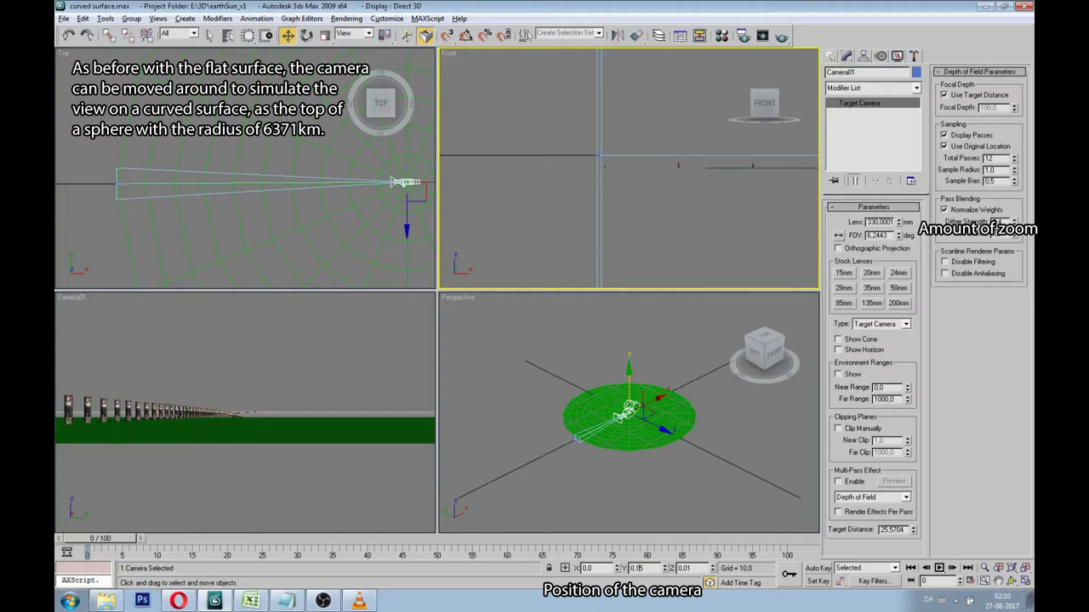
Step: Move the camera farther from the row of cylinders by setting its Y position to 0,25 and to 0,35
{"action": "key", "text": "Left"}
{"action": "key", "text": "shift+Left"}
{"action": "type", "text": "2"}
{"action": "key", "text": "Return"}
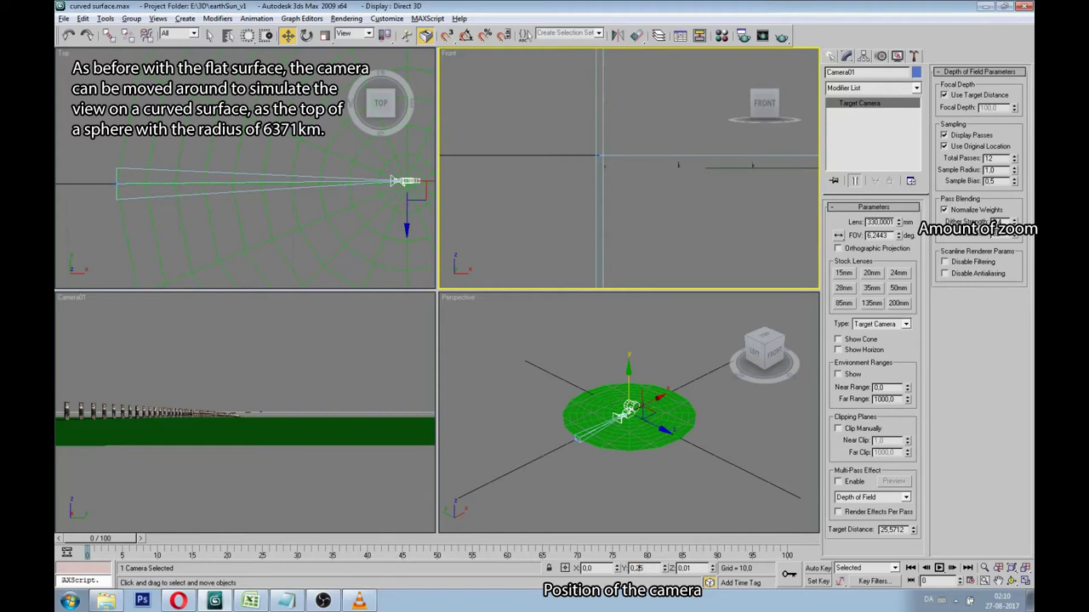
{"action": "key", "text": "shift+Left"}
{"action": "type", "text": "3"}
{"action": "key", "text": "Return"}
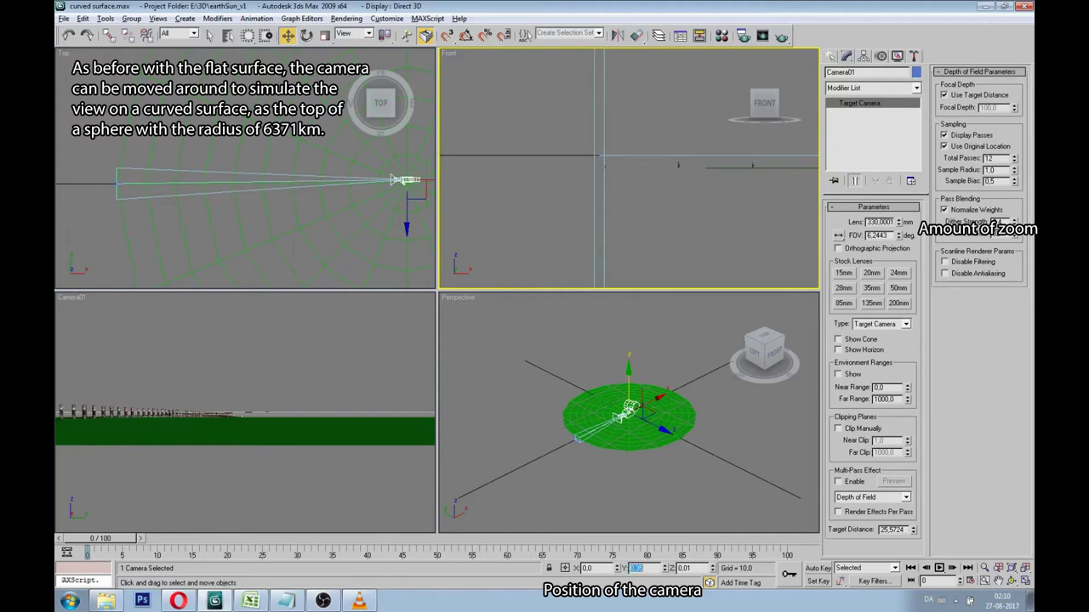
Step: Set the camera's lens to 500 mm and its Y position to 0,05
{"action": "double_click", "coordinate": [876, 222]}
{"action": "type", "text": "500"}
{"action": "key", "text": "Return"}
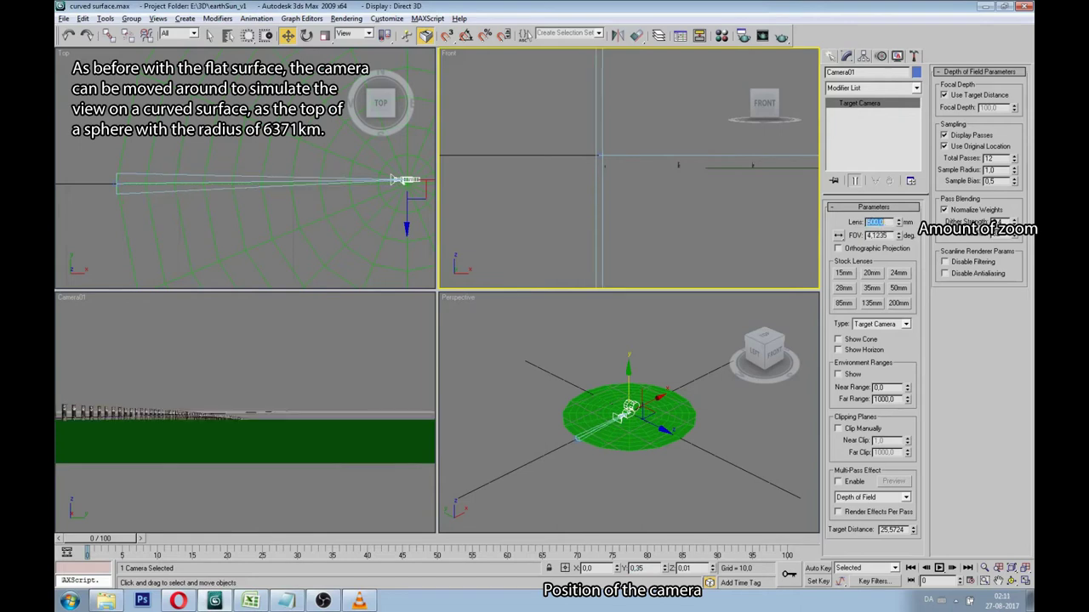
{"action": "left_click", "coordinate": [650, 568]}
{"action": "key", "text": "Return"}
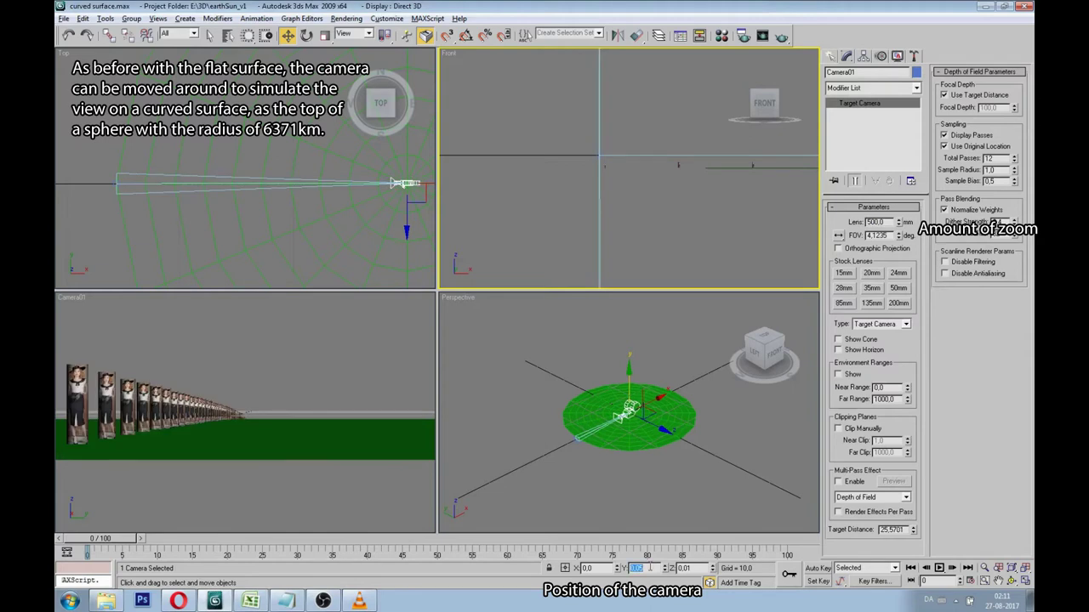
{"action": "type", "text": "0"}
{"action": "key", "text": "Return"}
Step: Increase the camera's zoom by setting its lens to 800, 900 and finally 2000 mm
{"action": "type", "text": "800"}
{"action": "key", "text": "Return"}
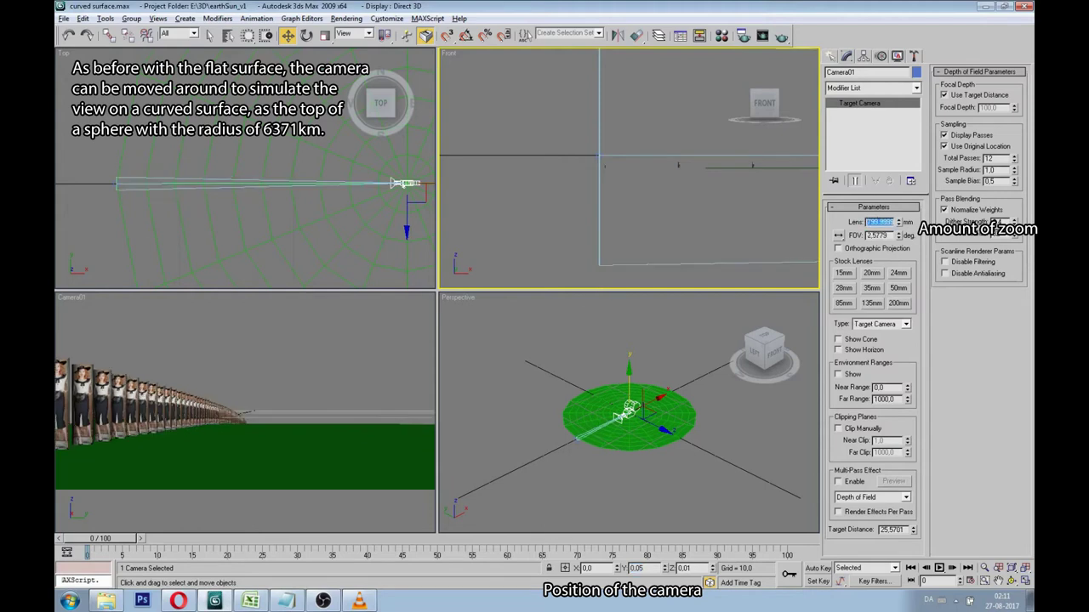
{"action": "type", "text": "900"}
{"action": "key", "text": "Return"}
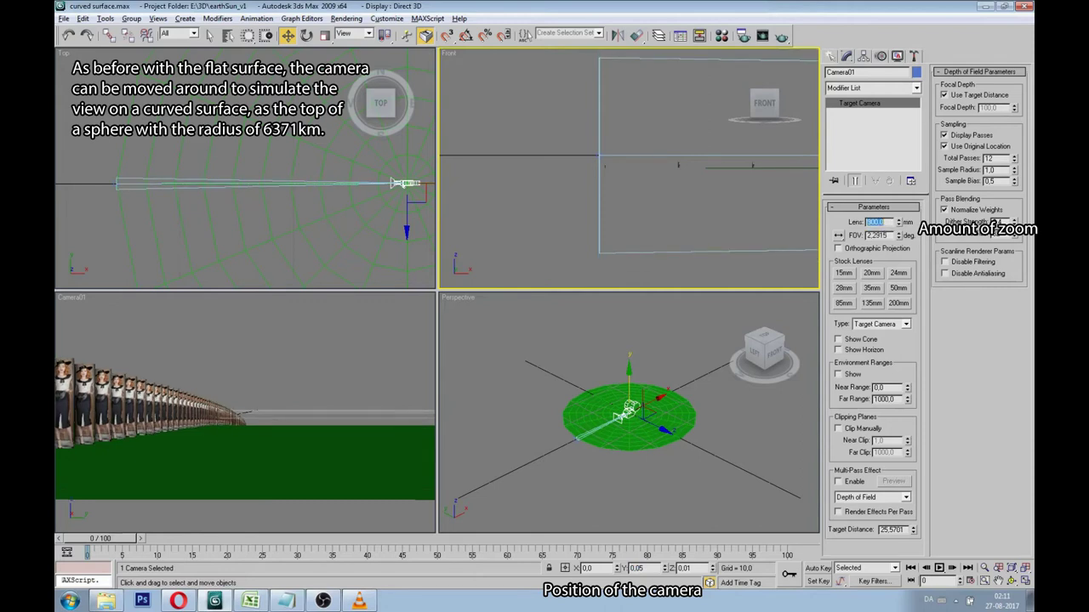
{"action": "type", "text": "2000"}
{"action": "key", "text": "Return"}
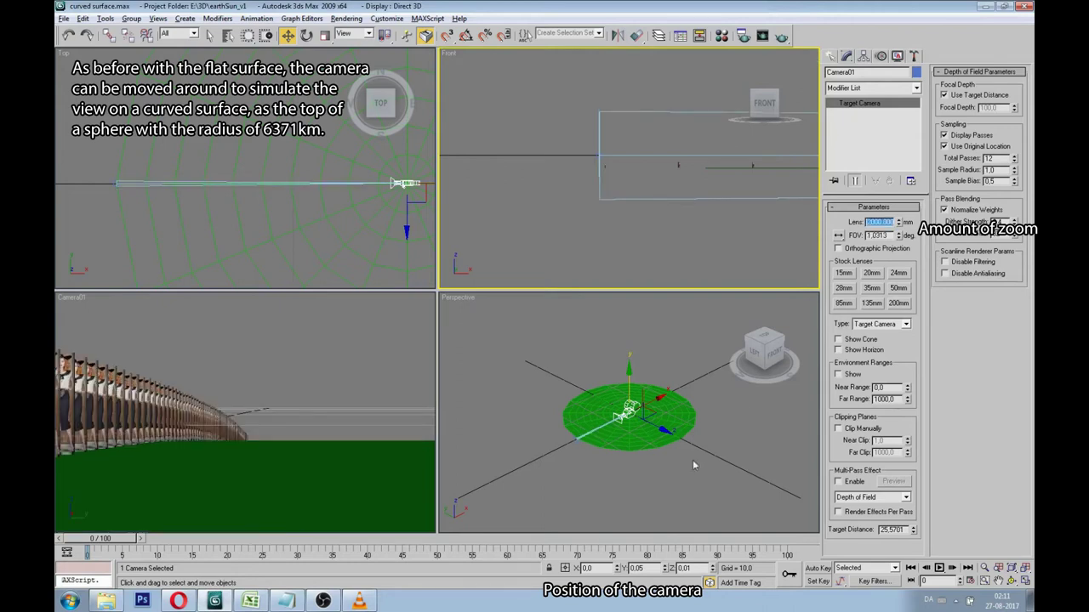
Step: Try the camera at Y position 0,01, then restore it to 0,05
{"action": "left_click", "coordinate": [642, 568]}
{"action": "key", "text": "Return"}
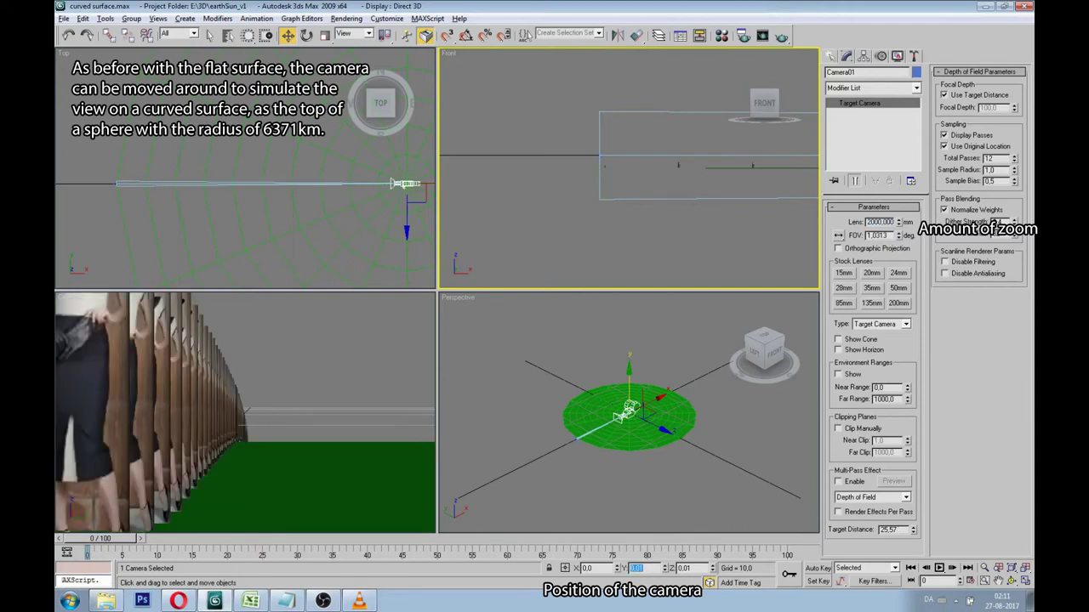
{"action": "left_click", "coordinate": [642, 568]}
{"action": "key", "text": "shift+Left"}
{"action": "key", "text": "Return"}
Step: Move the camera outward through Y positions 0,1, 0,2 and 0,3 at the 2000 mm lens
{"action": "left_click", "coordinate": [643, 568]}
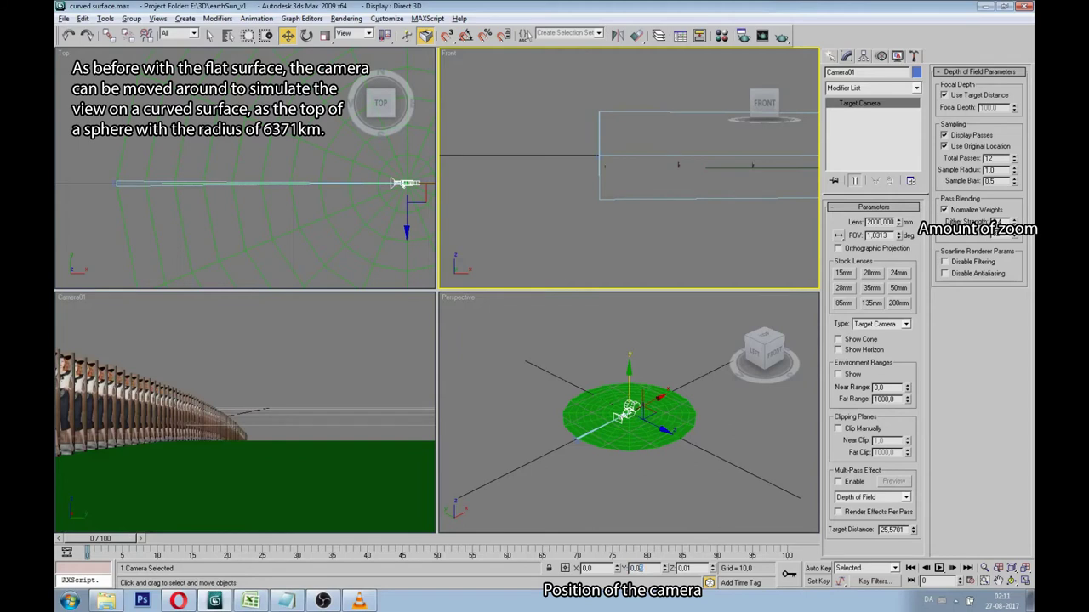
{"action": "key", "text": "Return"}
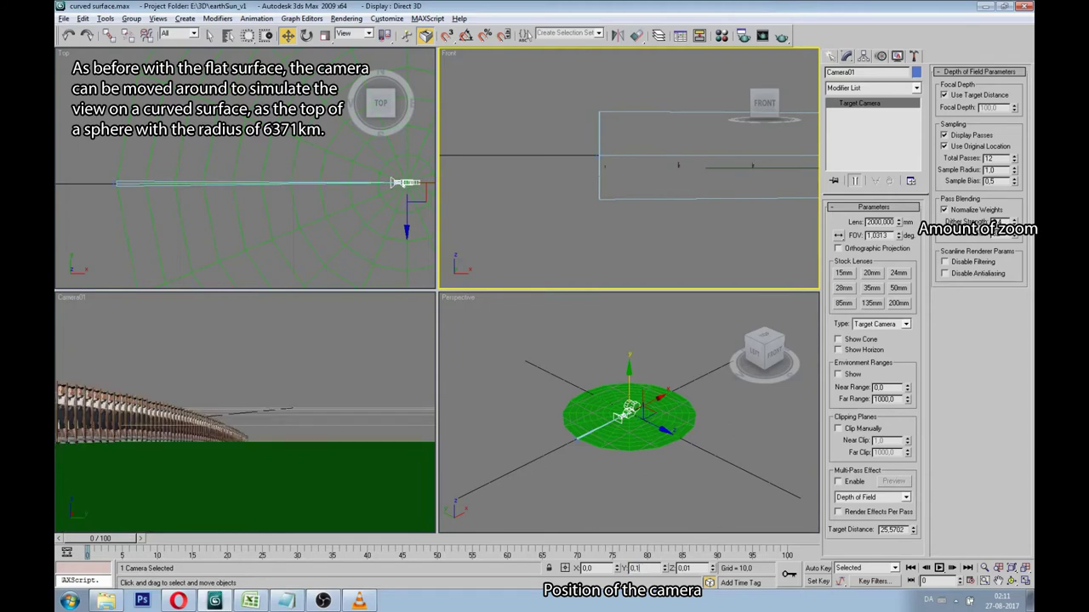
{"action": "key", "text": "Return"}
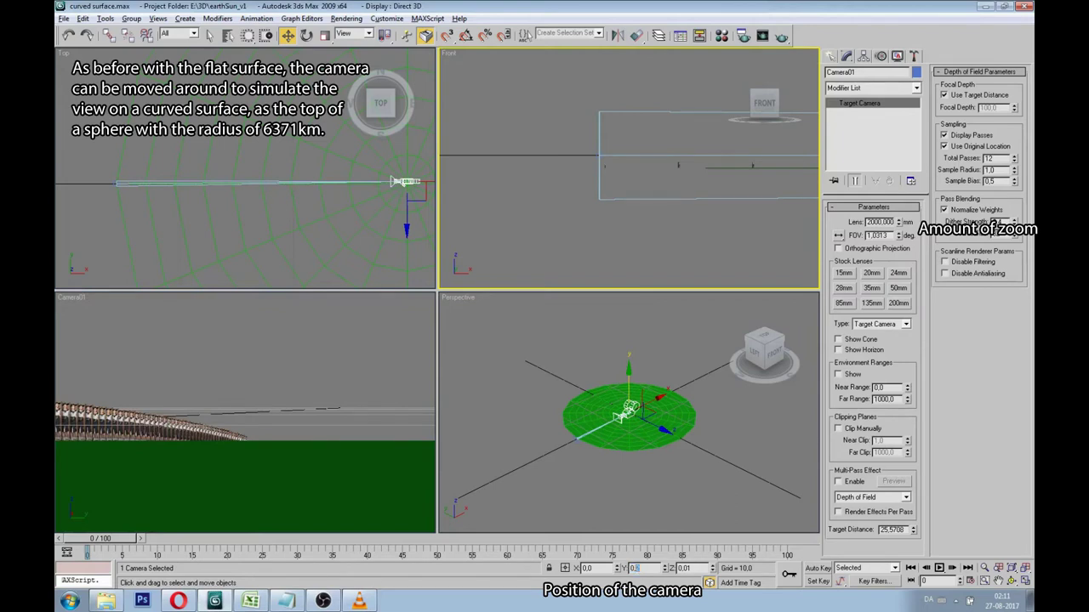
{"action": "key", "text": "Return"}
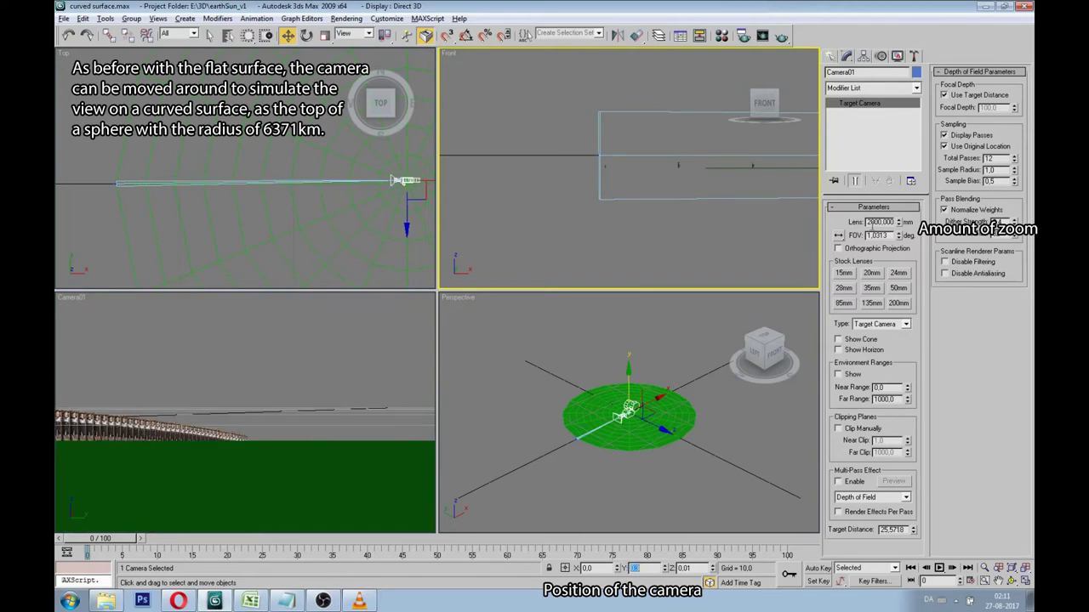
Step: Set the camera's lens to 500 mm and its Y position to 0,2
{"action": "type", "text": "0,3"}
{"action": "key", "text": "Return"}
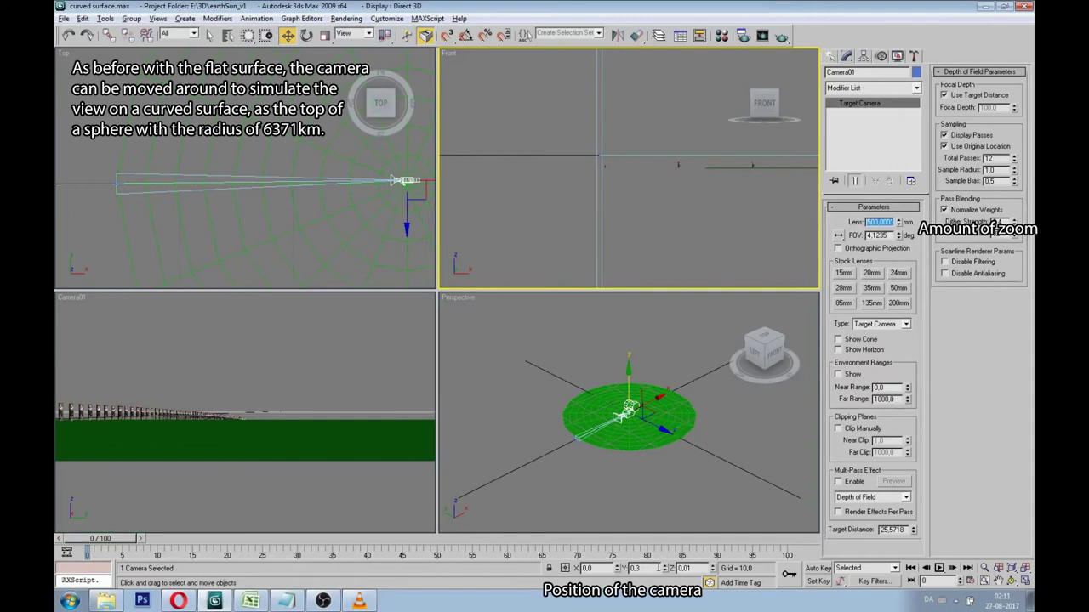
{"action": "left_click", "coordinate": [655, 568]}
{"action": "type", "text": "0,2"}
{"action": "key", "text": "Return"}
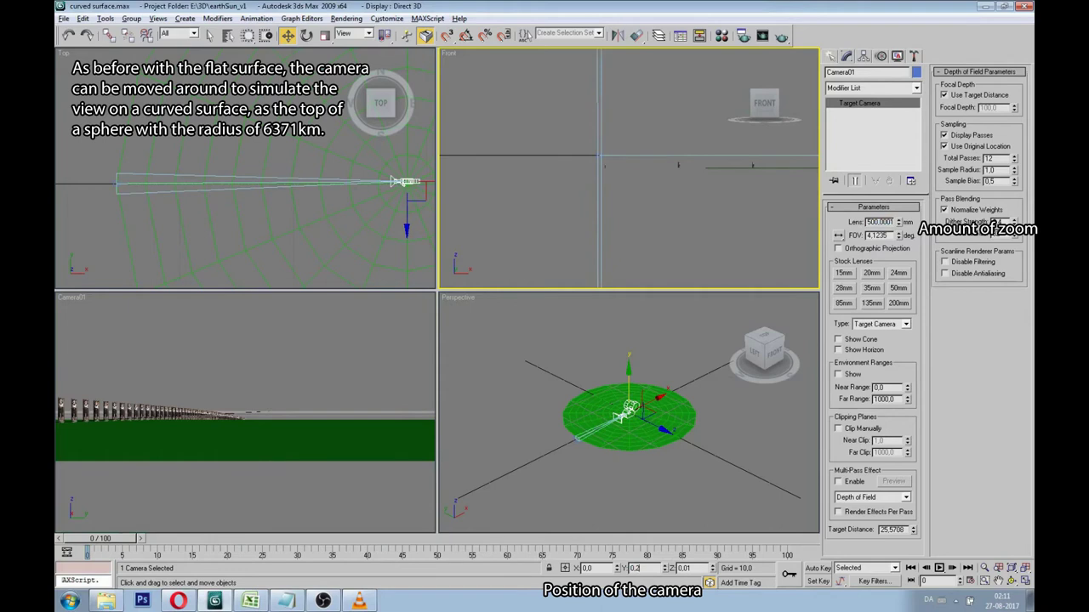
Step: Move the camera inward through Y position 0,1 to 0,05 and set its lens to 2000 mm
{"action": "key", "text": "Return"}
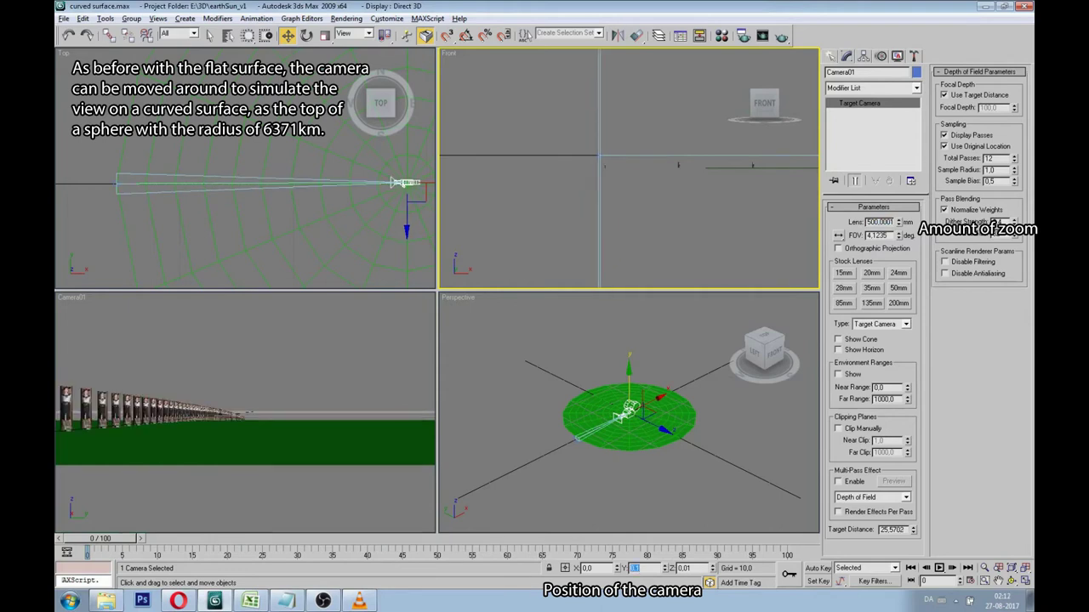
{"action": "type", "text": "5"}
{"action": "key", "text": "Return"}
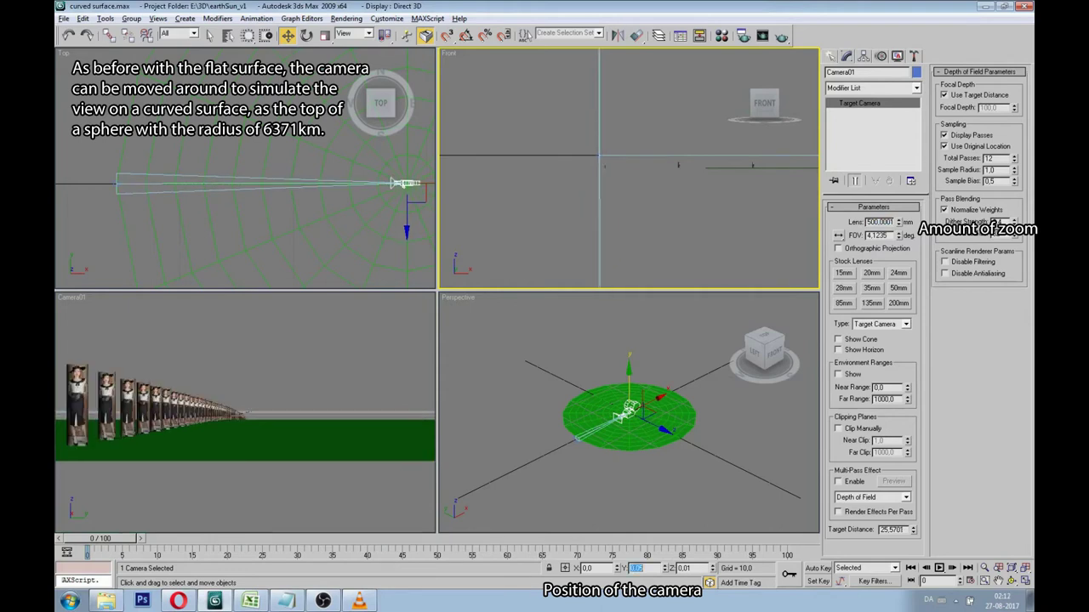
{"action": "double_click", "coordinate": [875, 222]}
{"action": "type", "text": "1"}
{"action": "key", "text": "Return"}
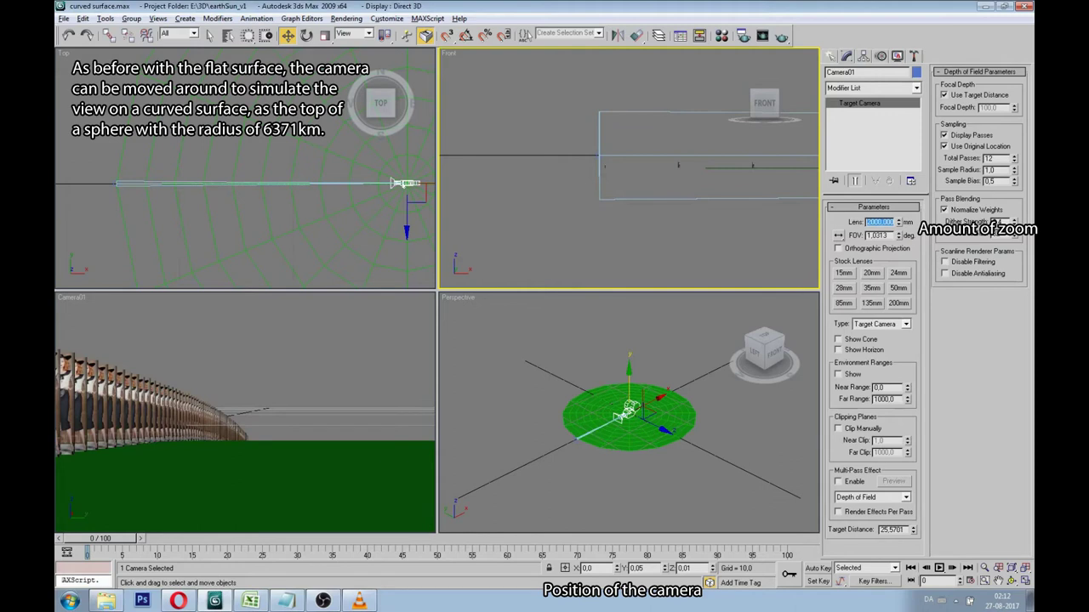
Step: Render the Camera01 view, inspect the far end of the row of figures up close, and close the render
{"action": "right_click", "coordinate": [410, 346]}
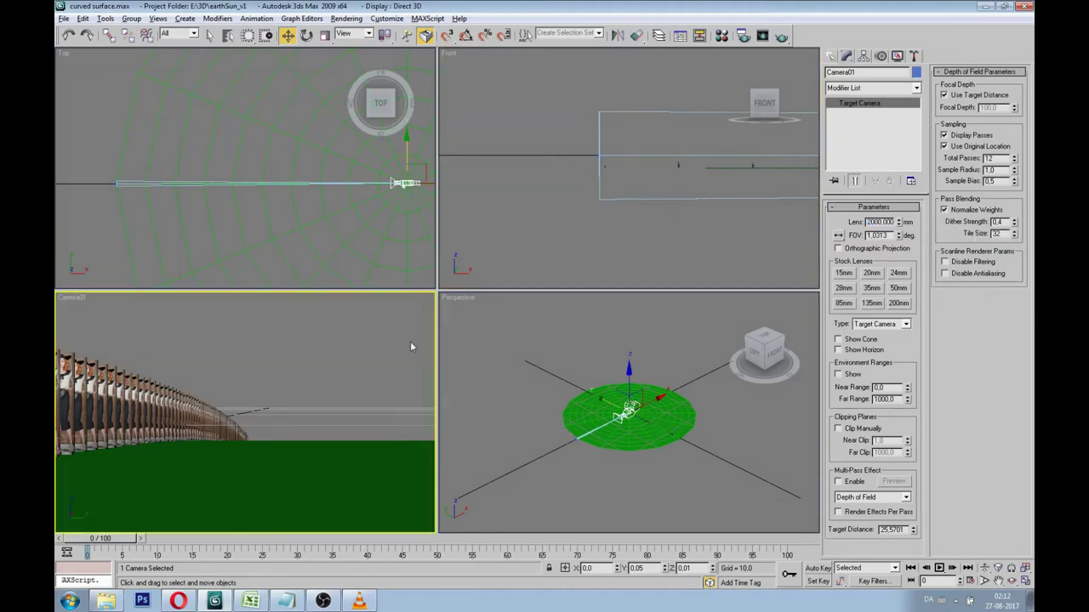
{"action": "left_click", "coordinate": [781, 36]}
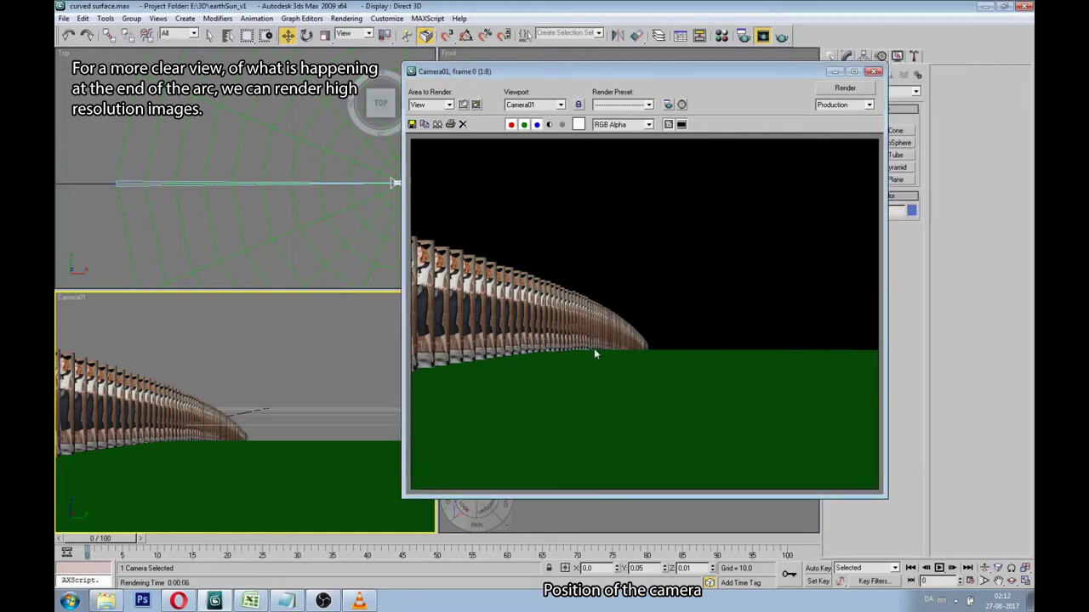
{"action": "scroll", "coordinate": [593, 350], "scroll_direction": "up", "scroll_amount": 1}
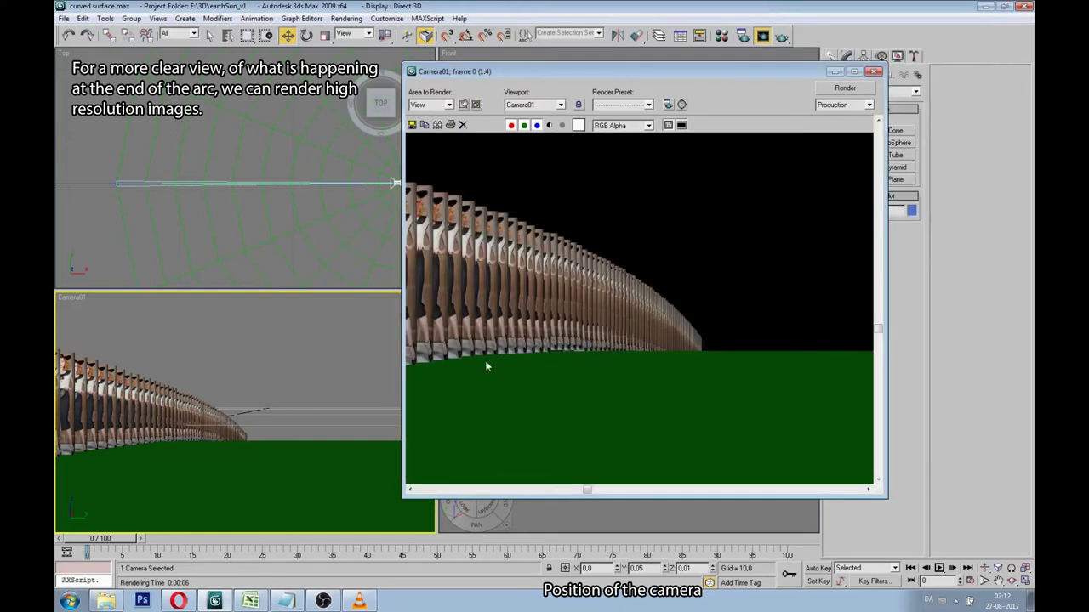
{"action": "left_click", "coordinate": [873, 73]}
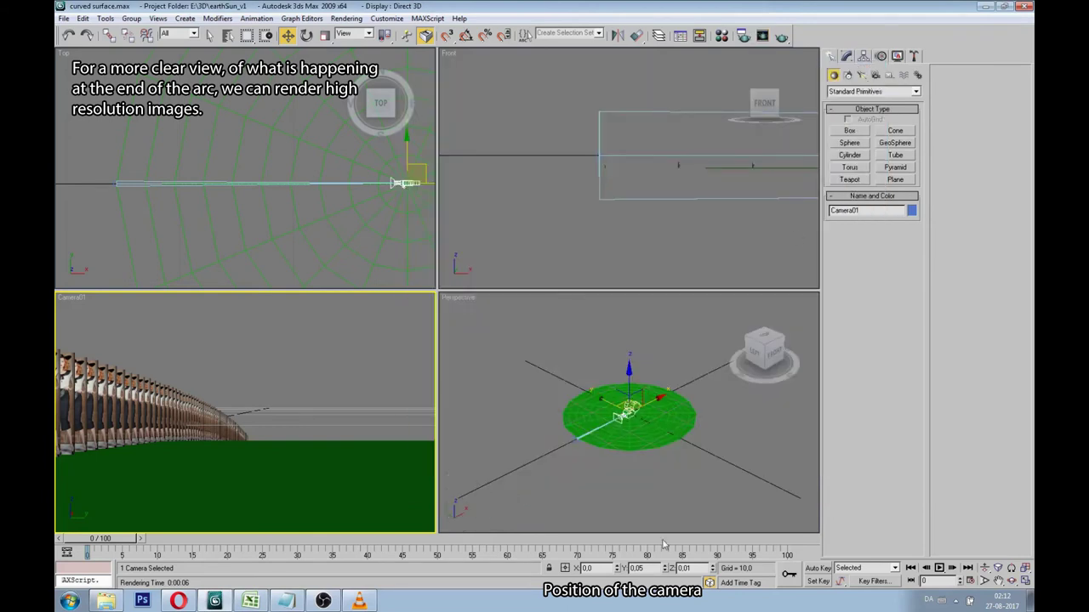
Step: Try the camera at Y position -0,015, and set its Y position to 0,015
{"action": "type", "text": "-"}
{"action": "key", "text": "Return"}
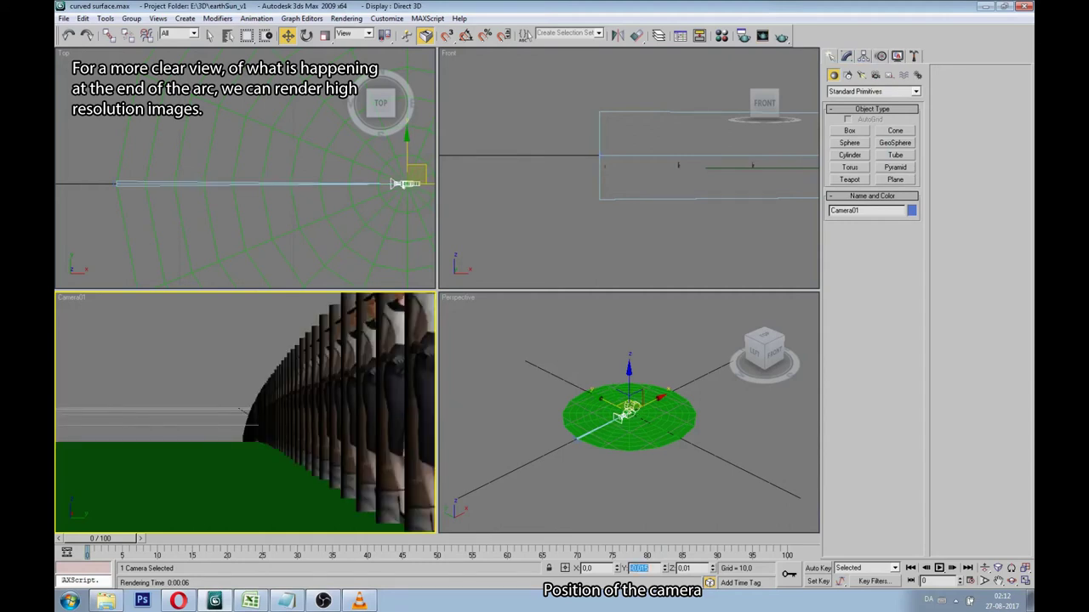
{"action": "key", "text": "Right"}
{"action": "key", "text": "Left"}
{"action": "key", "text": "Return"}
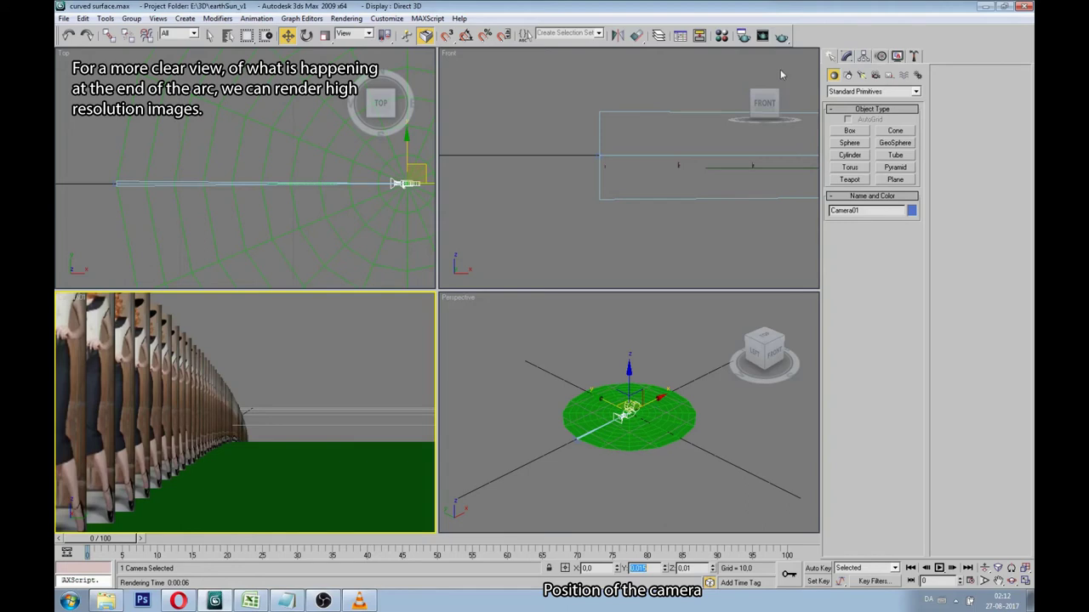
Step: Render the Camera01 view from Y position 0,015 and inspect the figures' feet at the end of the curve
{"action": "left_click", "coordinate": [782, 37]}
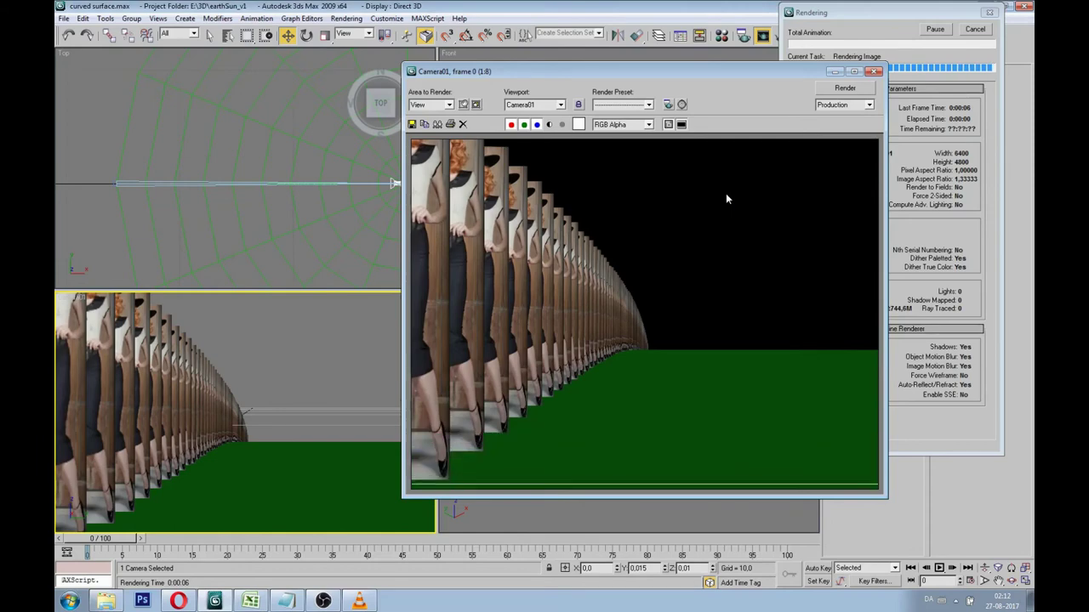
{"action": "left_click", "coordinate": [607, 364]}
{"action": "scroll", "coordinate": [608, 364], "scroll_direction": "up", "scroll_amount": 1}
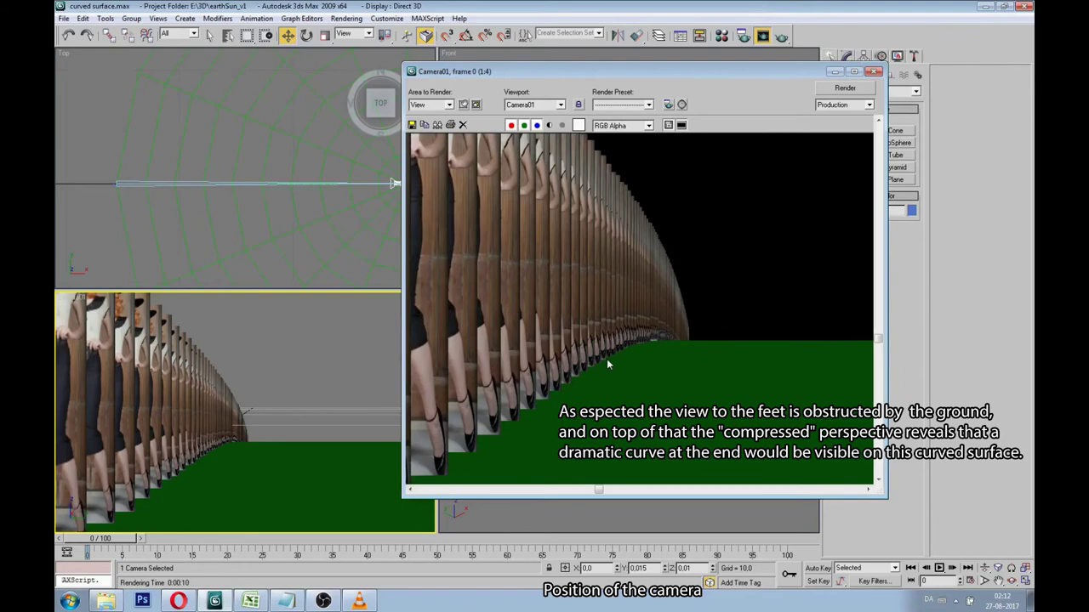
{"action": "scroll", "coordinate": [609, 364], "scroll_direction": "up", "scroll_amount": 1}
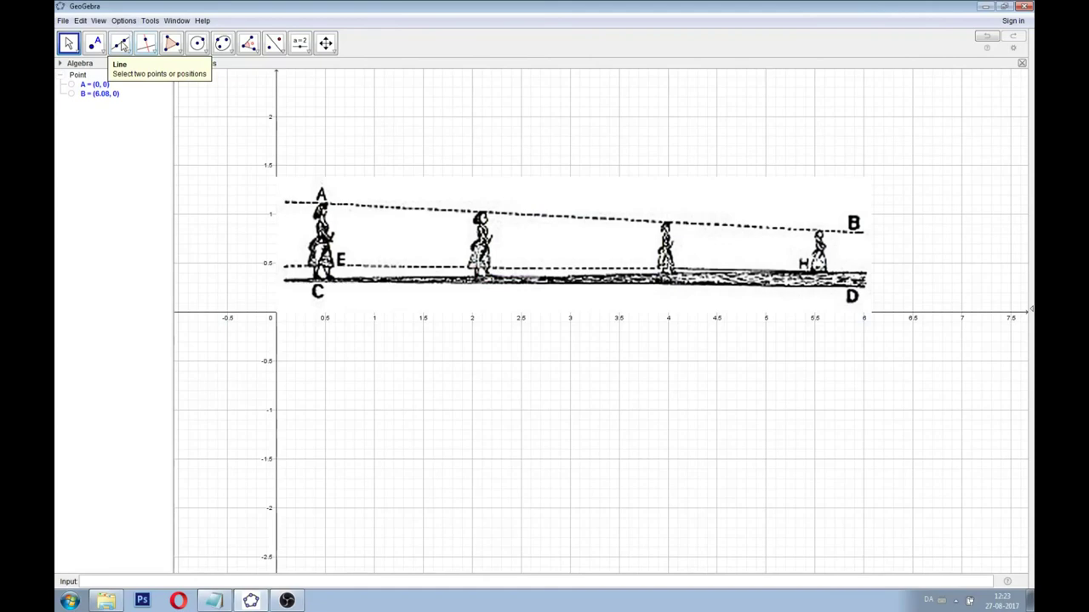
Step: In GeoGebra, draw a line along the illustration's upper dashed line, from about (0.1, 1.13) to (5.98, 0.81) near label B
{"action": "left_click", "coordinate": [121, 44]}
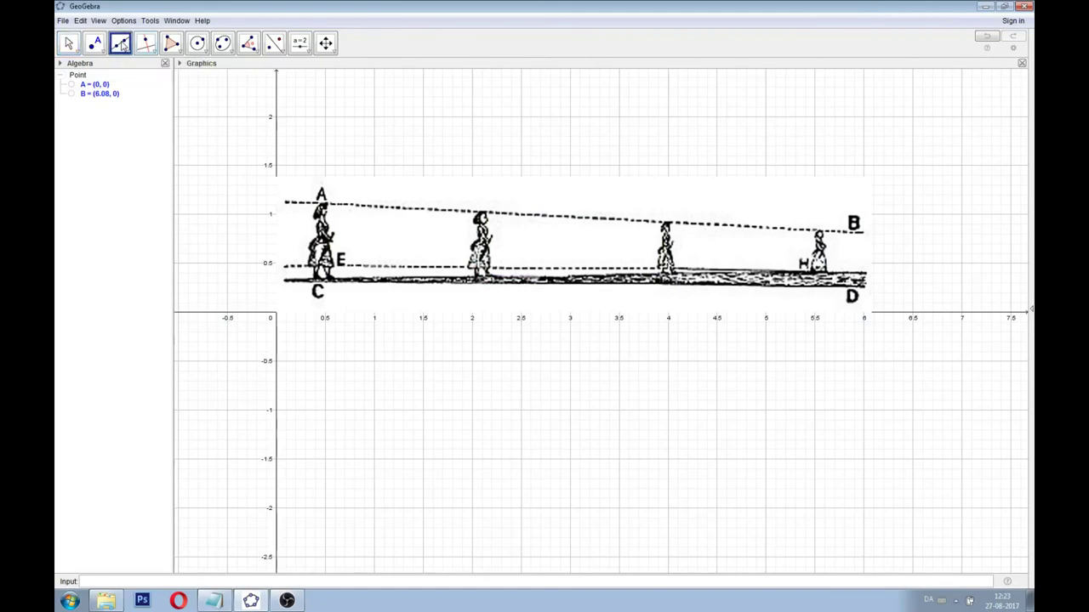
{"action": "scroll", "coordinate": [289, 207], "scroll_direction": "up", "scroll_amount": 1}
{"action": "scroll", "coordinate": [290, 206], "scroll_direction": "up", "scroll_amount": 1}
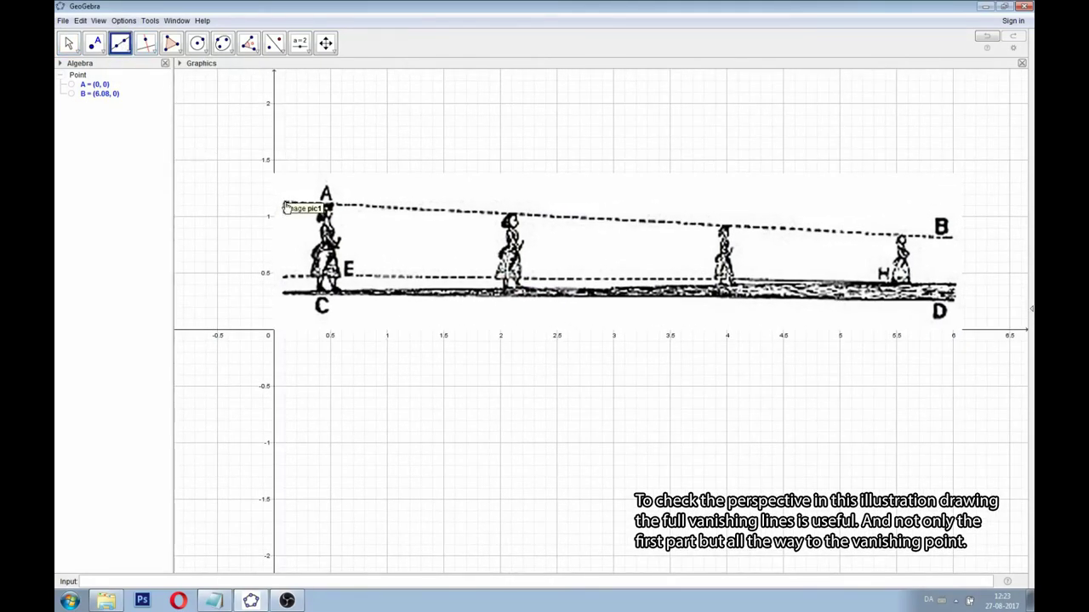
{"action": "left_click", "coordinate": [285, 202]}
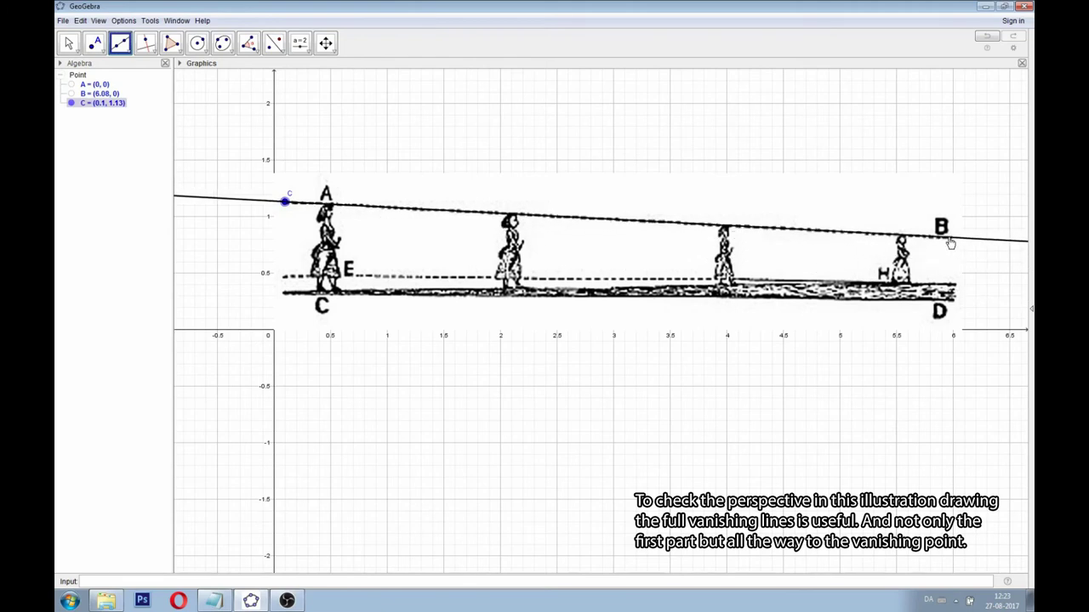
{"action": "left_click", "coordinate": [949, 239]}
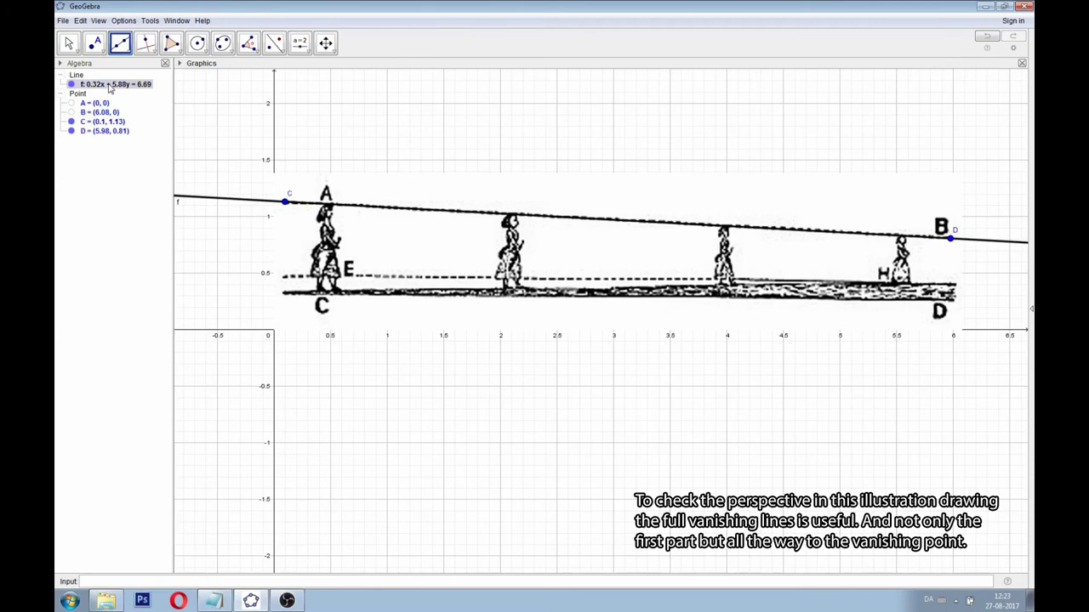
Step: Set the color of the upper vanishing line f to magenta
{"action": "double_click", "coordinate": [109, 87]}
{"action": "left_click", "coordinate": [480, 319]}
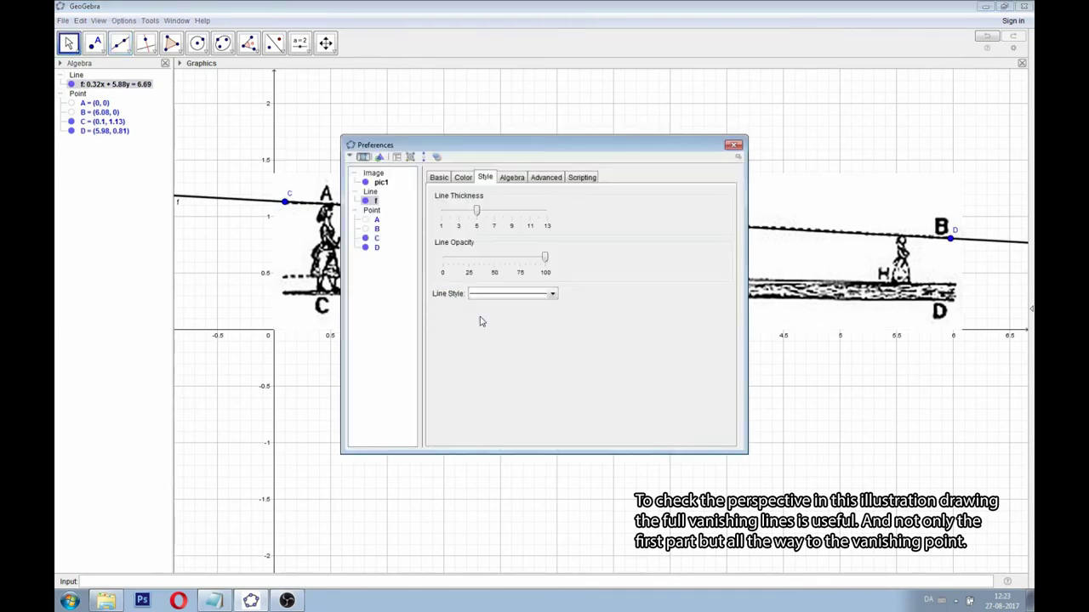
{"action": "left_click", "coordinate": [464, 178]}
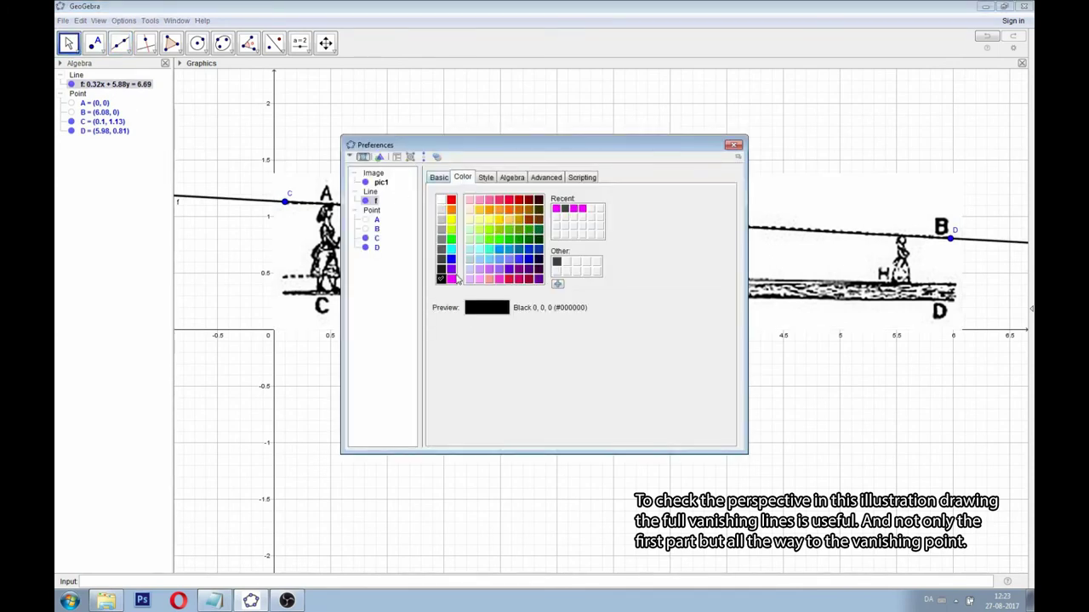
{"action": "left_click", "coordinate": [452, 279]}
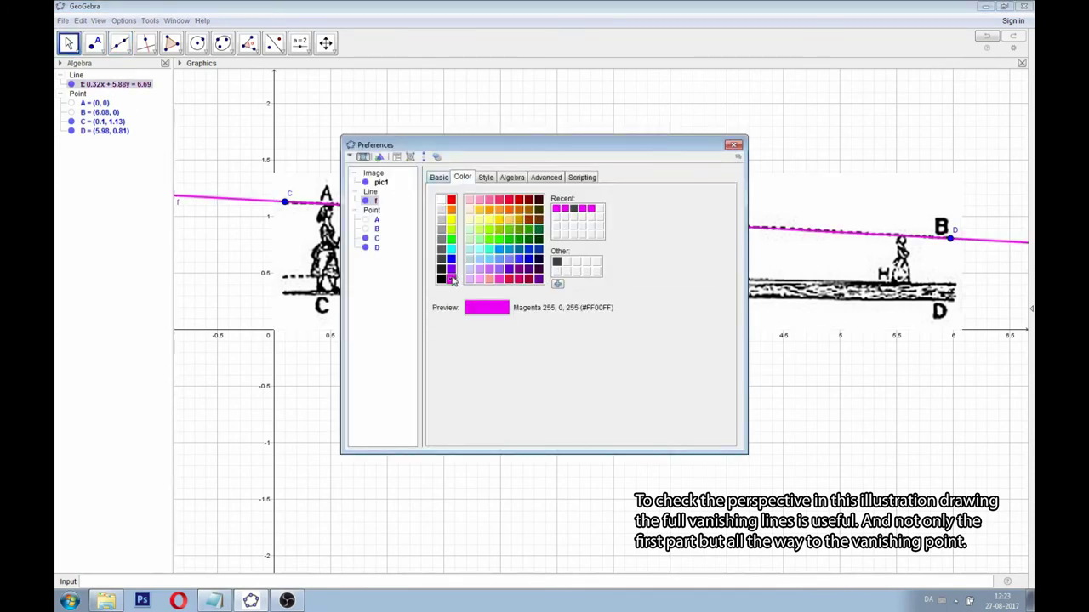
{"action": "left_click", "coordinate": [733, 147]}
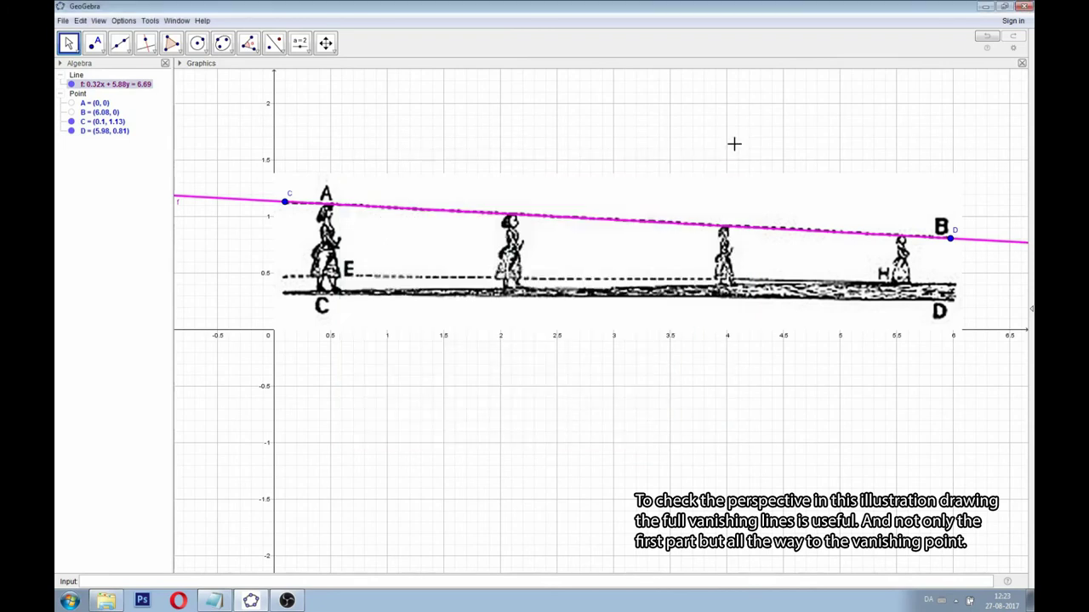
Step: Draw a second line along the dashed line at label E, through about (0.09, 0.47) and (4.26, 0.44)
{"action": "left_click", "coordinate": [285, 279]}
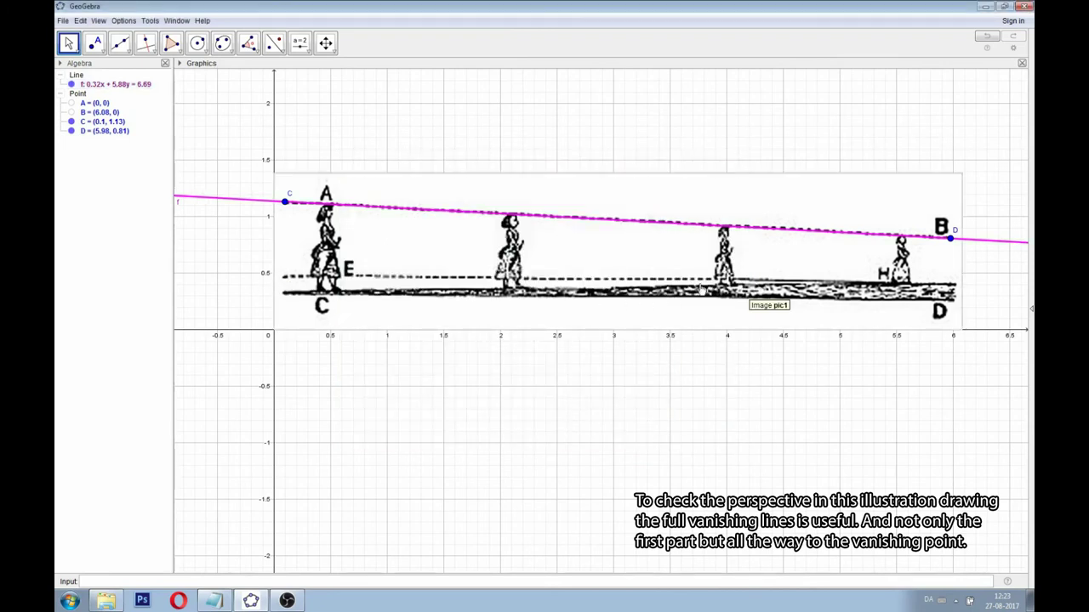
{"action": "left_click", "coordinate": [120, 43]}
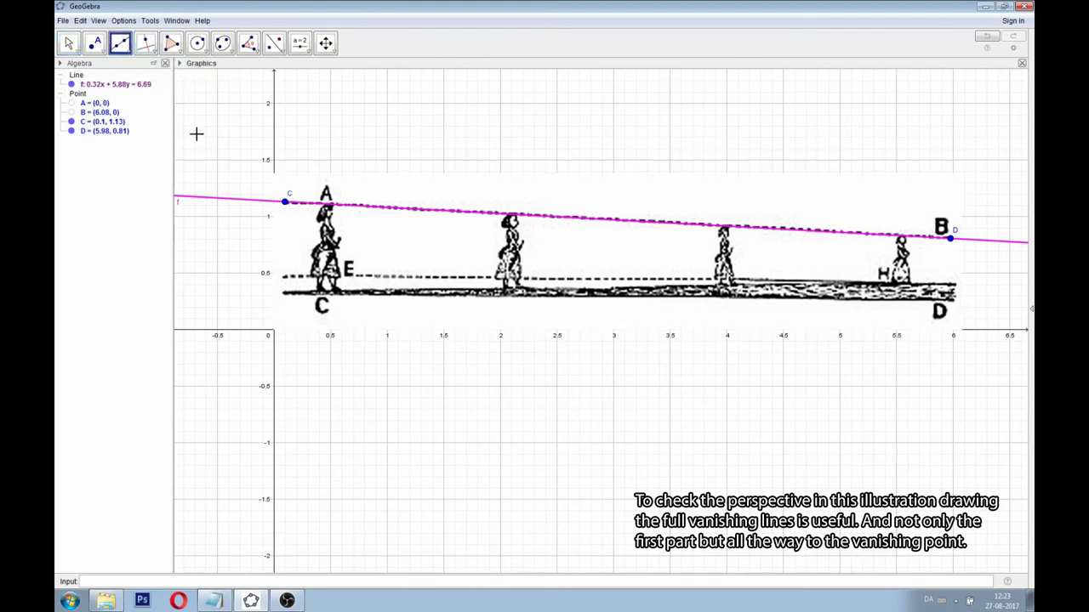
{"action": "left_click", "coordinate": [285, 275]}
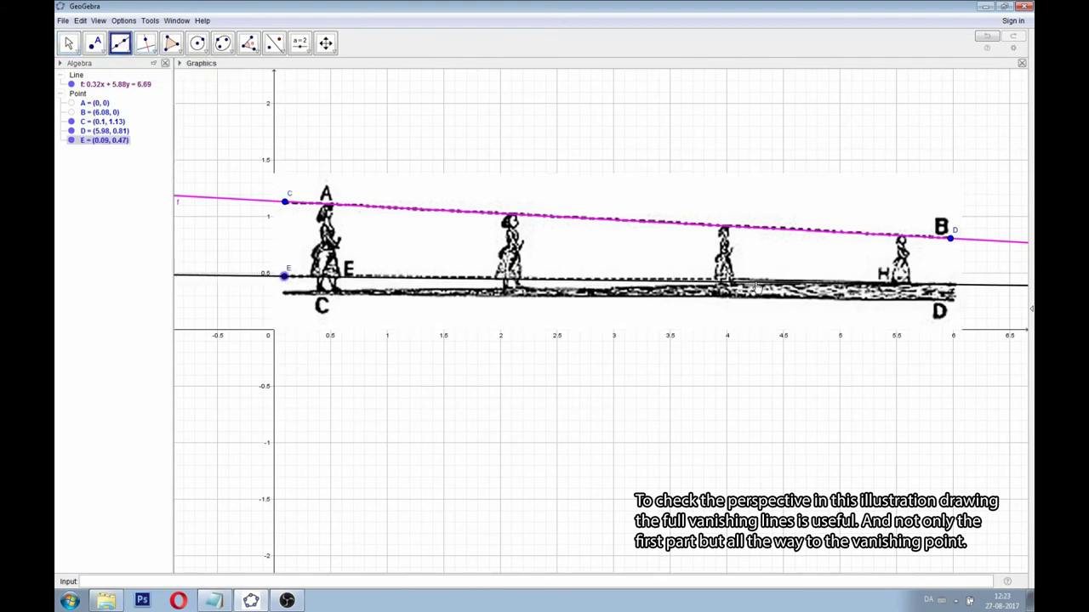
{"action": "left_click", "coordinate": [757, 279]}
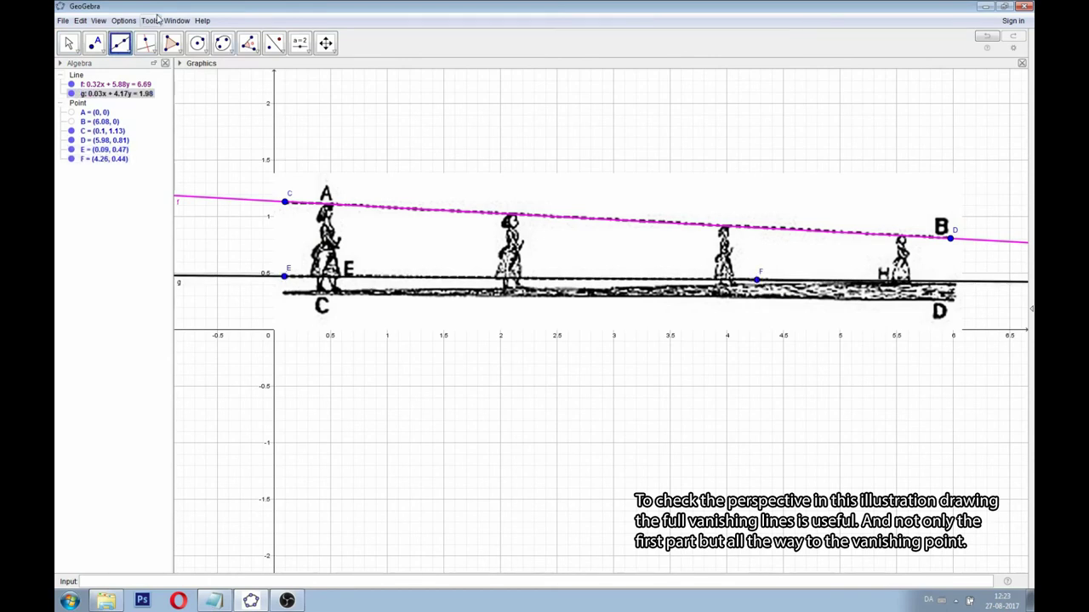
Step: Set the color of the middle vanishing line g to magenta
{"action": "double_click", "coordinate": [120, 94]}
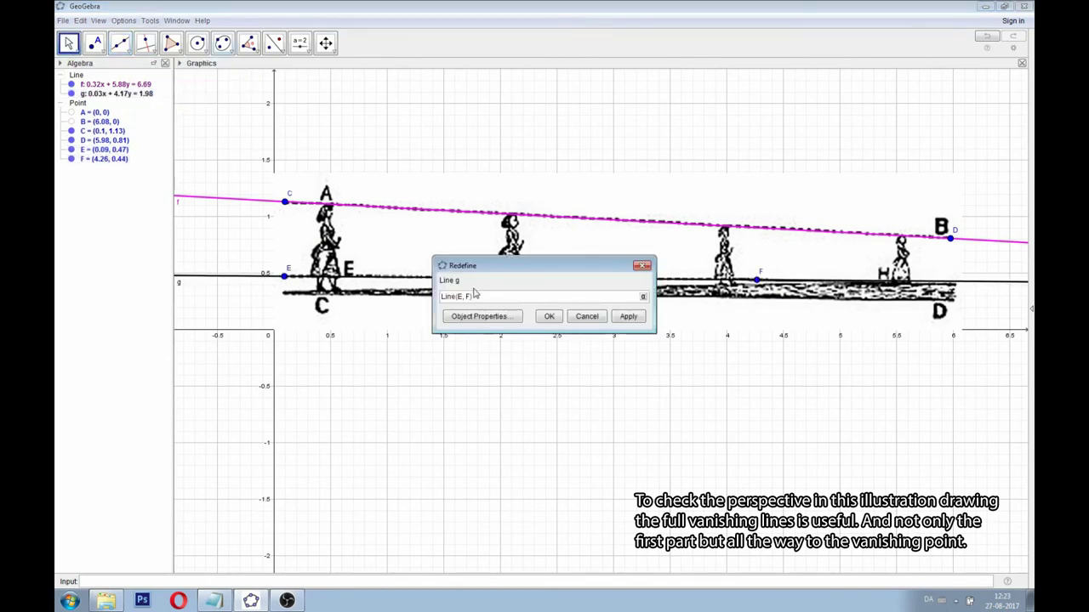
{"action": "left_click", "coordinate": [480, 316]}
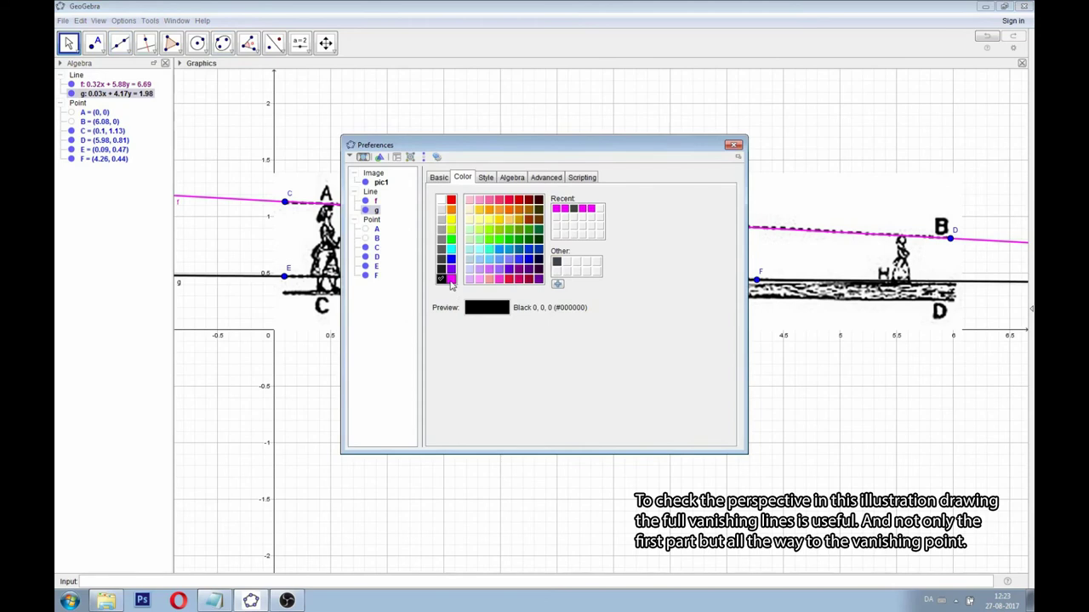
{"action": "left_click", "coordinate": [451, 280]}
{"action": "left_click", "coordinate": [736, 145]}
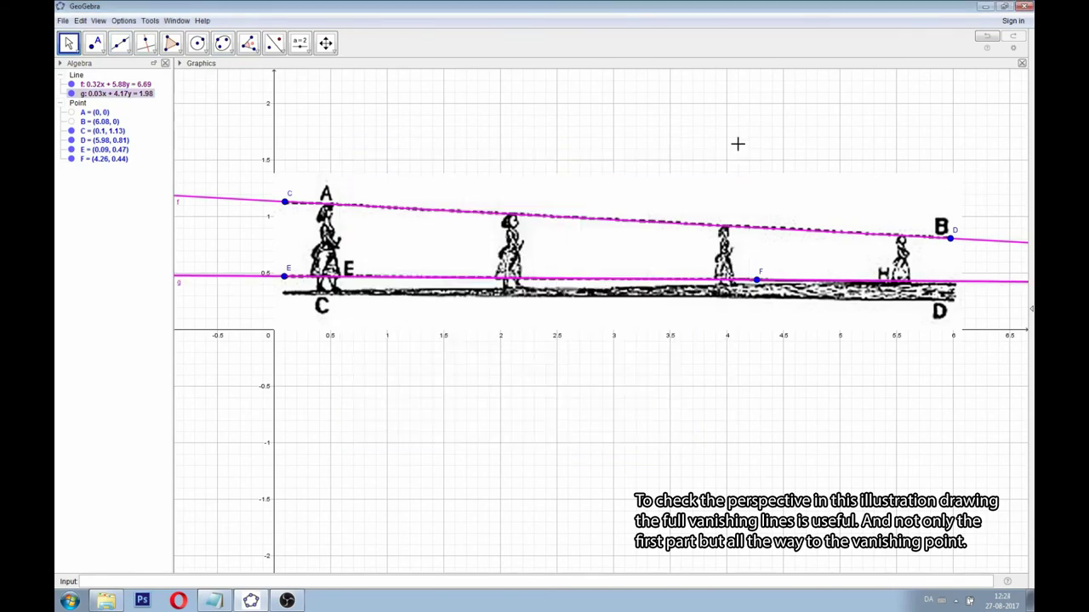
Step: Draw a third line along the ground's upper edge, from about (0.09, 0.33) near label C to (4.37, 0.4)
{"action": "left_click", "coordinate": [286, 298]}
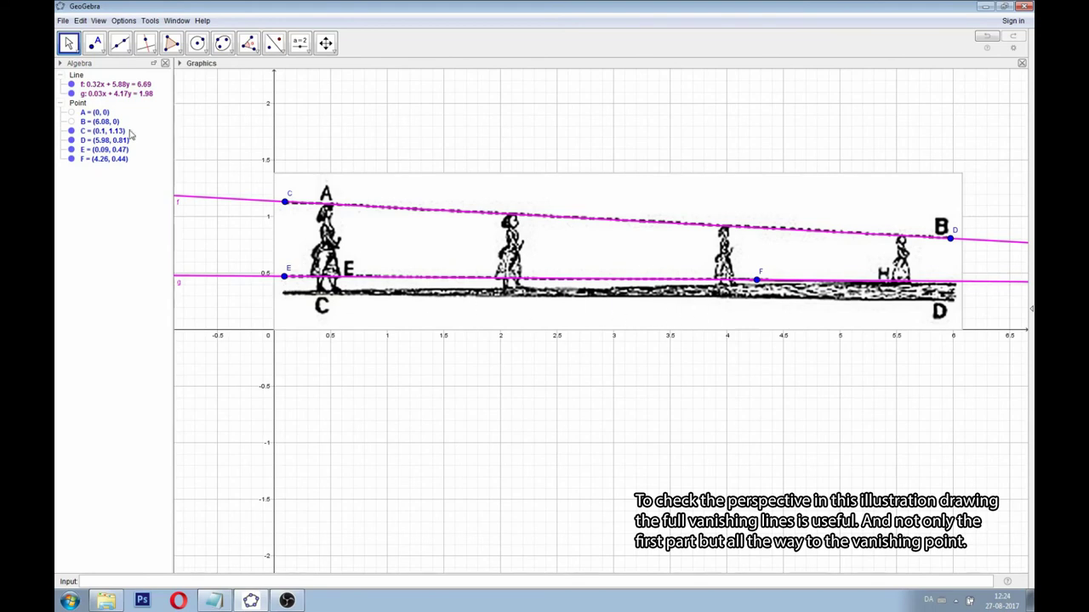
{"action": "left_click", "coordinate": [120, 43]}
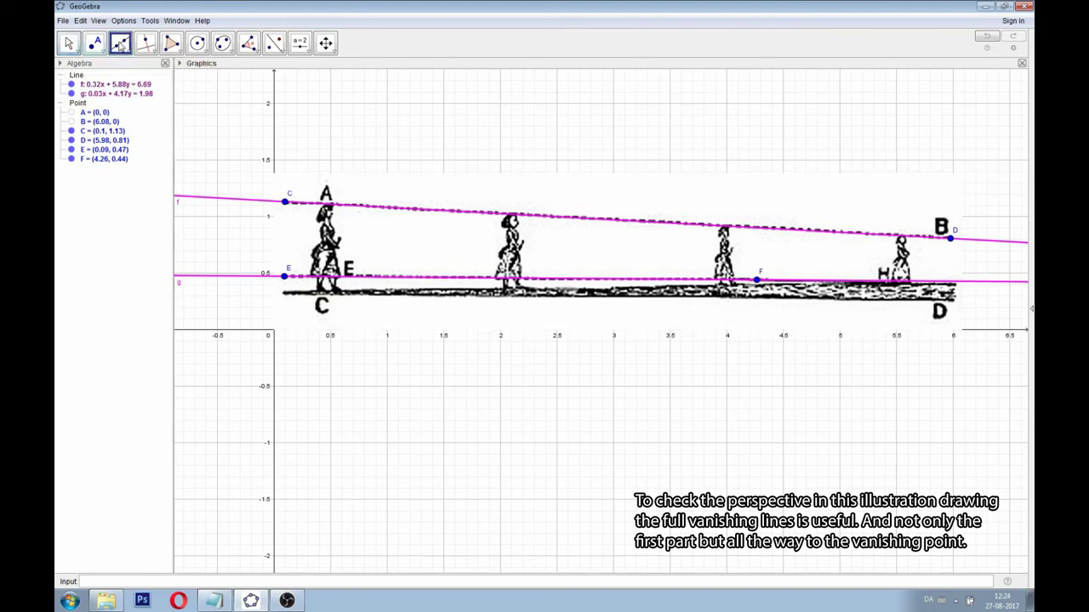
{"action": "left_click", "coordinate": [284, 292]}
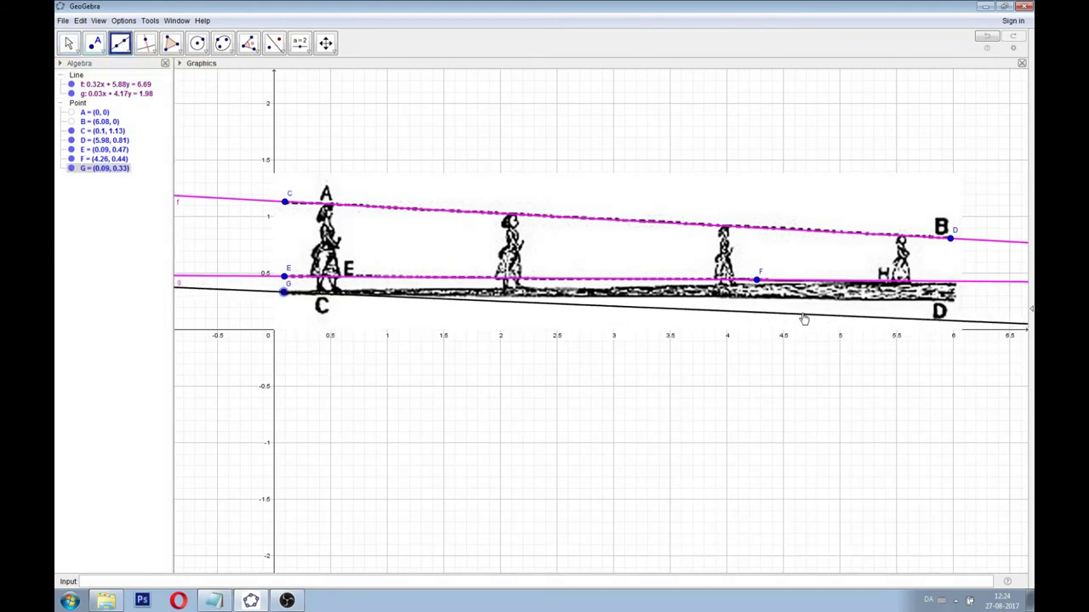
{"action": "left_click", "coordinate": [769, 286]}
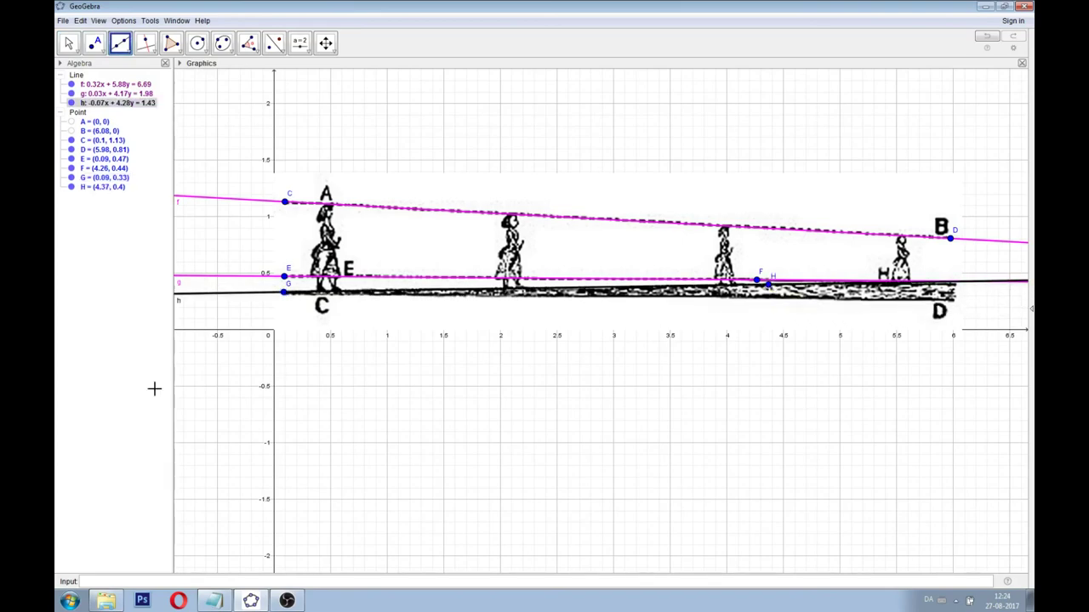
Step: Draw a fourth line from point G to the intersection of the two magenta vanishing lines
{"action": "scroll", "coordinate": [243, 353], "scroll_direction": "down", "scroll_amount": 2}
{"action": "scroll", "coordinate": [243, 353], "scroll_direction": "down", "scroll_amount": 4}
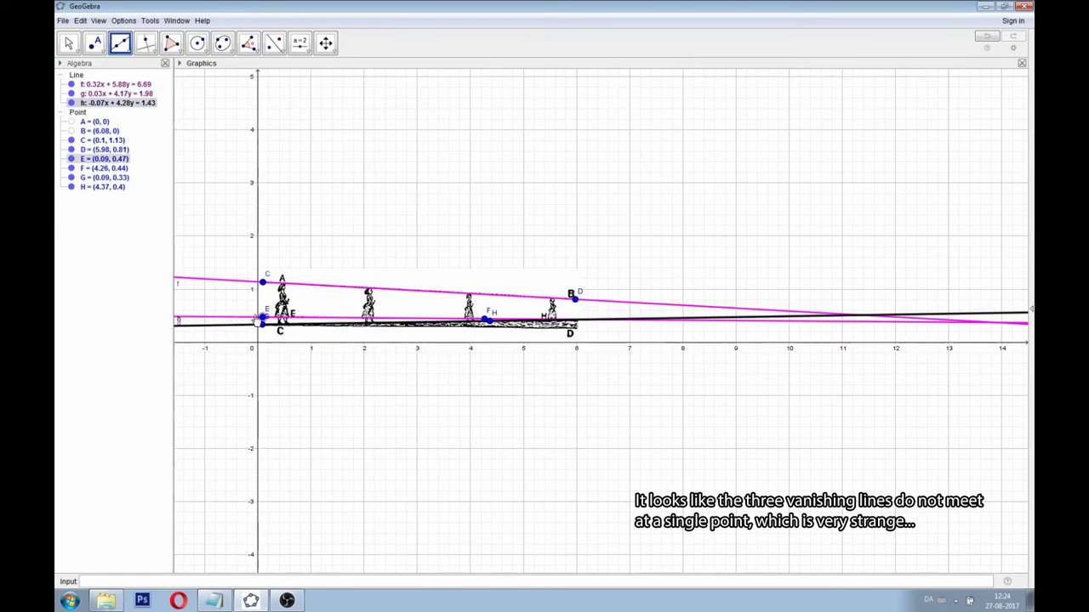
{"action": "scroll", "coordinate": [252, 322], "scroll_direction": "up", "scroll_amount": 5}
{"action": "scroll", "coordinate": [256, 318], "scroll_direction": "up", "scroll_amount": 1}
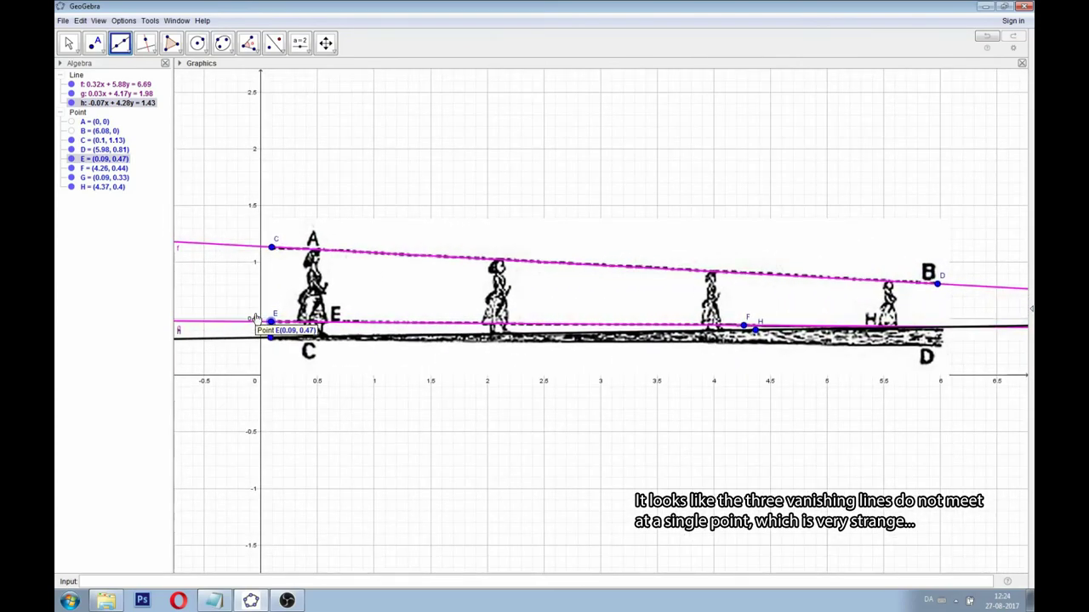
{"action": "scroll", "coordinate": [255, 318], "scroll_direction": "up", "scroll_amount": 2}
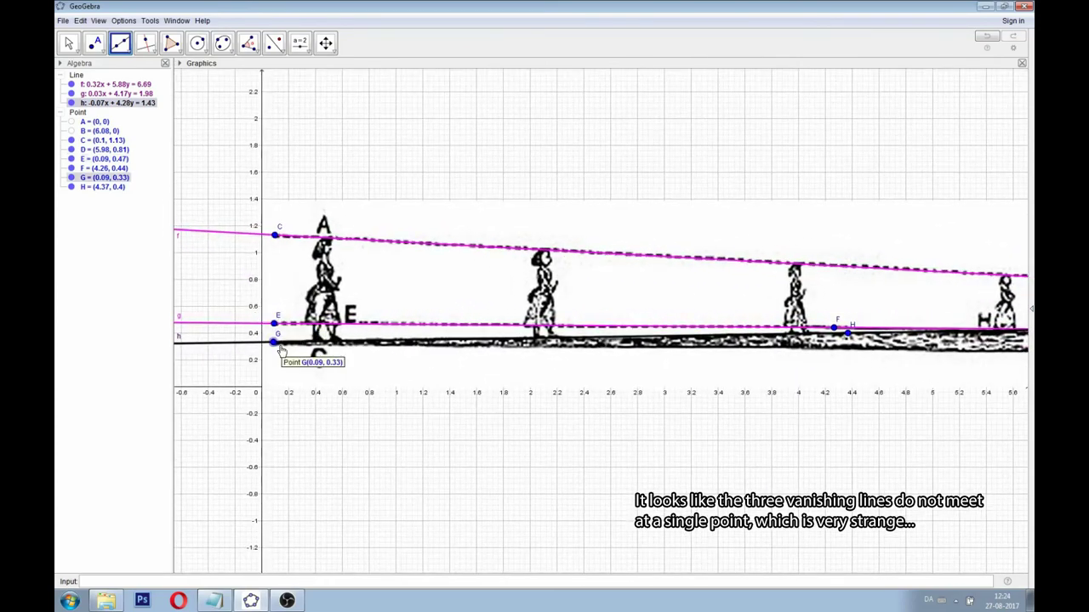
{"action": "left_click", "coordinate": [276, 347]}
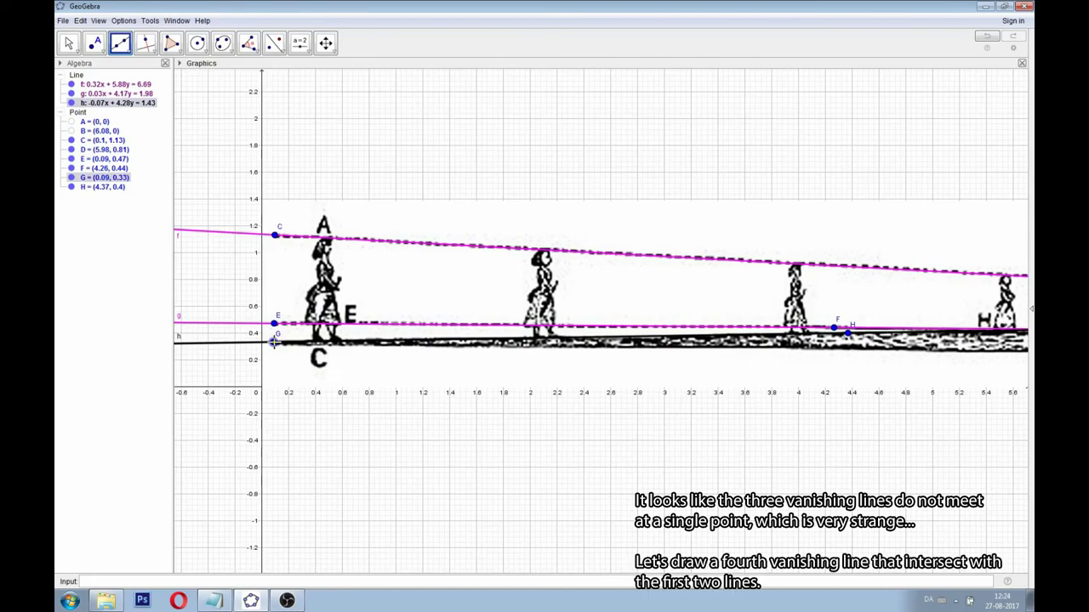
{"action": "scroll", "coordinate": [238, 345], "scroll_direction": "down", "scroll_amount": 1}
{"action": "scroll", "coordinate": [468, 340], "scroll_direction": "down", "scroll_amount": 1}
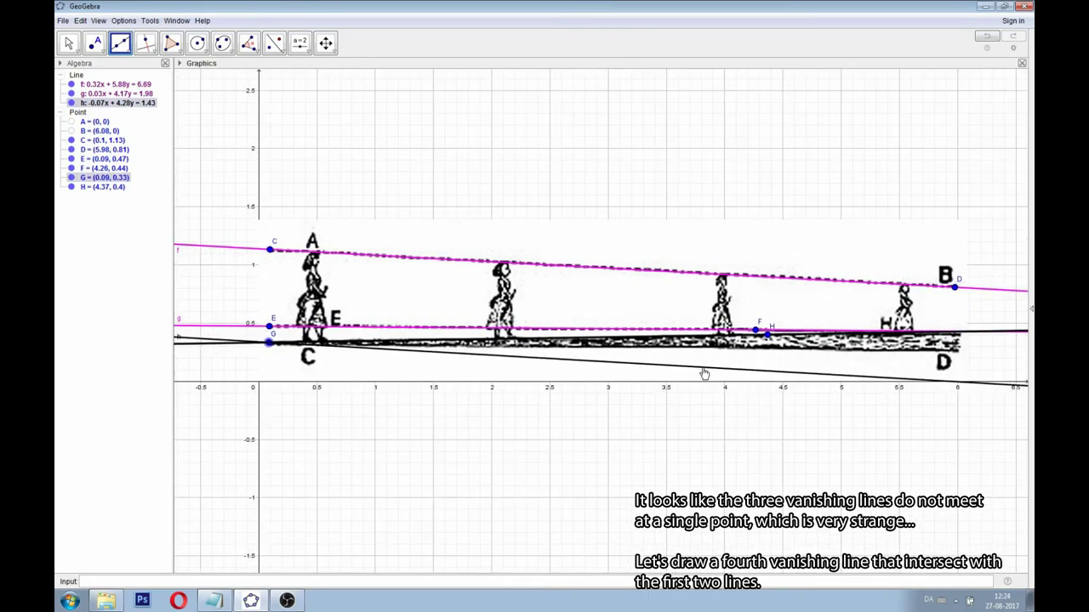
{"action": "scroll", "coordinate": [585, 349], "scroll_direction": "down", "scroll_amount": 2}
{"action": "scroll", "coordinate": [585, 349], "scroll_direction": "down", "scroll_amount": 6}
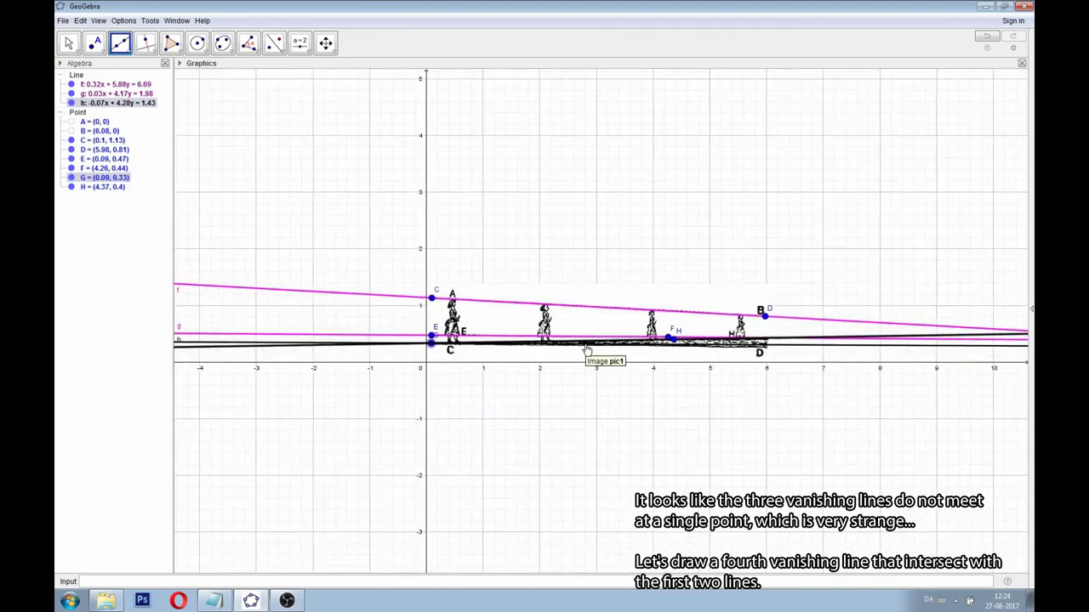
{"action": "scroll", "coordinate": [544, 364], "scroll_direction": "down", "scroll_amount": 2}
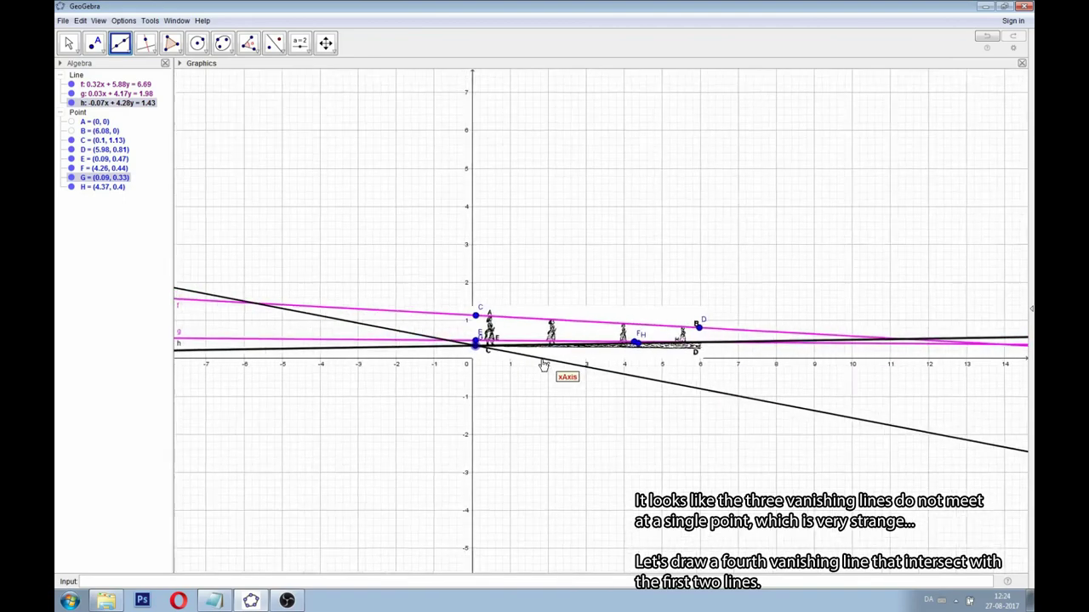